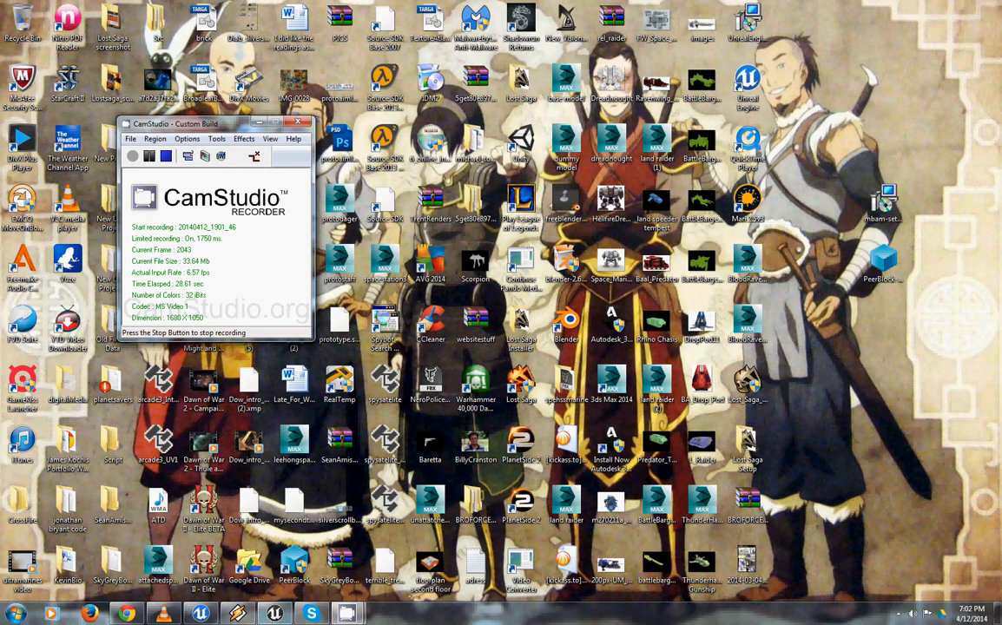
Switch to the Unreal Editor and start playing the Overworld level in the viewport
left_click(273, 615)
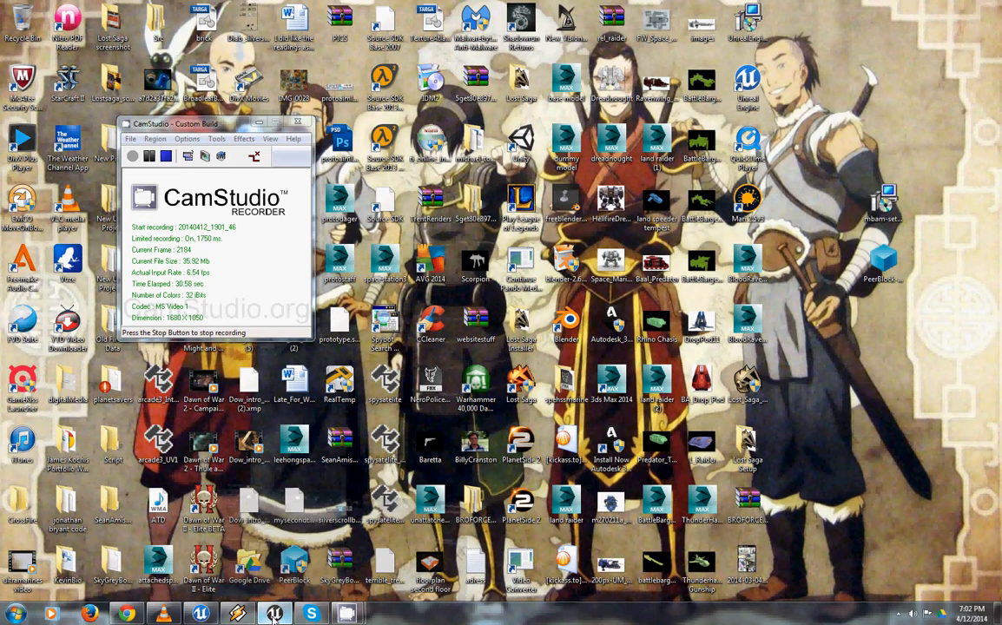
right_click_drag(565, 451, 182, 488)
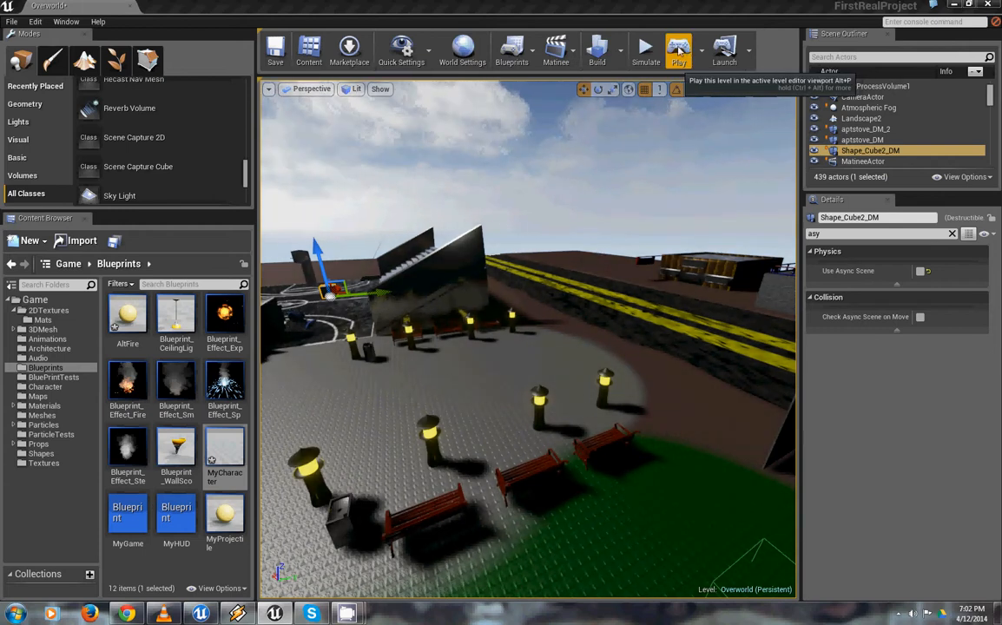
left_click(678, 50)
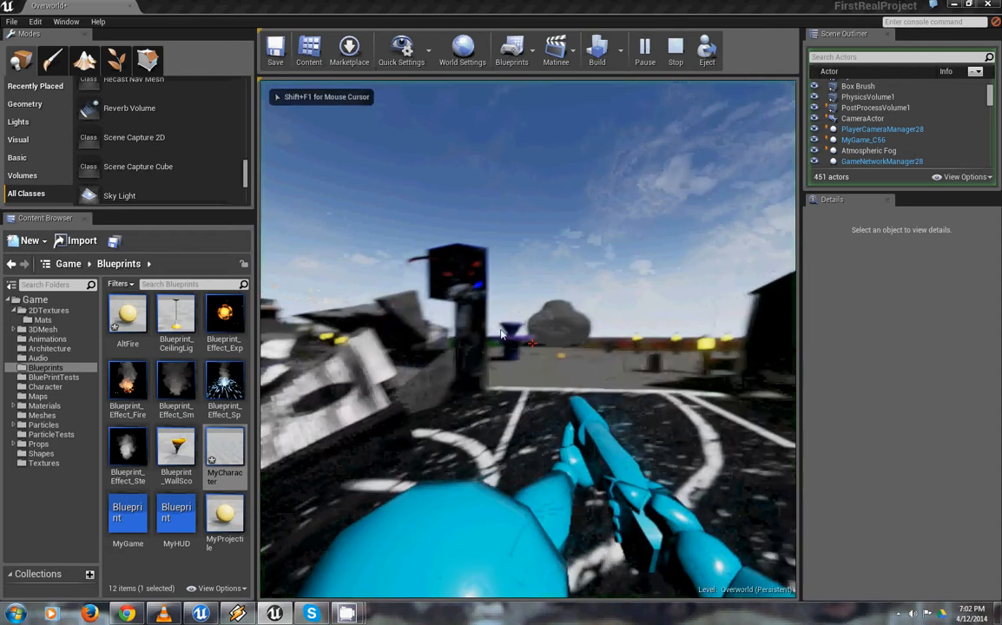
Walk the armed character around the court and past the box-topped pillar onto the open terrain to examine the daytime level
key("w")
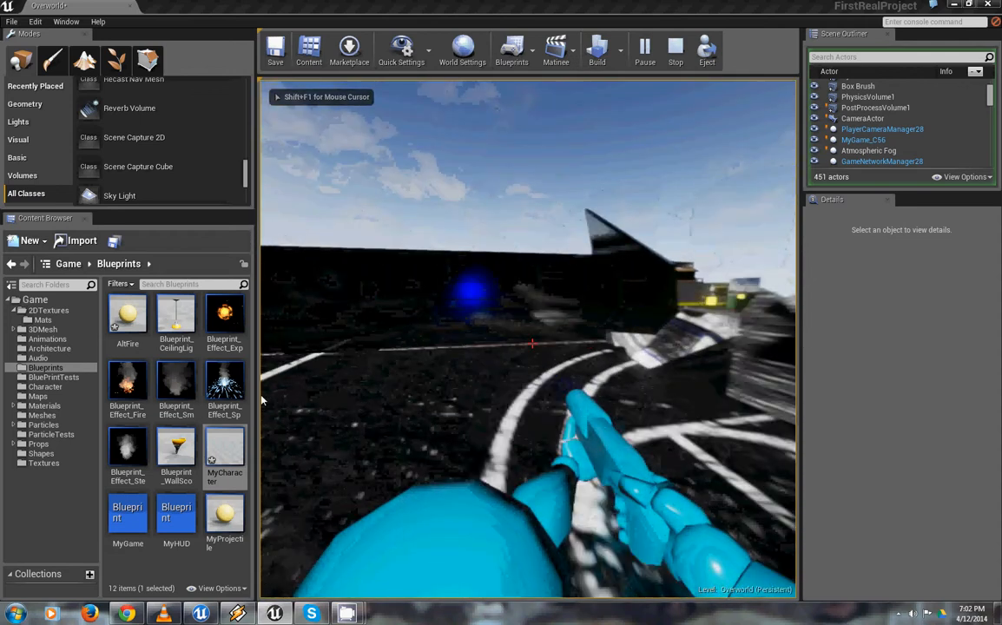
key("s")
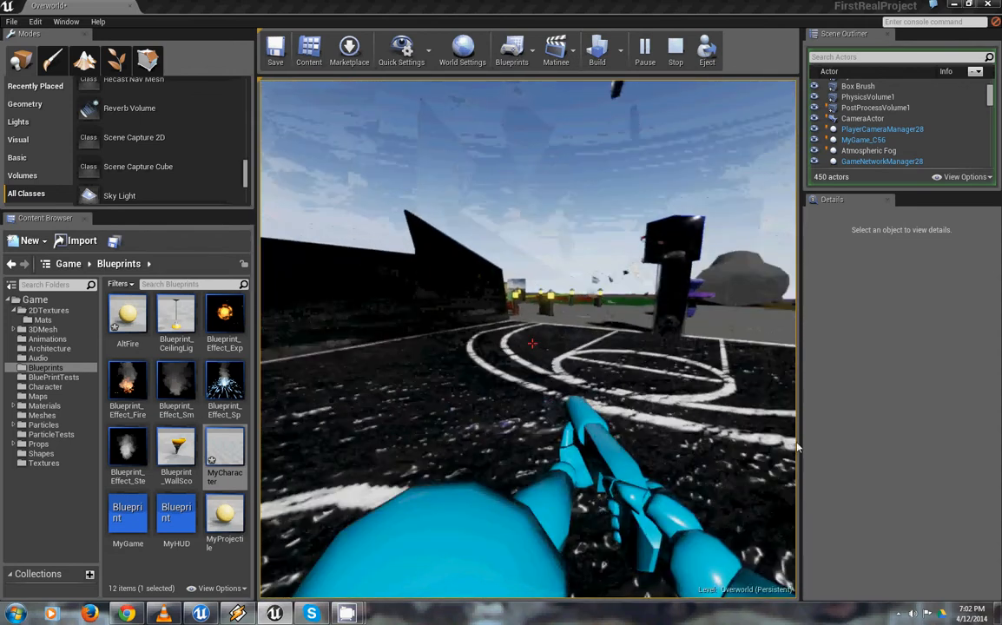
key("s")
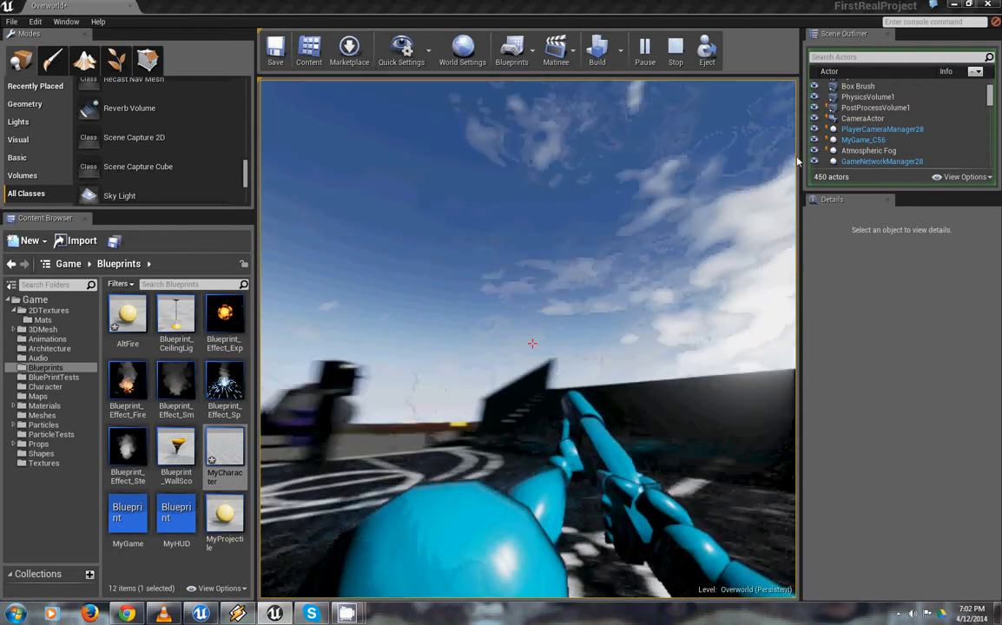
key("w")
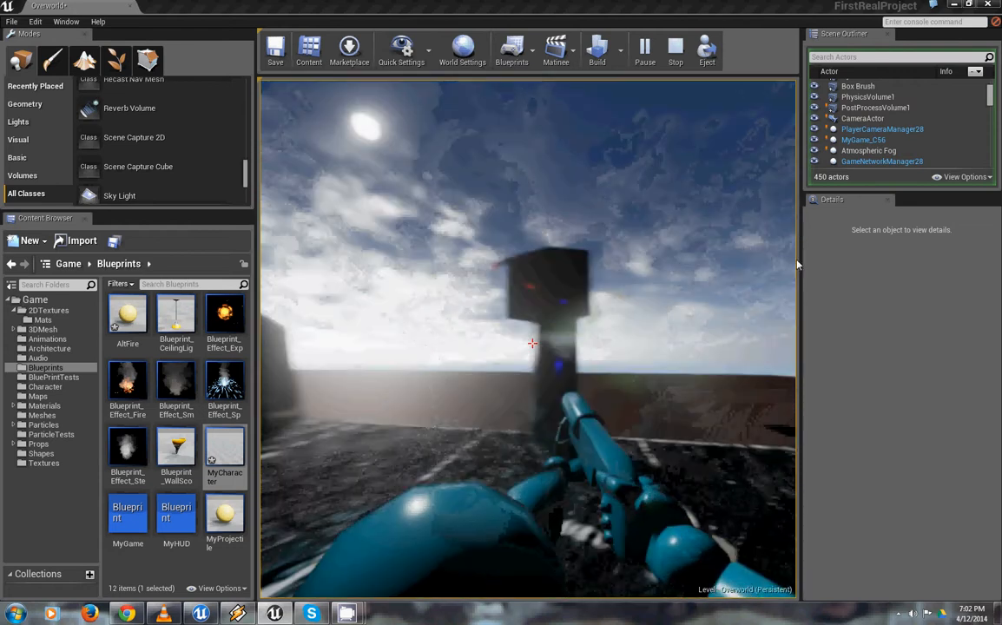
key("a")
key("w")
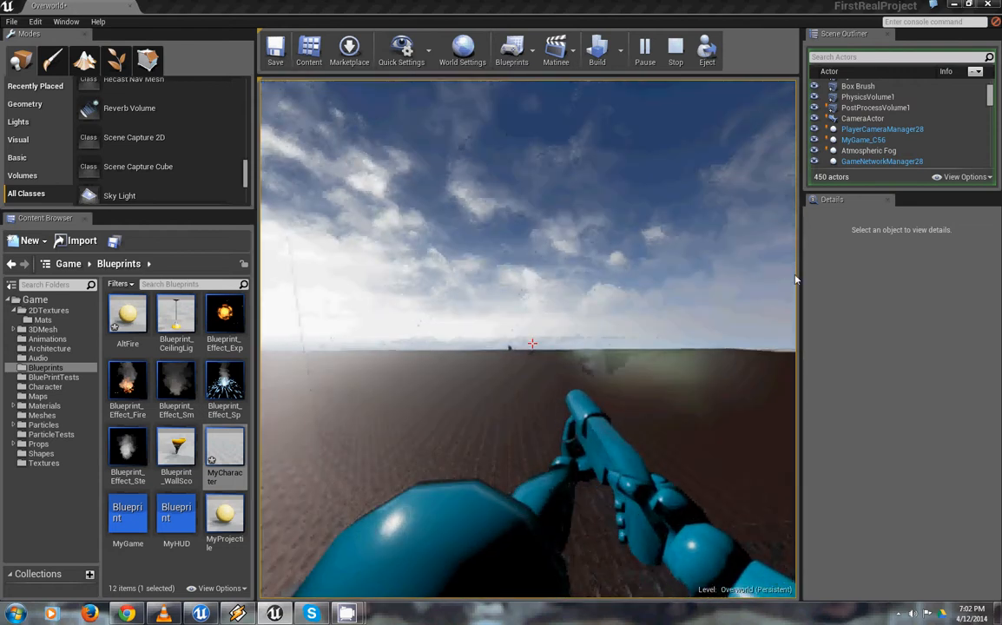
key("w")
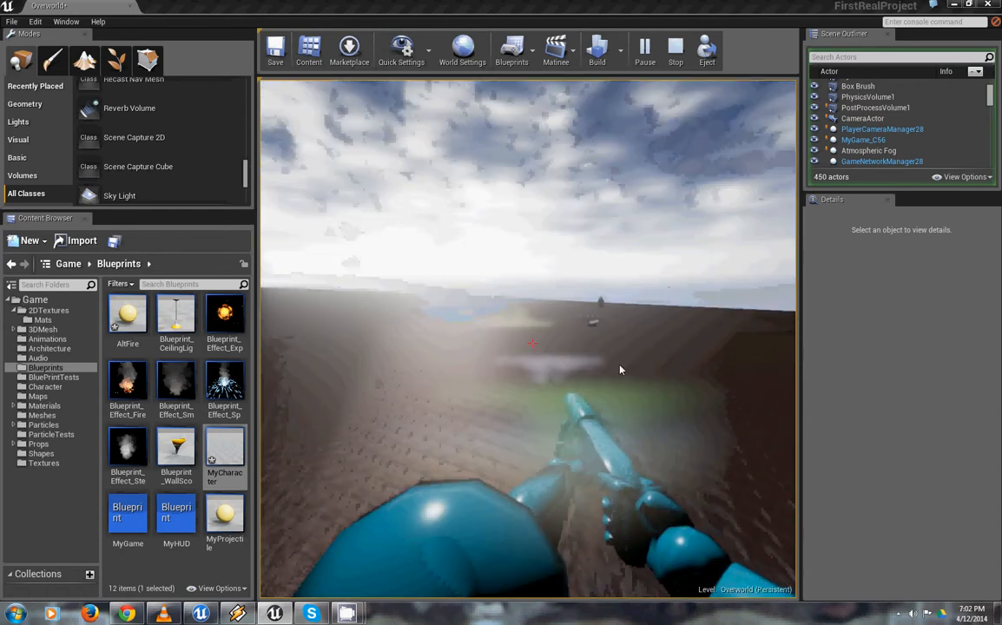
Walk back from the open terrain and along the court to examine the bleachers and pillar as the sky changes
key("w")
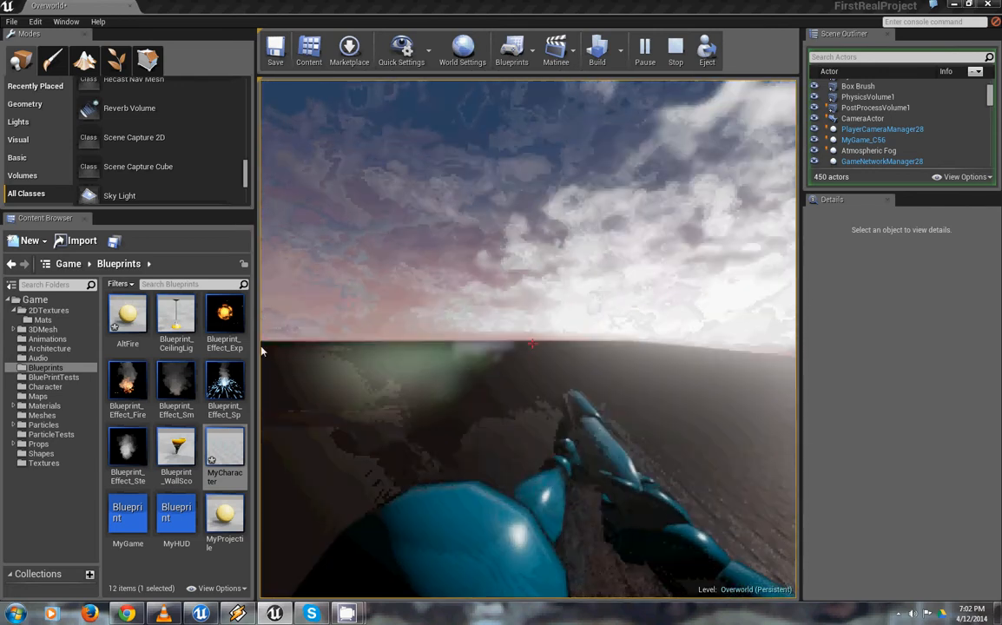
key("w")
key("w")
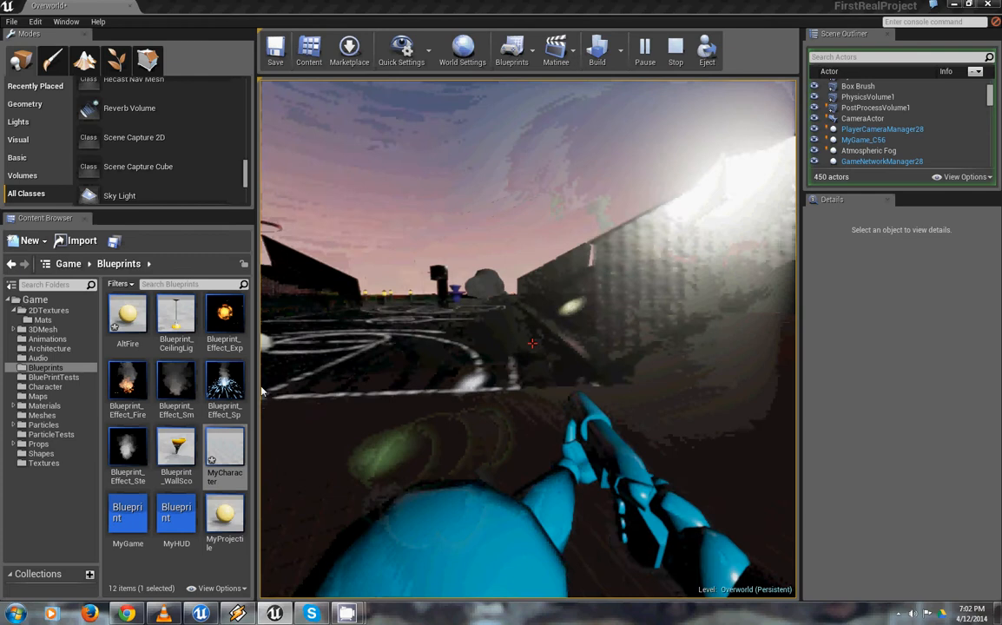
key("w")
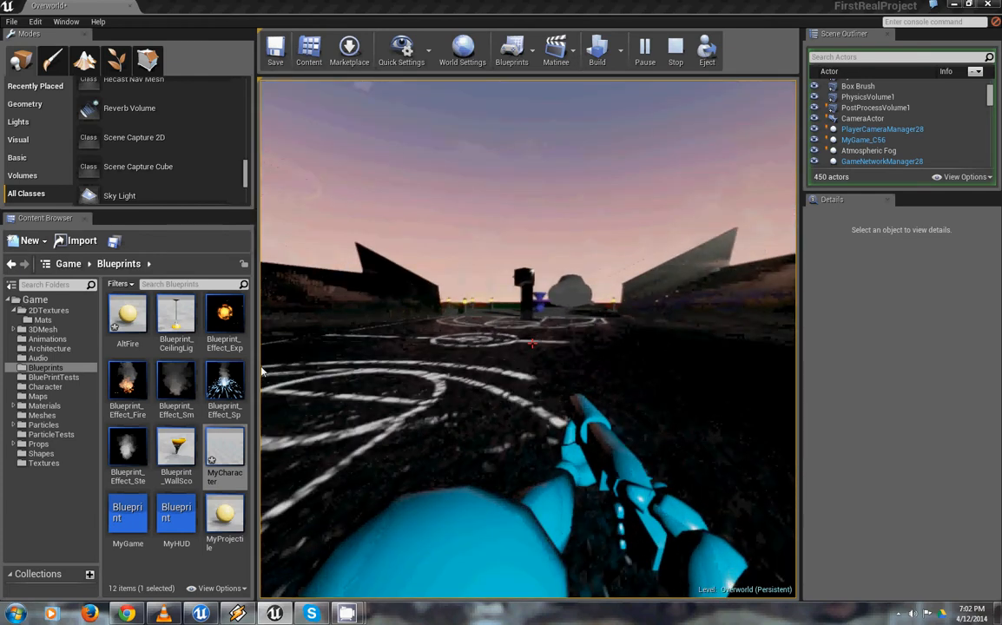
key("w")
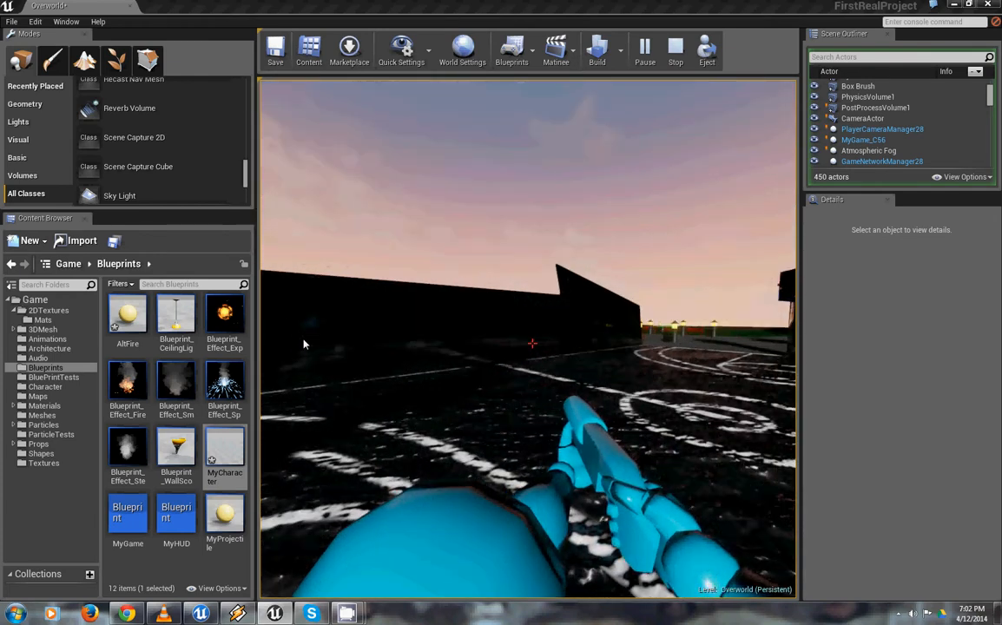
key("w")
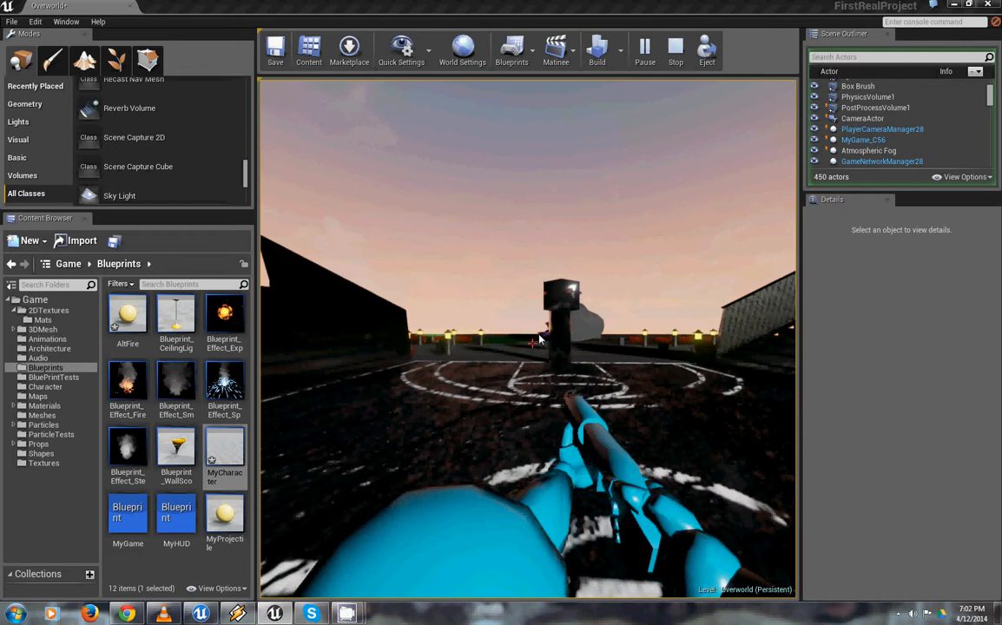
key("w")
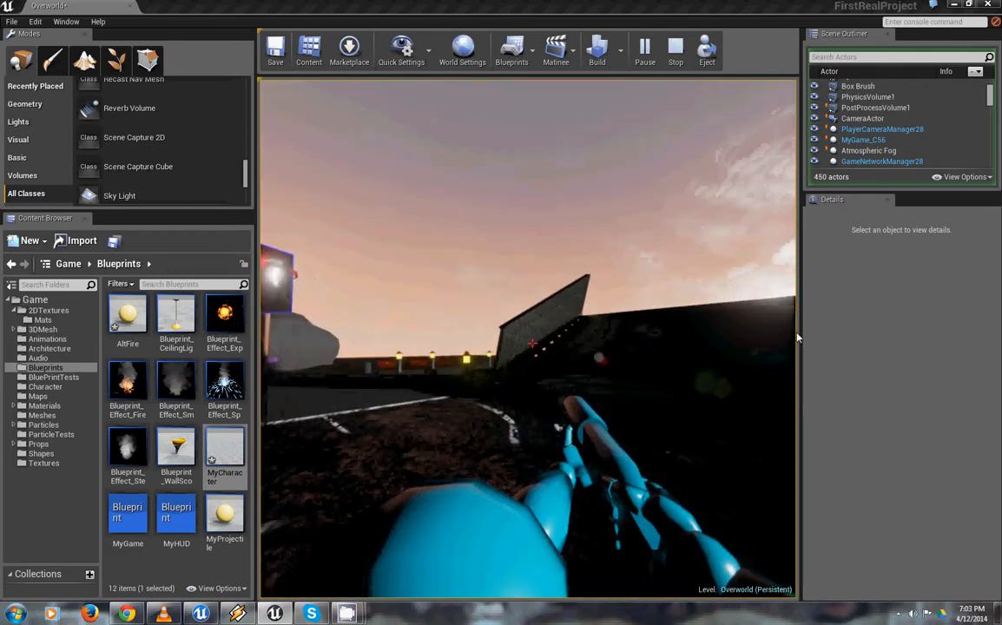
Walk beyond the court to the lamp posts and examine their light and the blue-purple fountain at sunset
key("w")
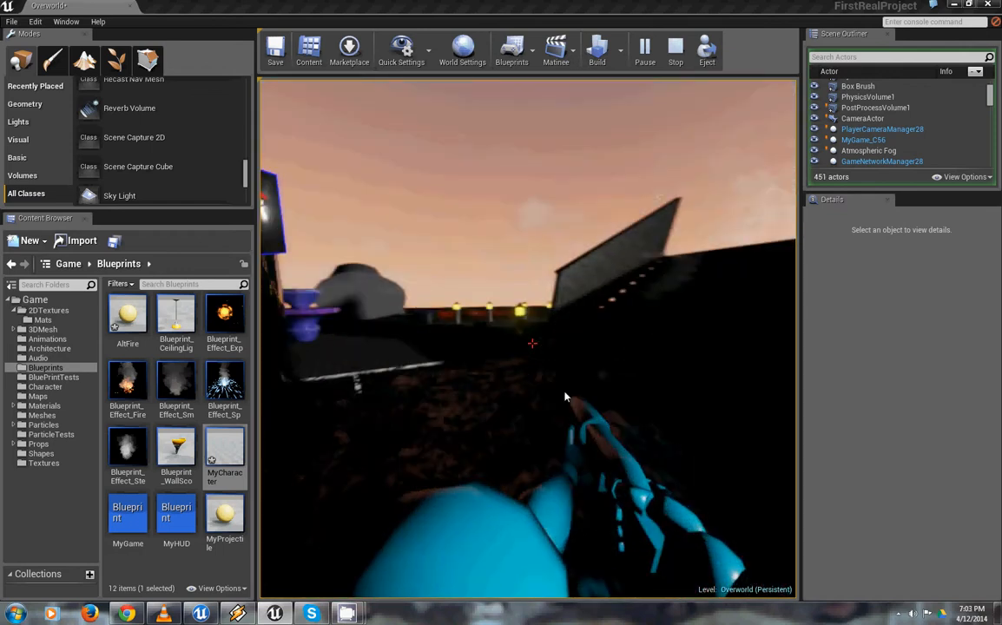
key("w")
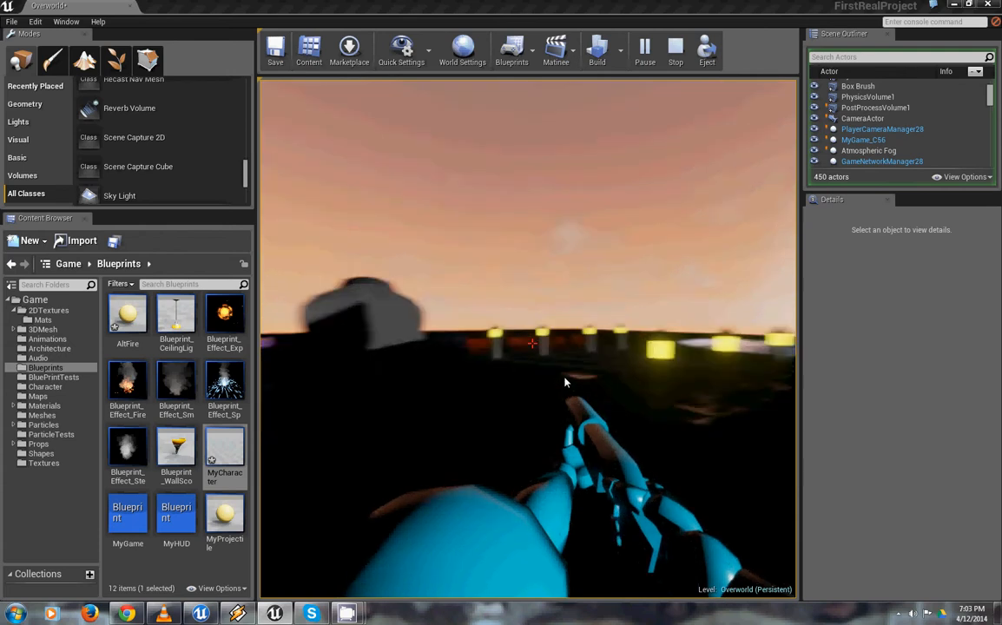
key("w")
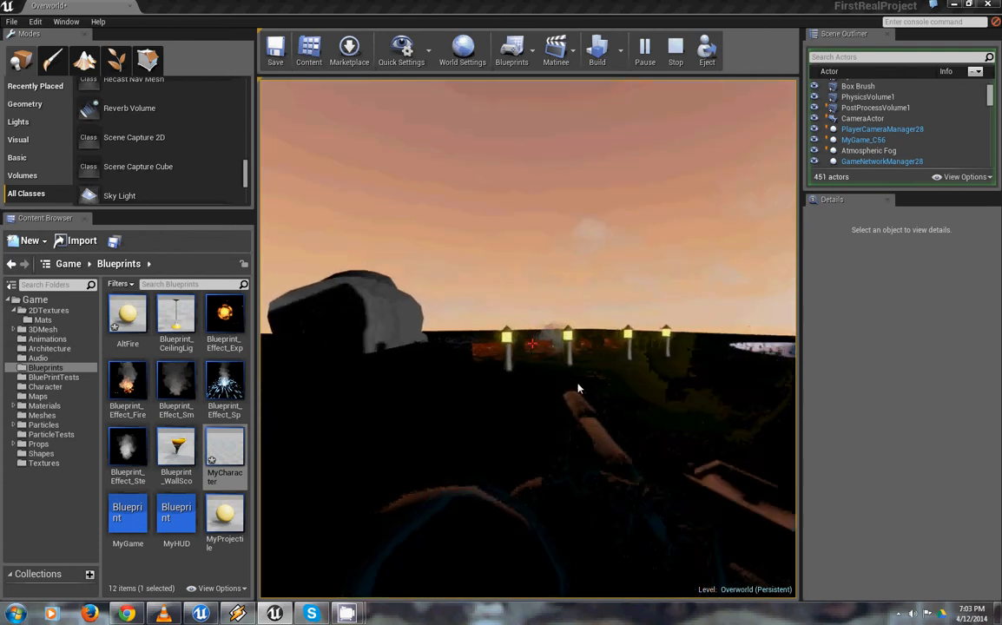
key("w")
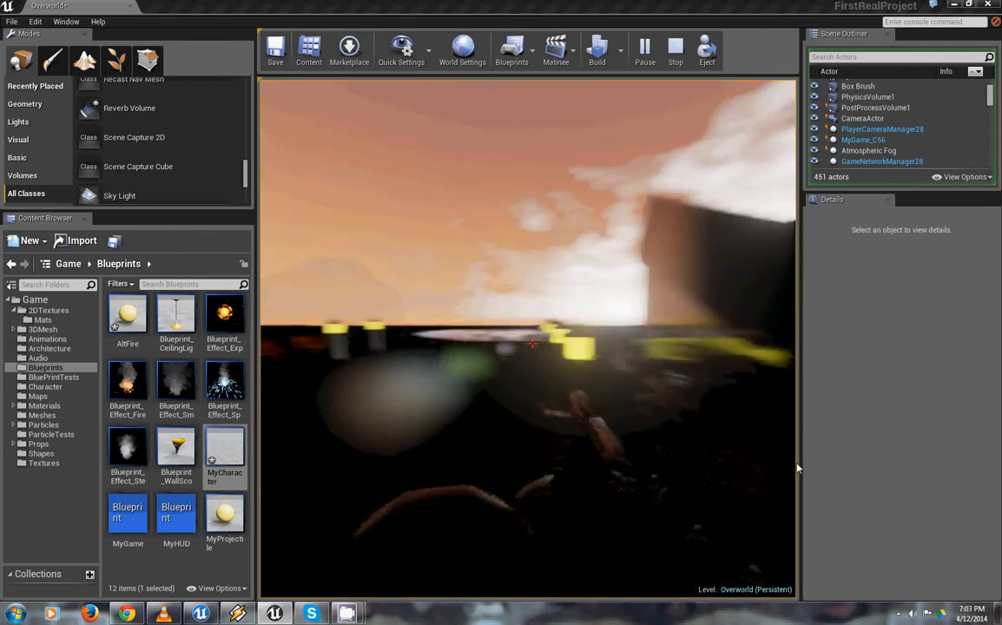
key("w")
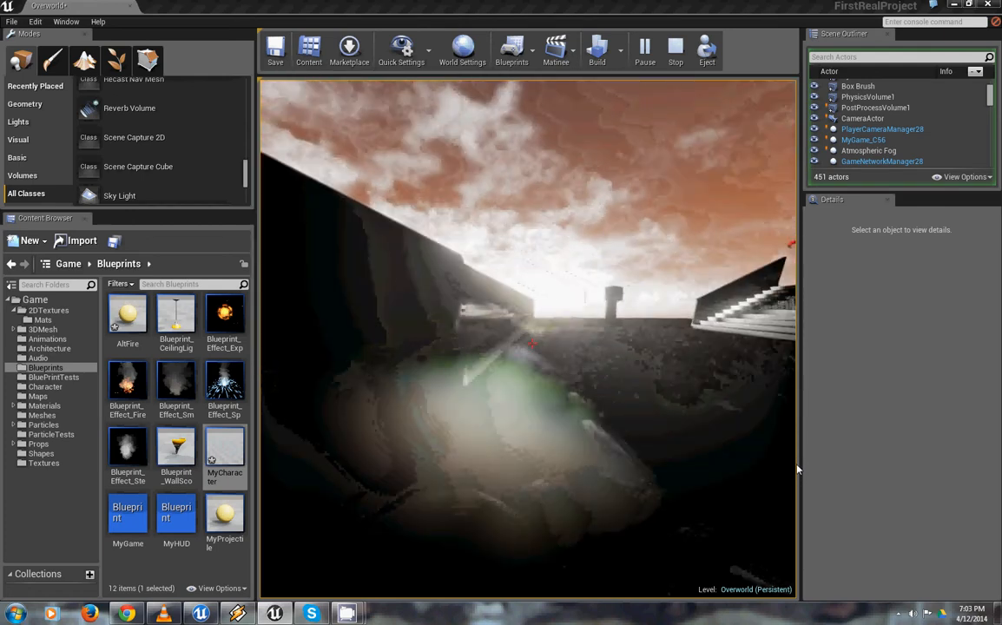
key("w")
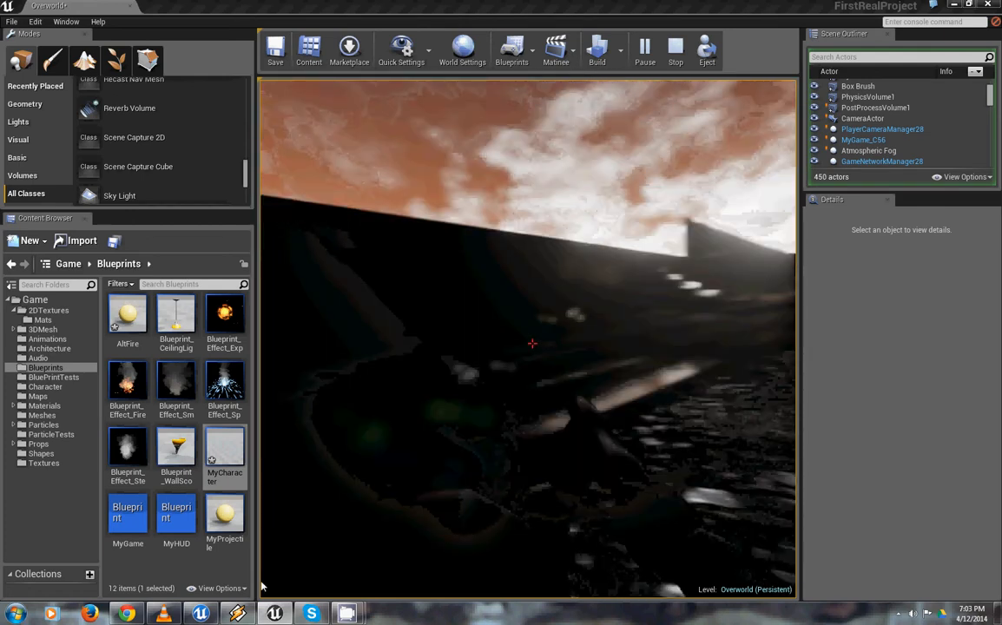
key("w")
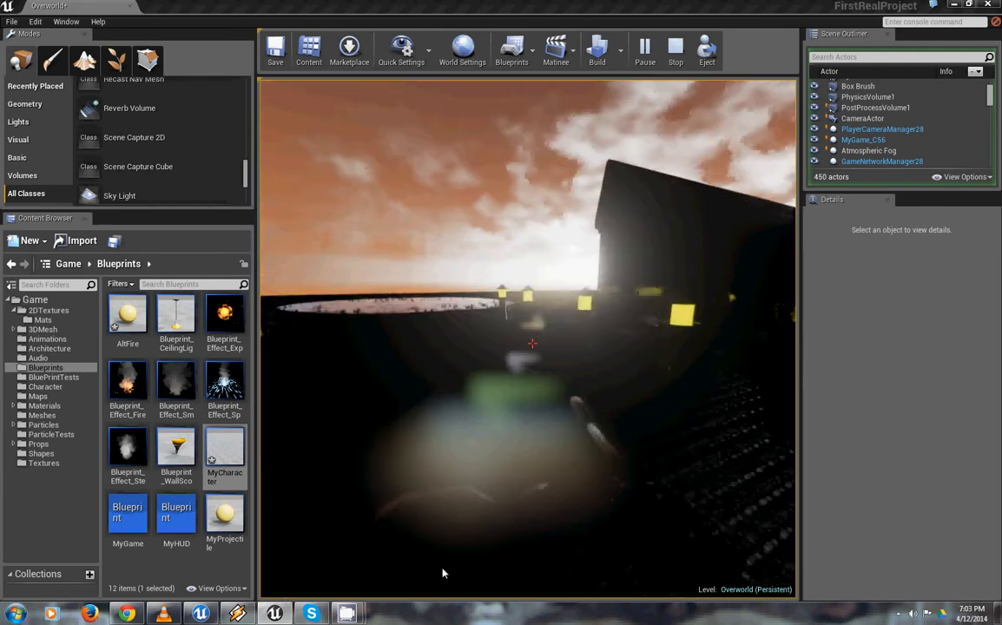
key("w")
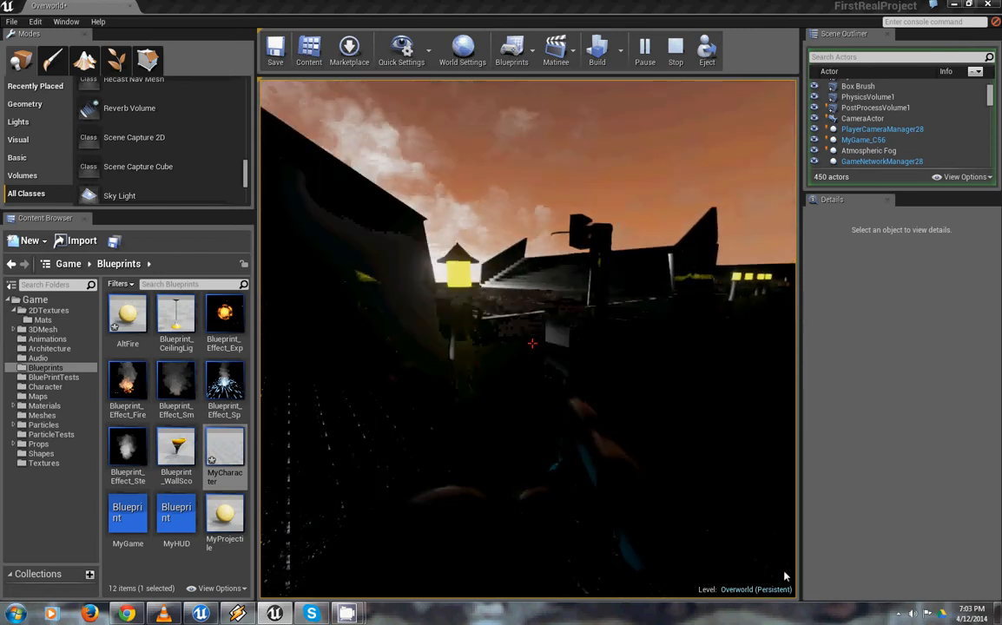
key("w")
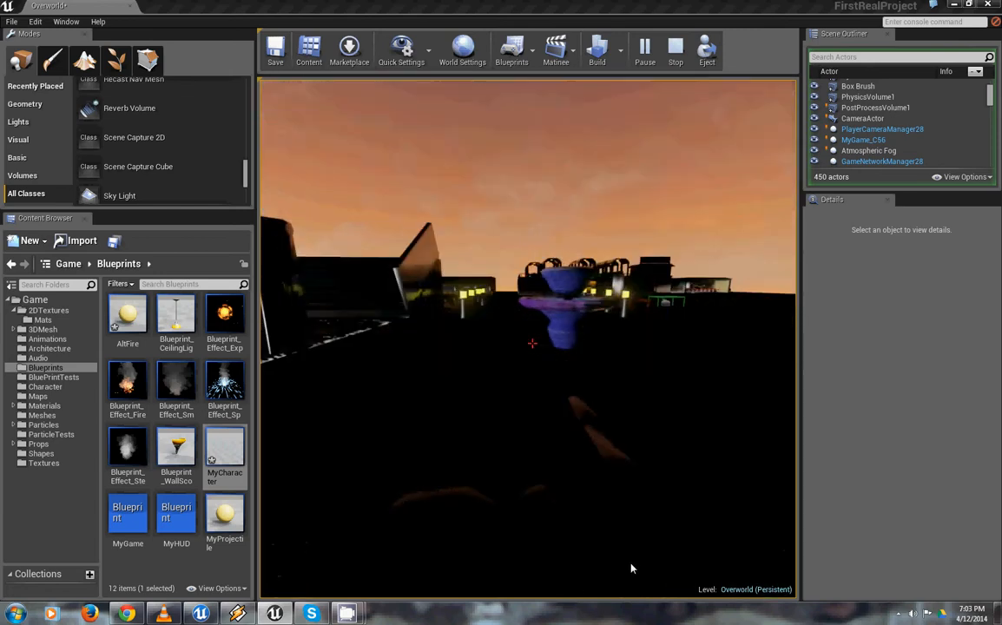
key("w")
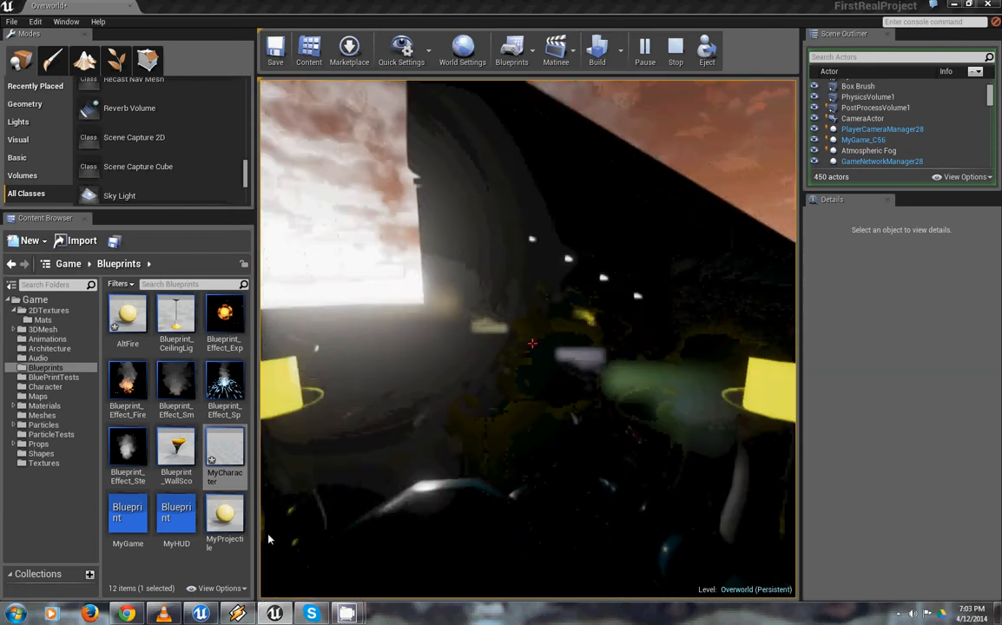
Fire the character's projectiles toward the dark wall beside the lamp posts
left_click(302, 522)
left_click(261, 479)
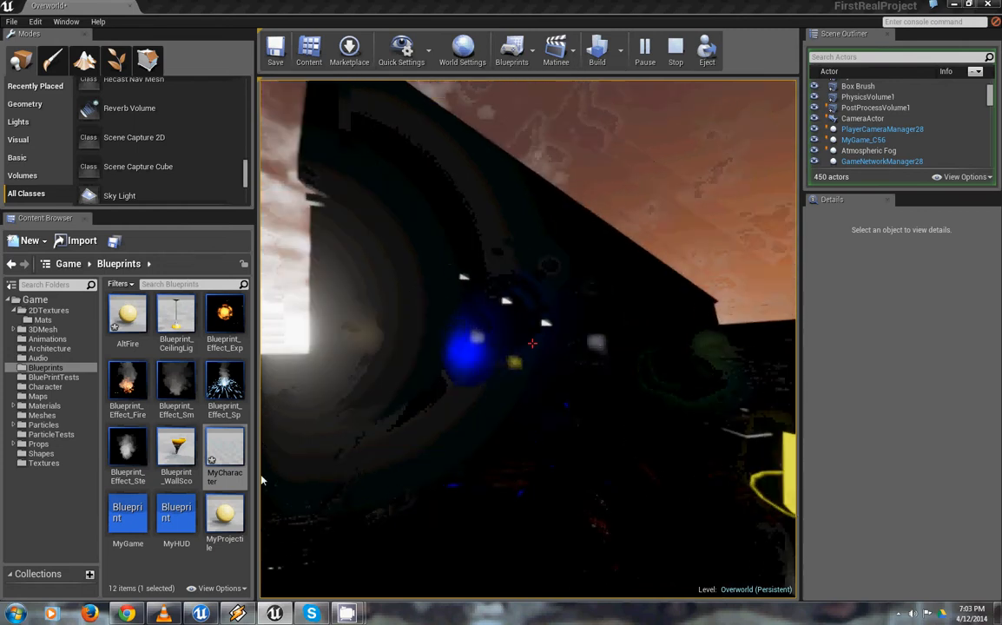
left_click(380, 513)
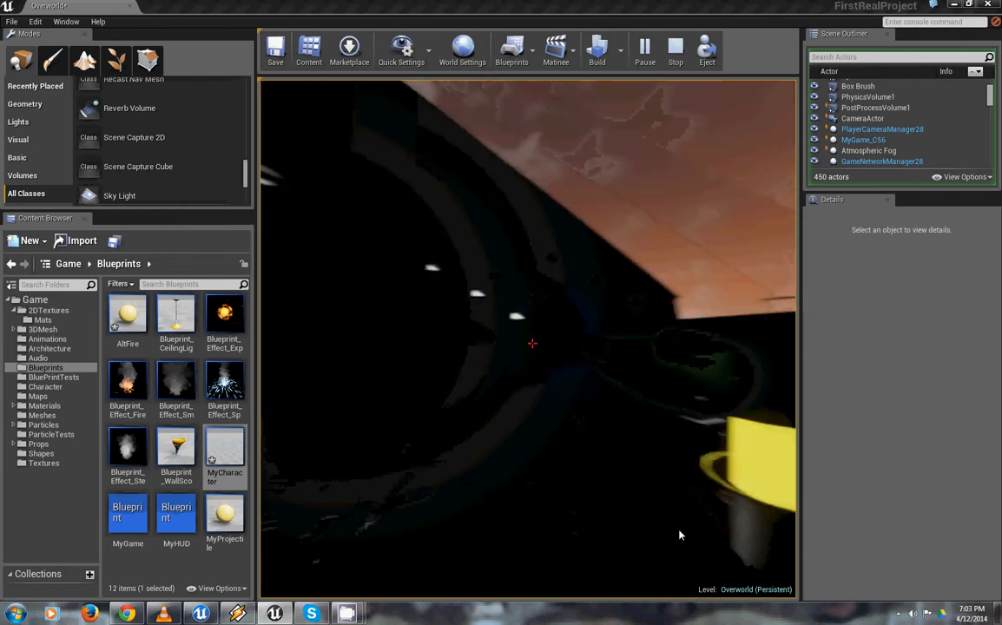
Walk the armed character past the fountain and lamp posts back to the bleachers to examine the level at sunset
key("w")
key("w")
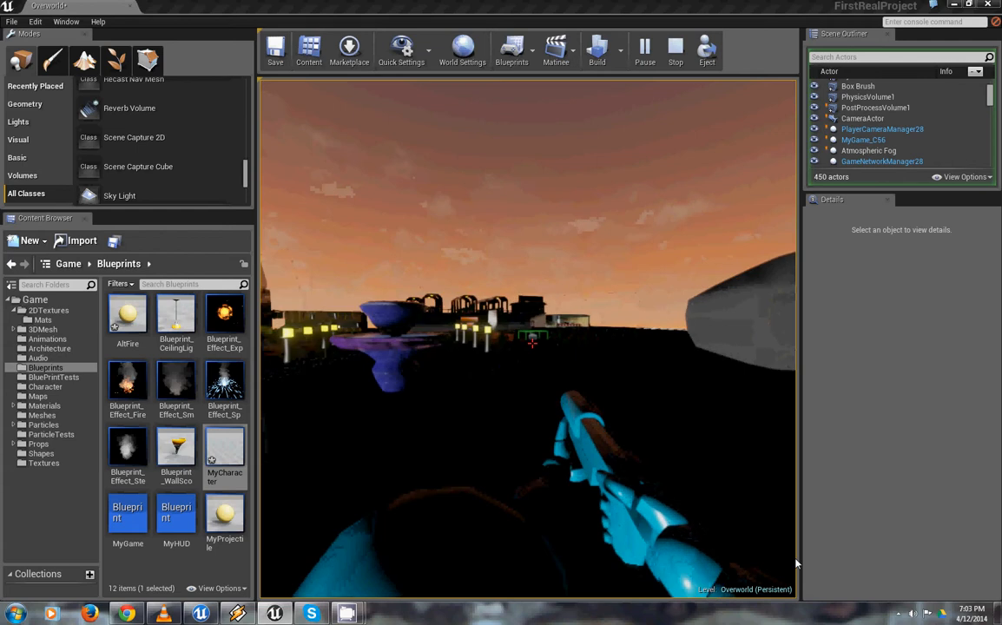
key("w")
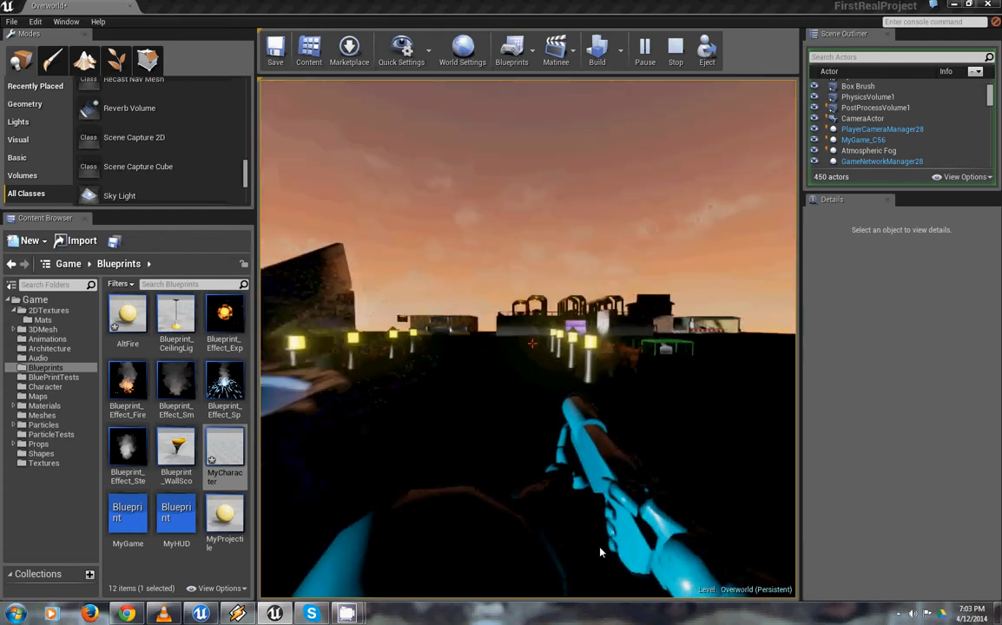
key("w")
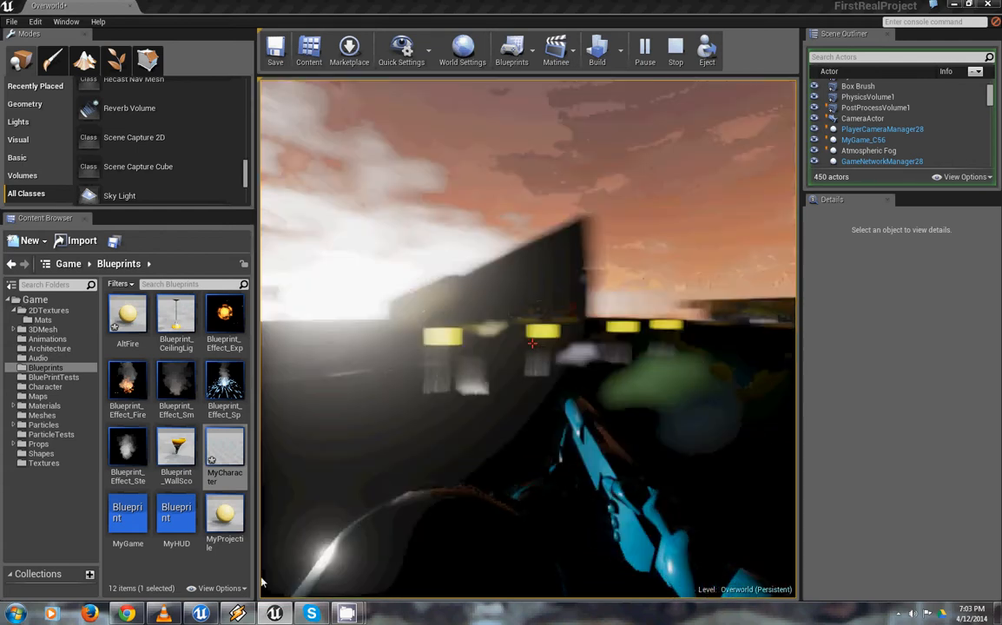
key("w")
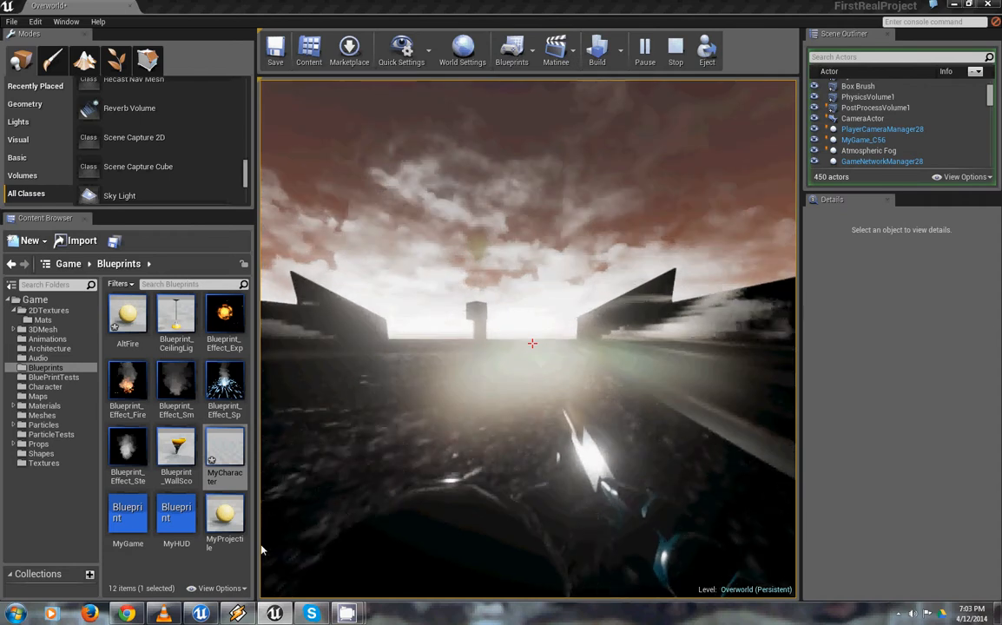
key("w")
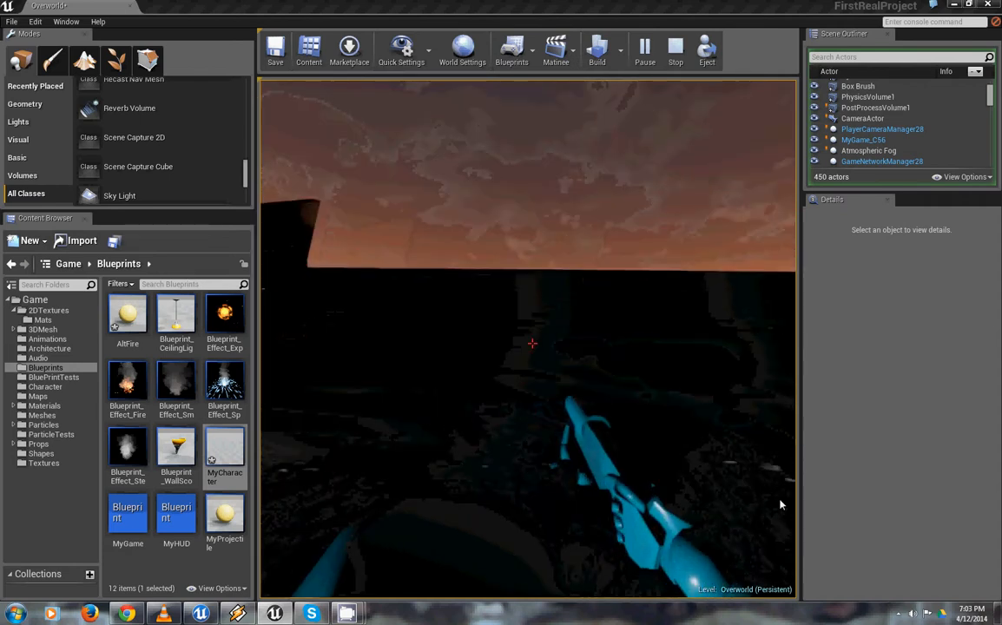
key("w")
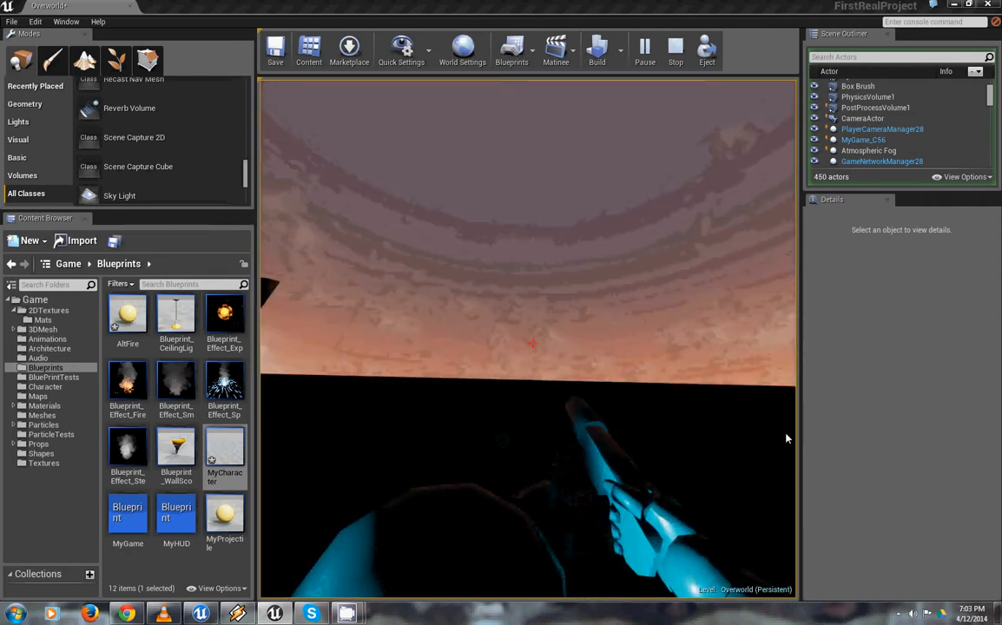
key("w")
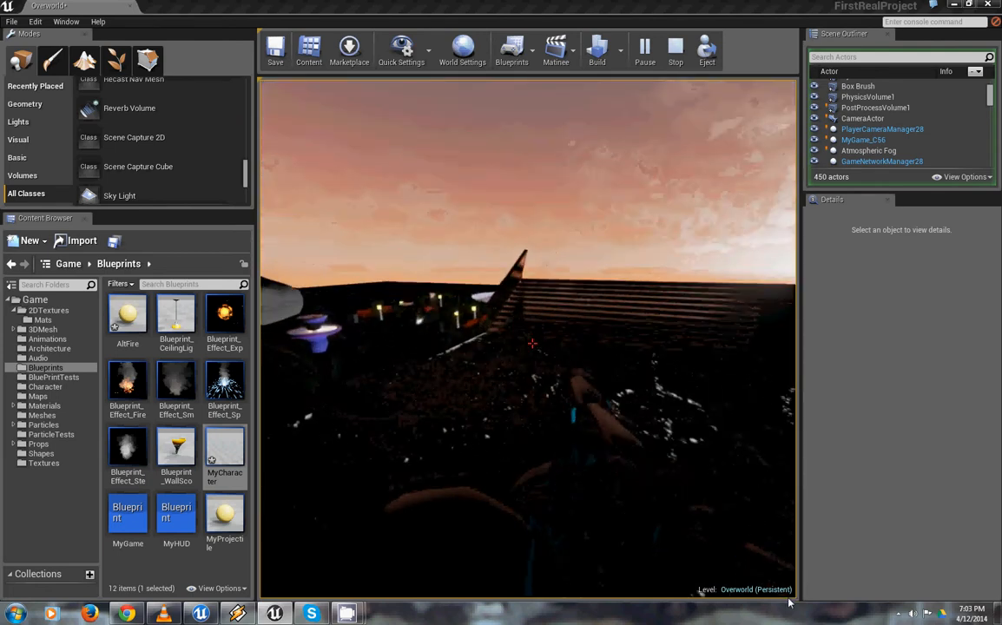
Walk from the bleachers along the lamp posts to the round pool and examine their lighting at dusk
key("w")
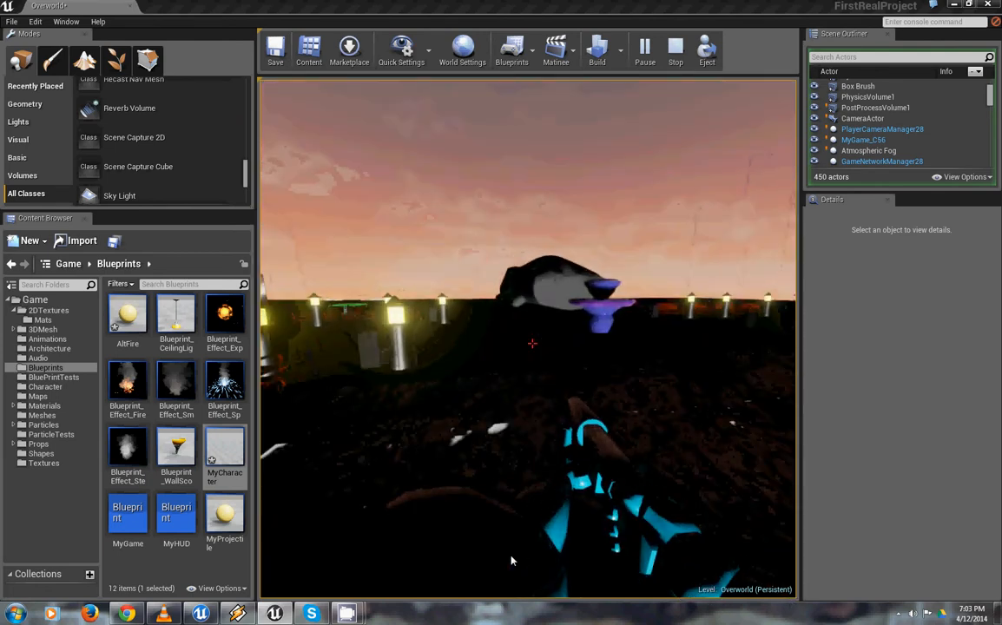
key("w")
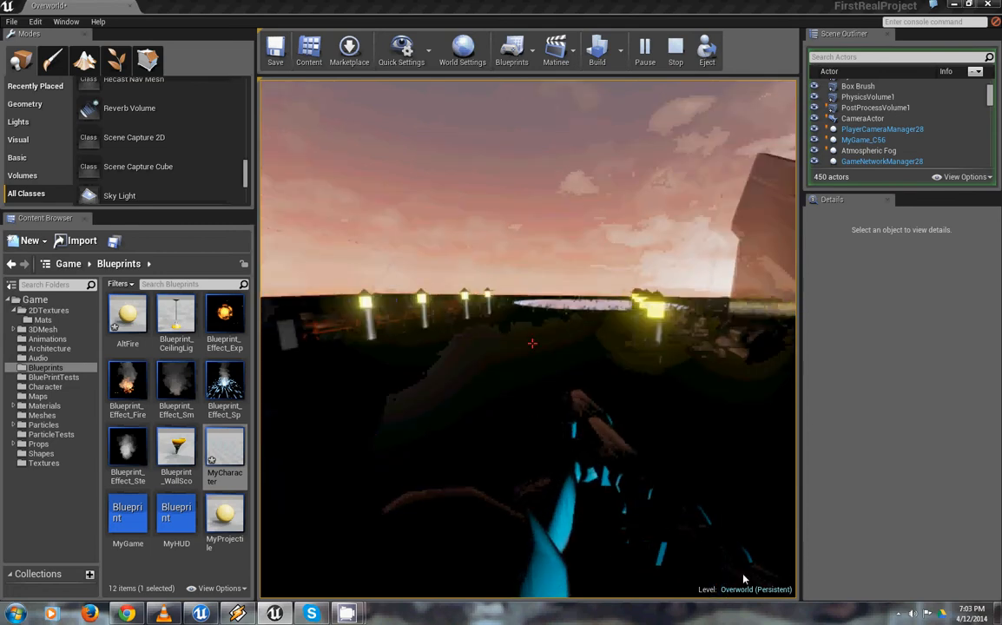
key("w")
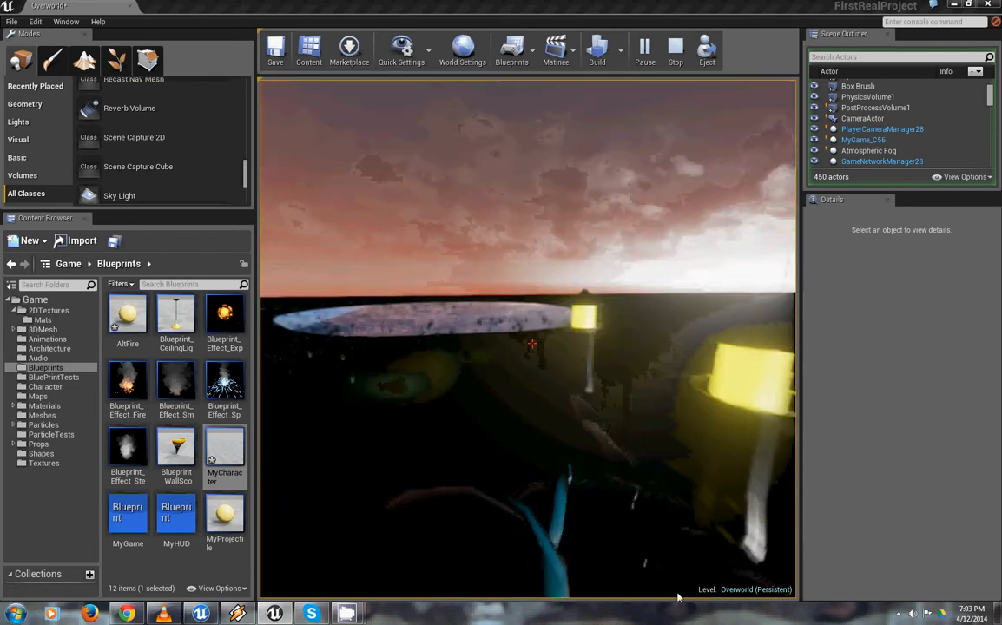
key("w")
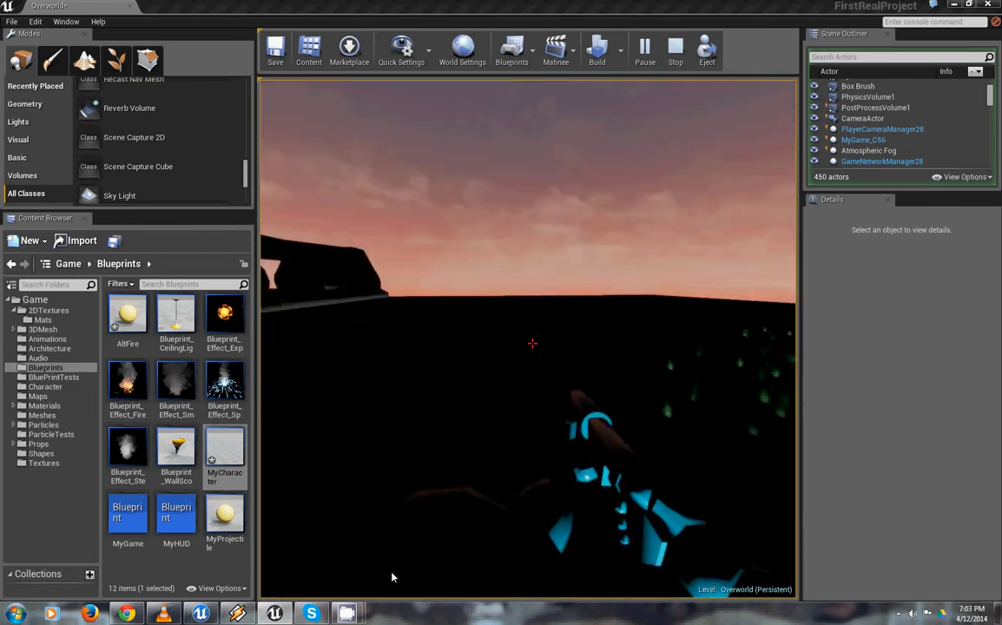
key("w")
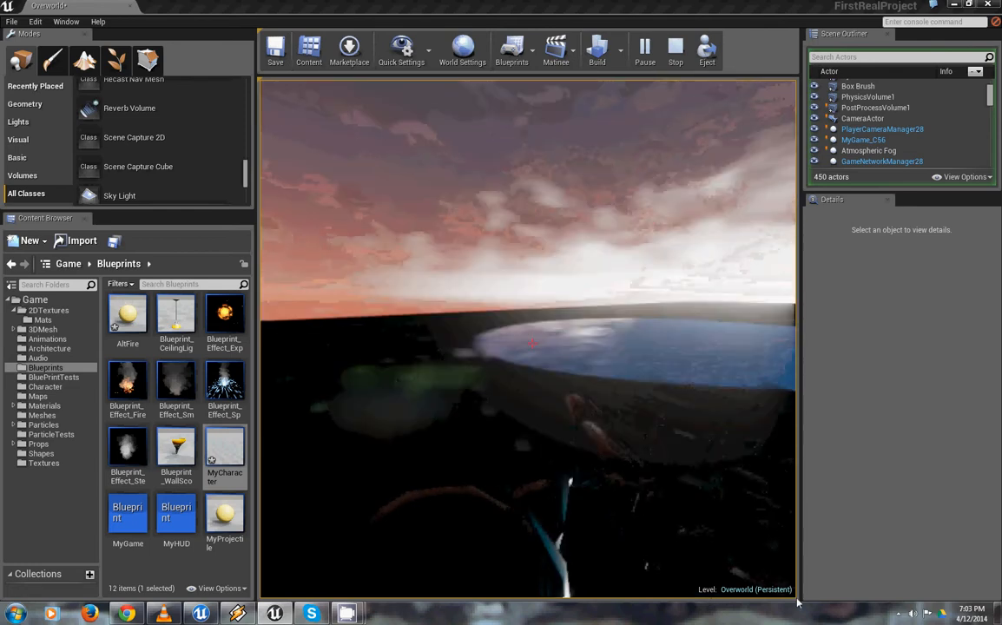
key("w")
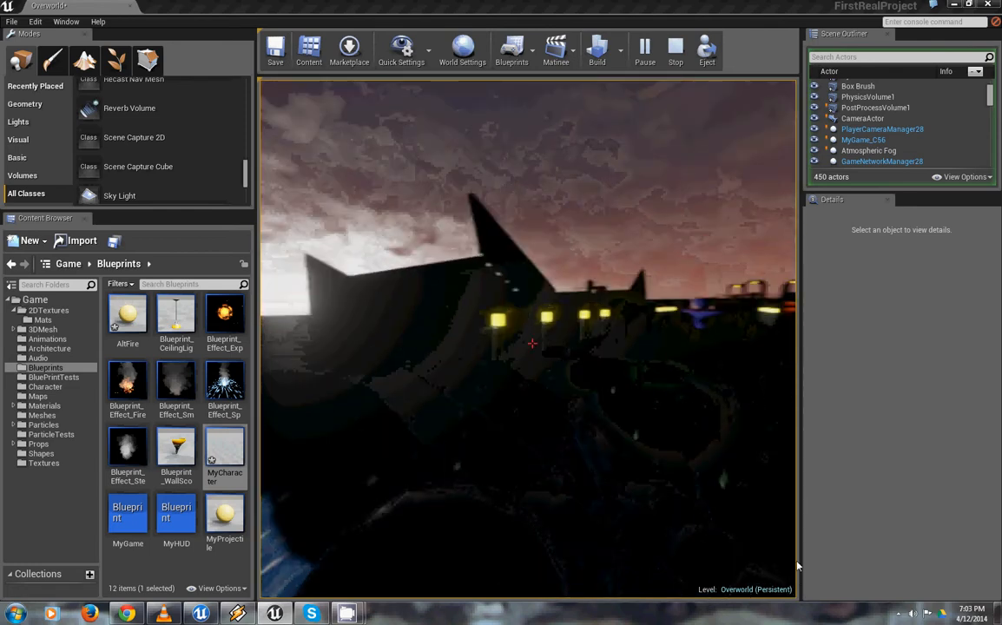
Walk past the purple fountain and lamp posts toward the arch-topped building and the reflective panel beyond it
key("w")
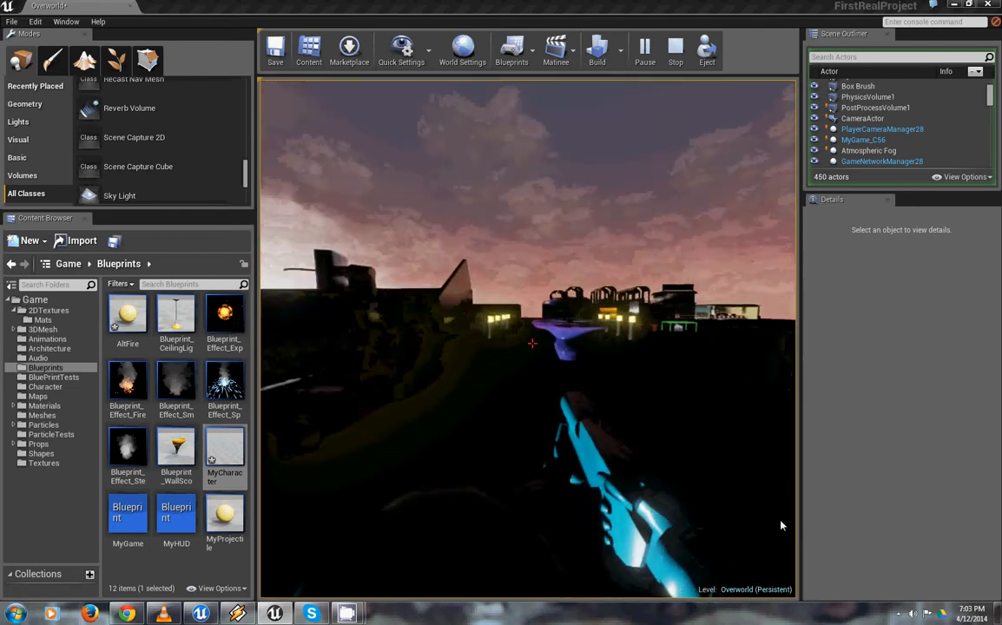
key("w")
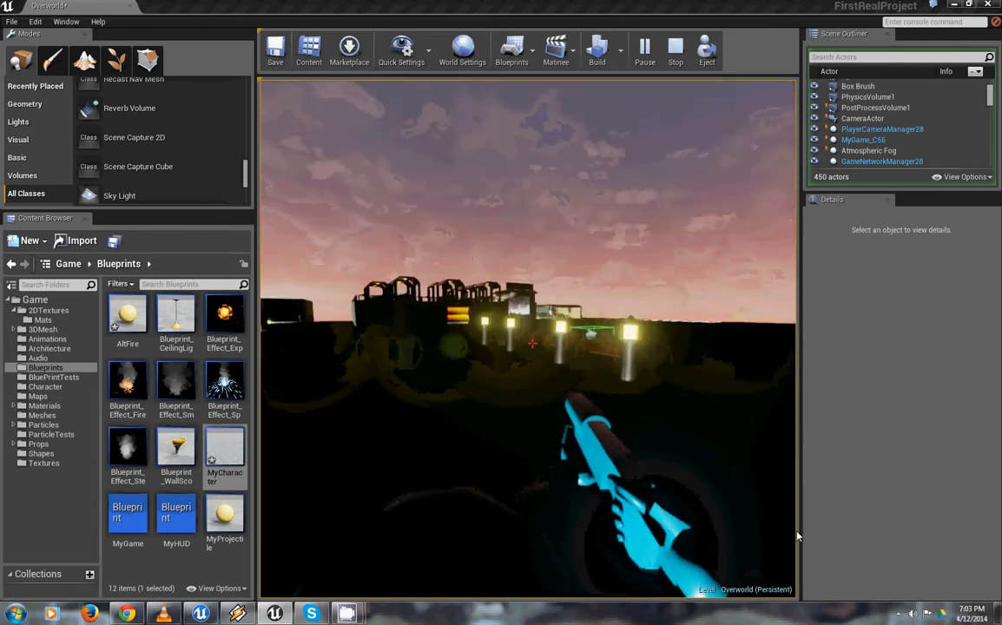
key("w")
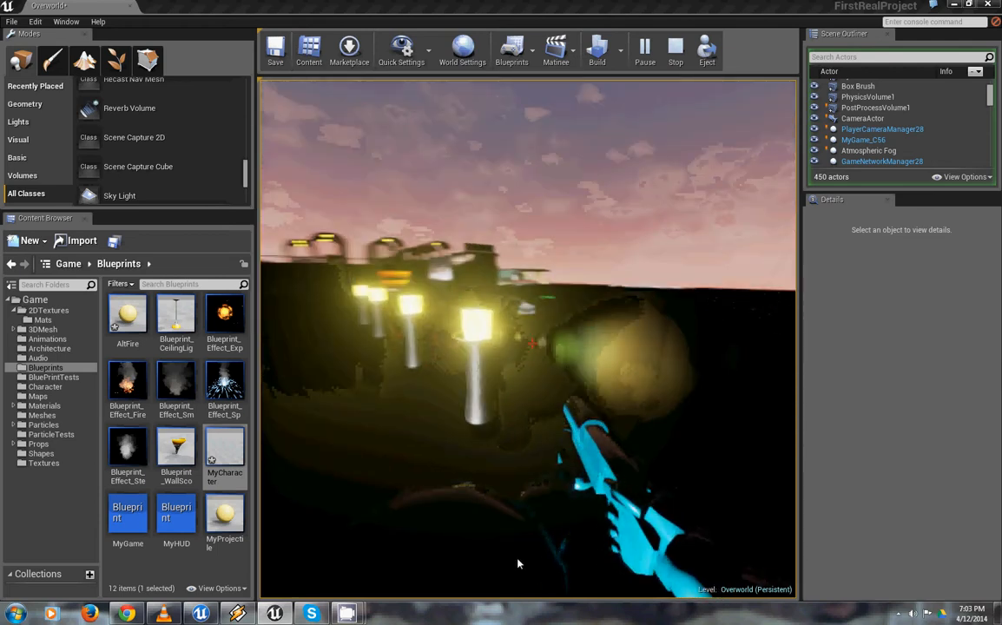
key("s")
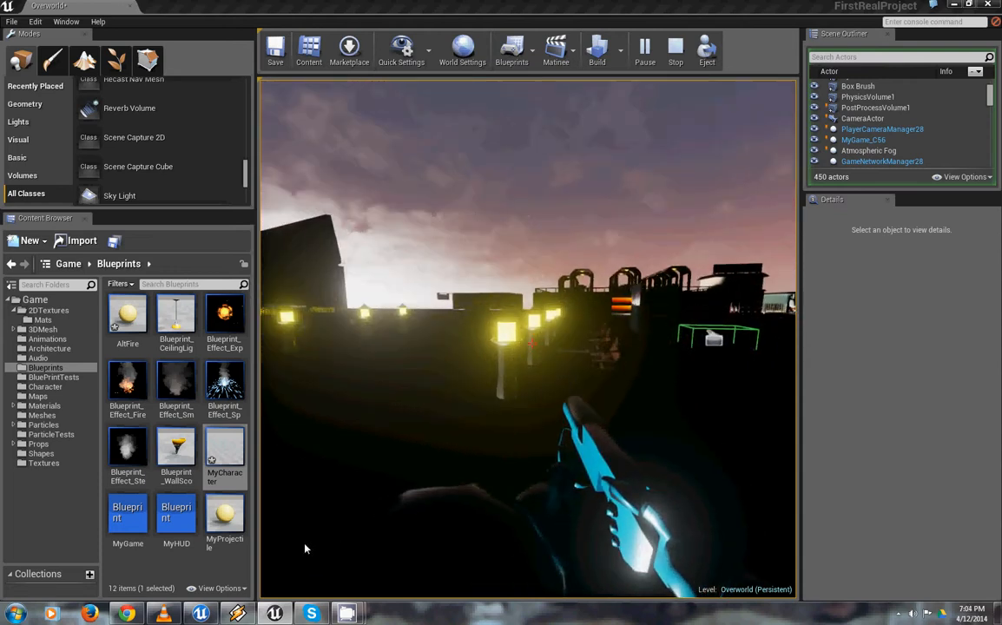
key("w")
key("a")
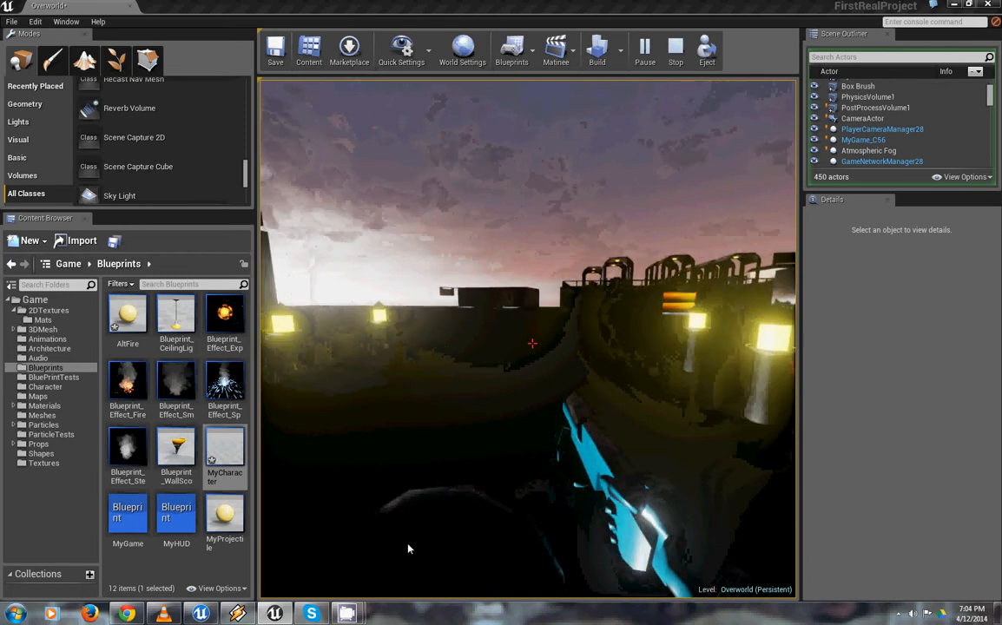
key("w")
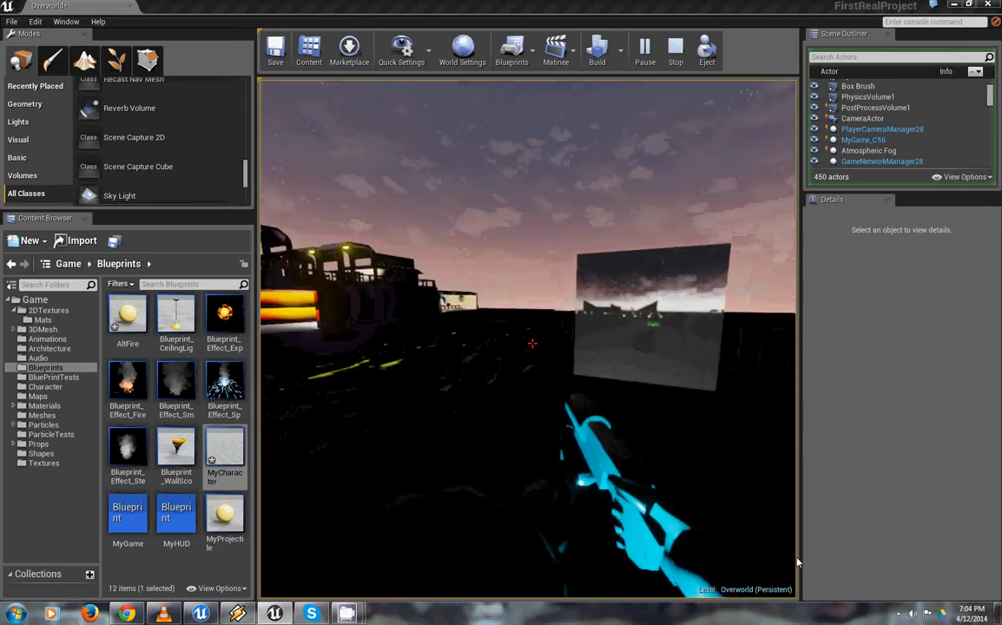
Fire the character's projectiles around the reflective panel near the orange bench and examine its image
key("s")
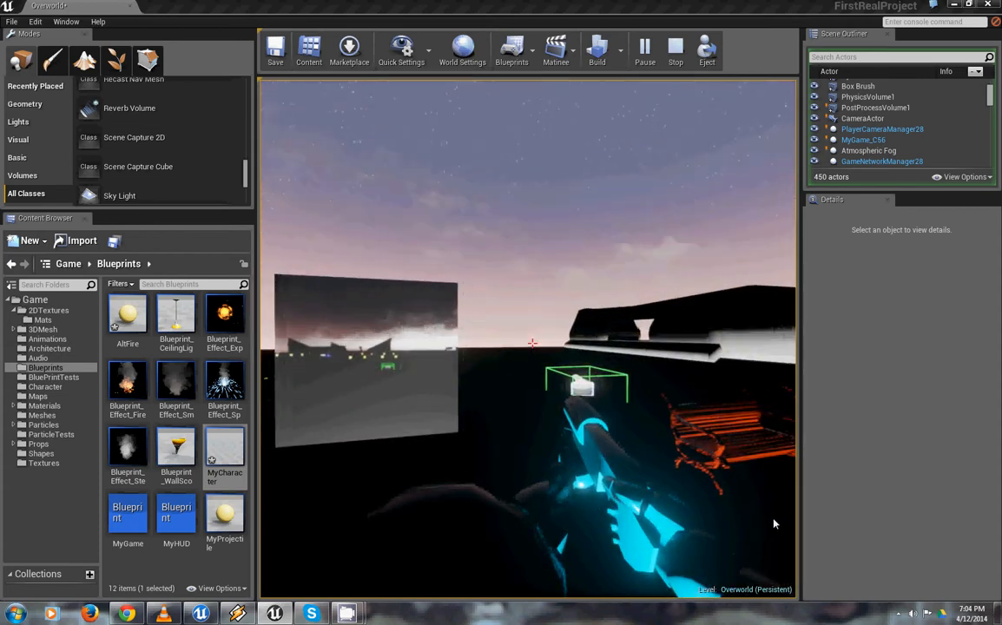
left_click(772, 525)
left_click(771, 526)
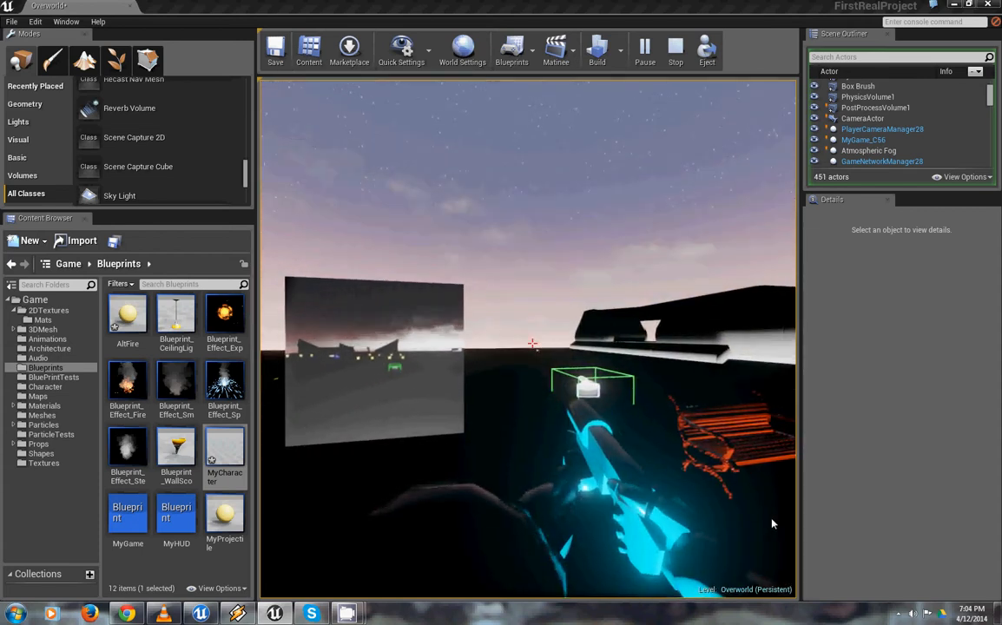
left_click(767, 507)
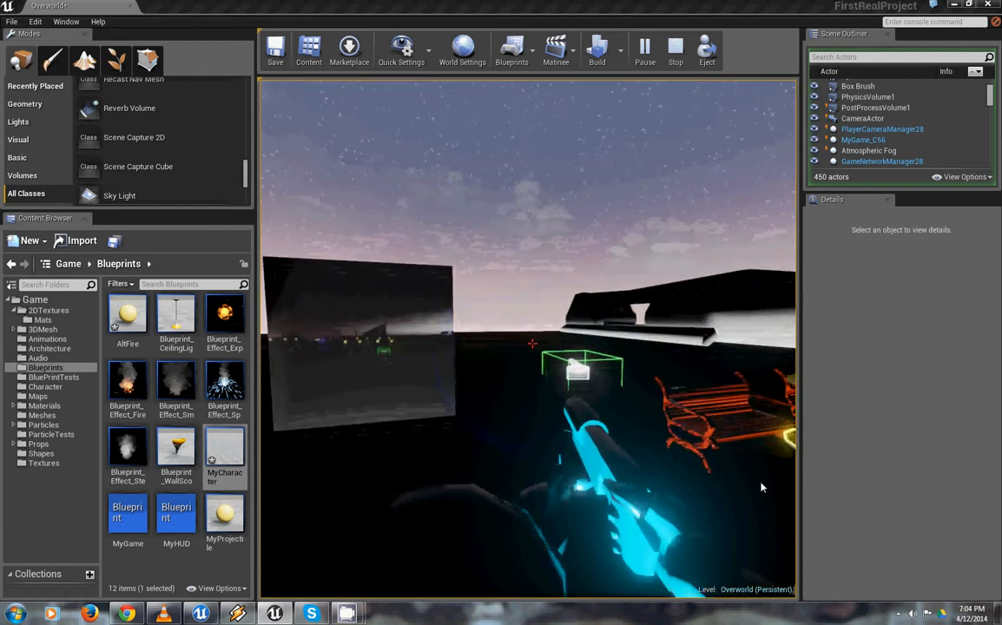
left_click(740, 469)
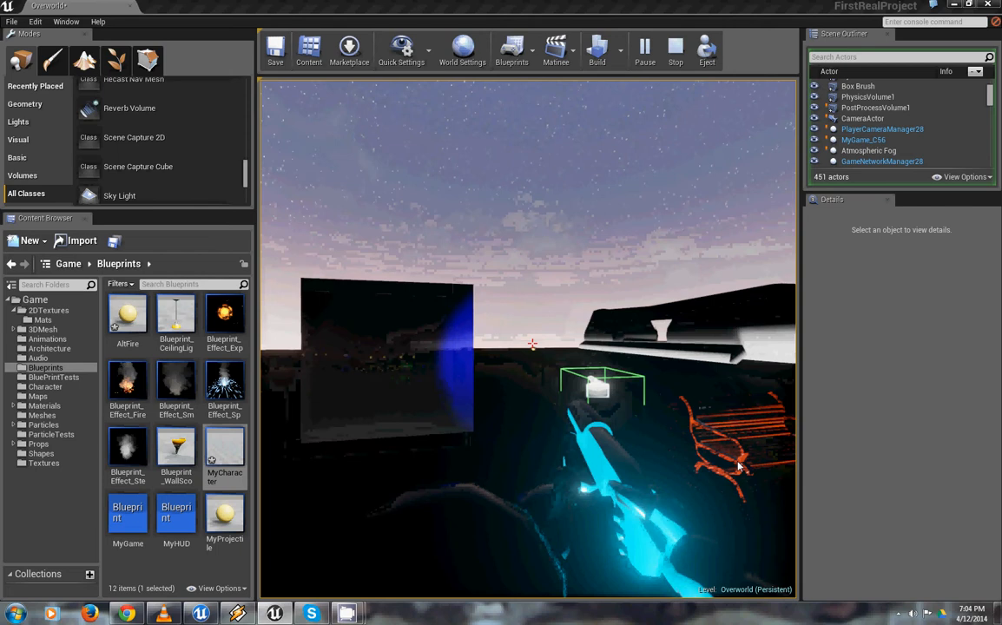
left_click(771, 468)
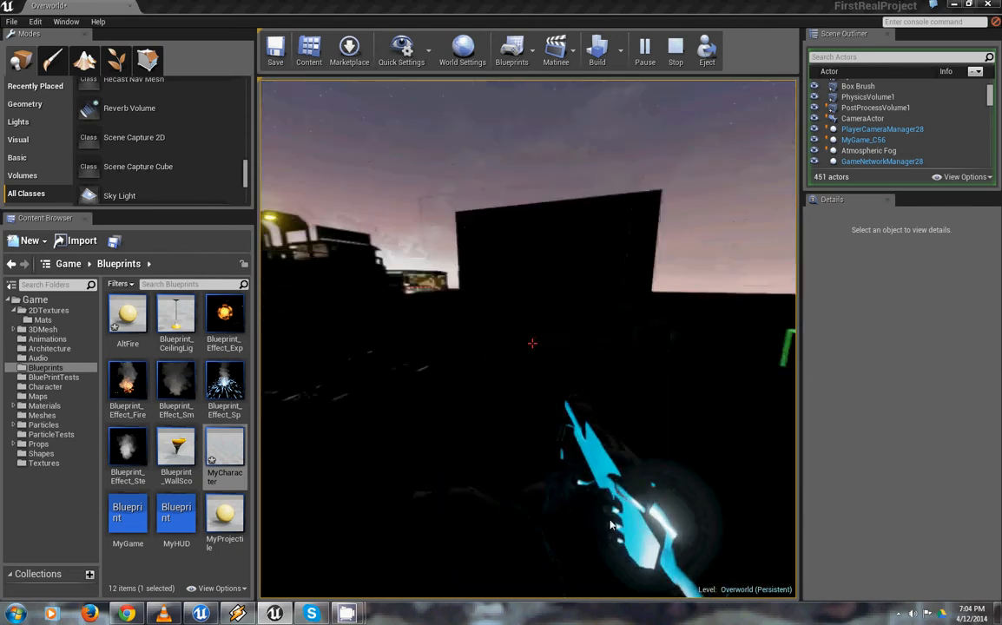
left_click(788, 494)
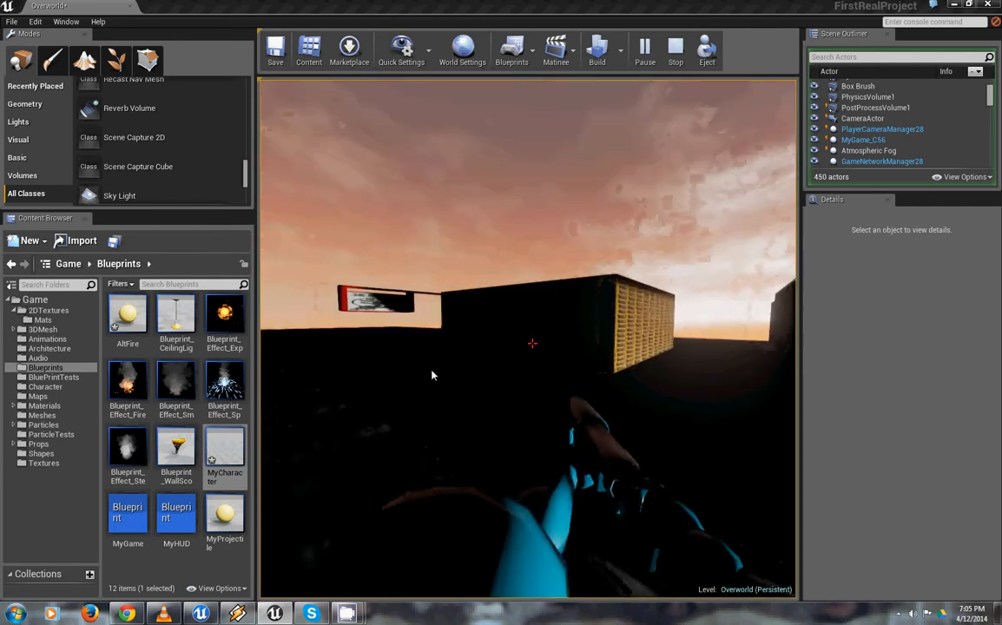
Walk the character closer to the brick-fronted building and end the play session
key("w")
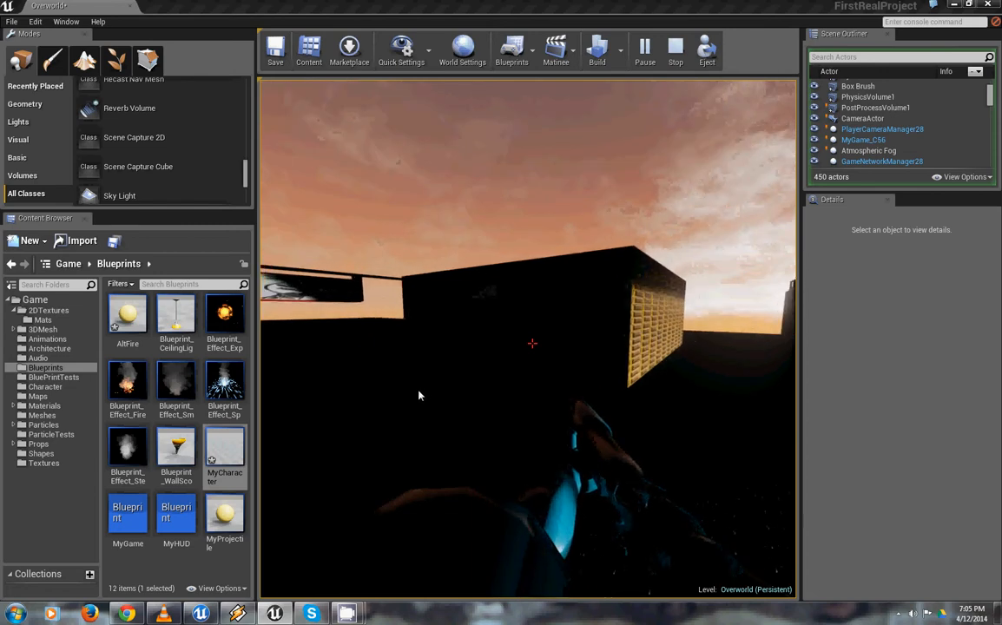
key("Escape")
Place a box trigger on the landscape in front of the brick-fronted building and raise it above the ground
right_click_drag(587, 295, 551, 265)
scroll(158, 164, "down", 5)
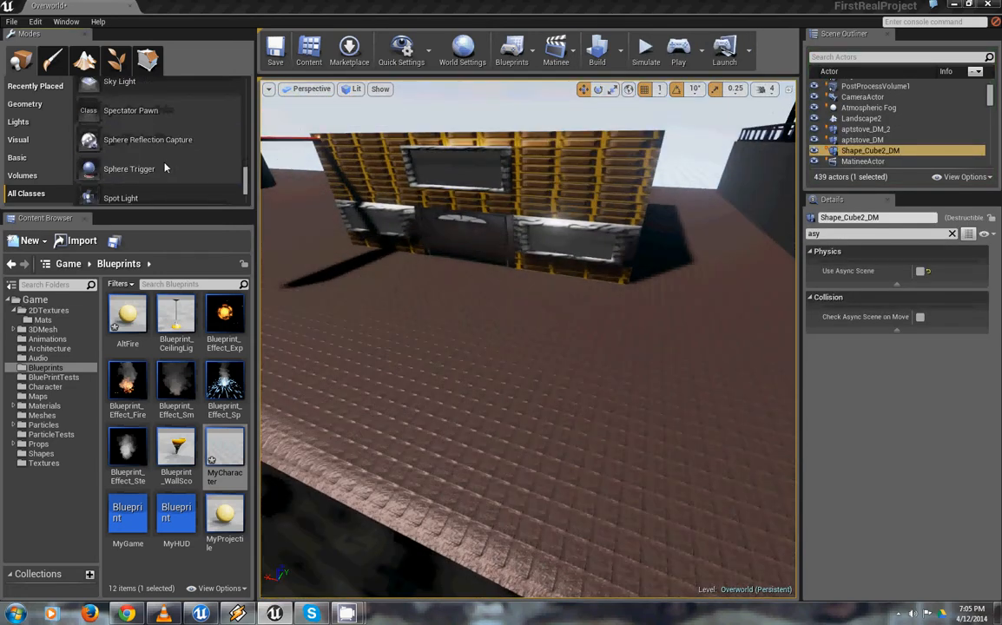
scroll(143, 162, "up", 3)
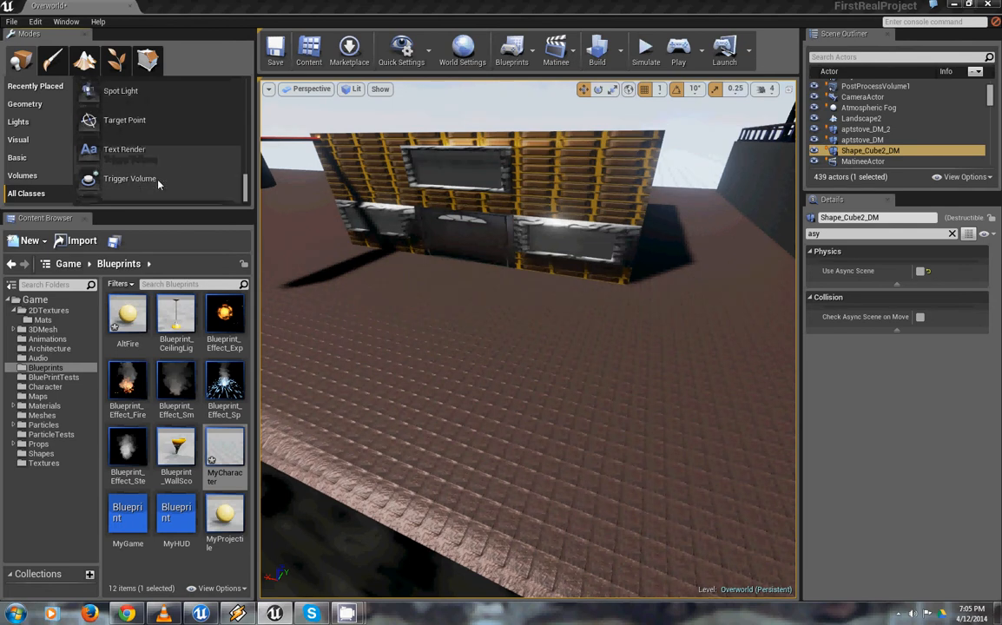
right_click(389, 291)
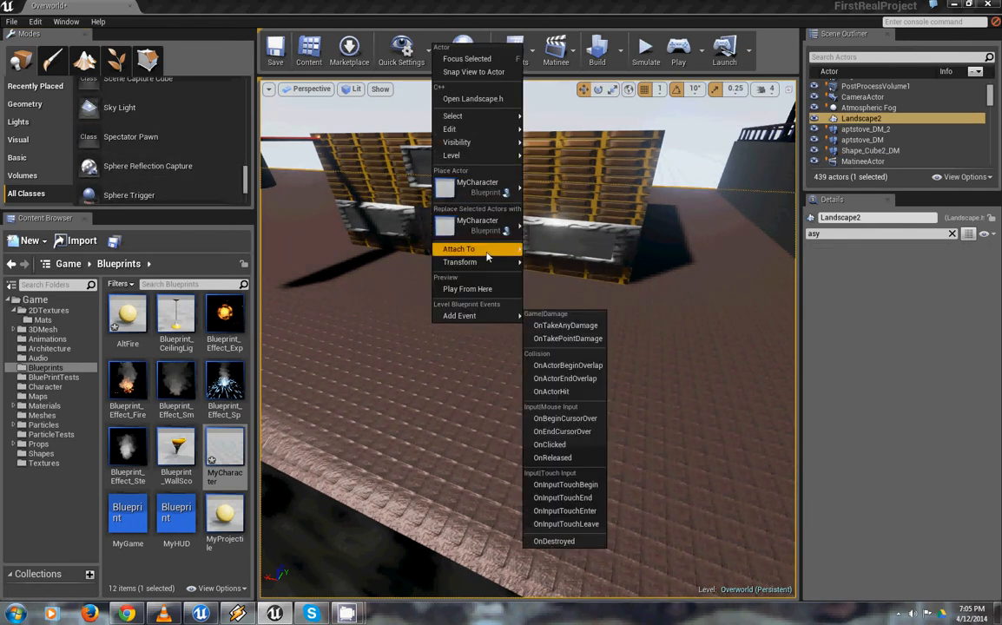
mouse_move(518, 189)
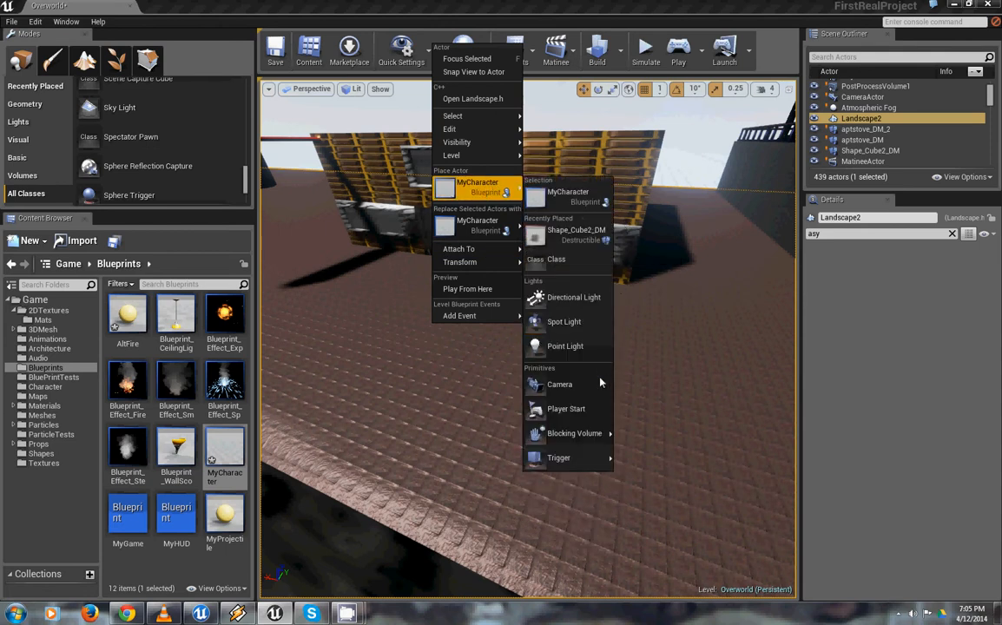
mouse_move(580, 454)
left_click(656, 454)
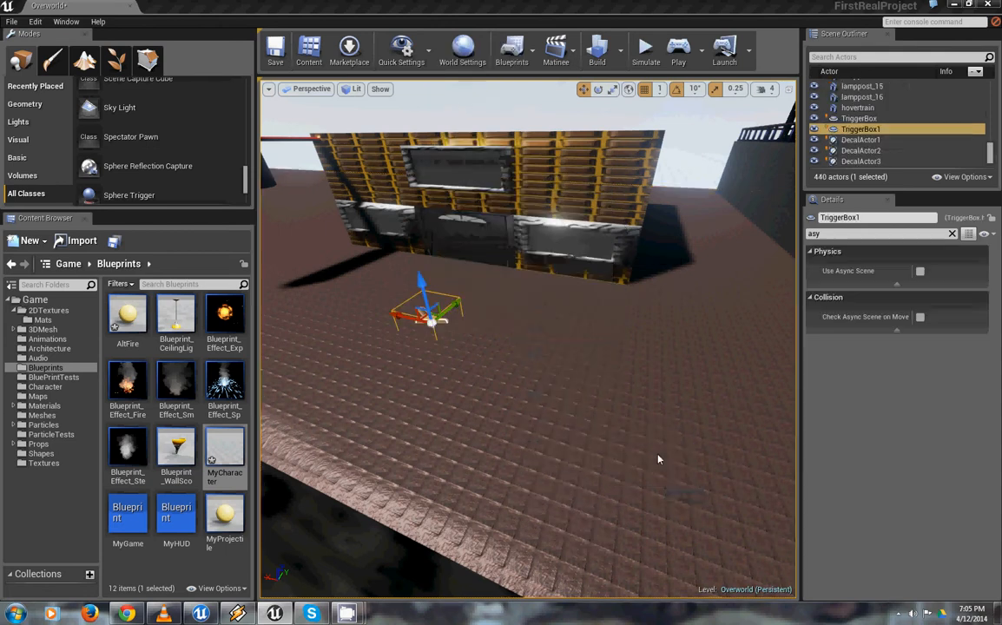
right_click_drag(524, 368, 533, 289)
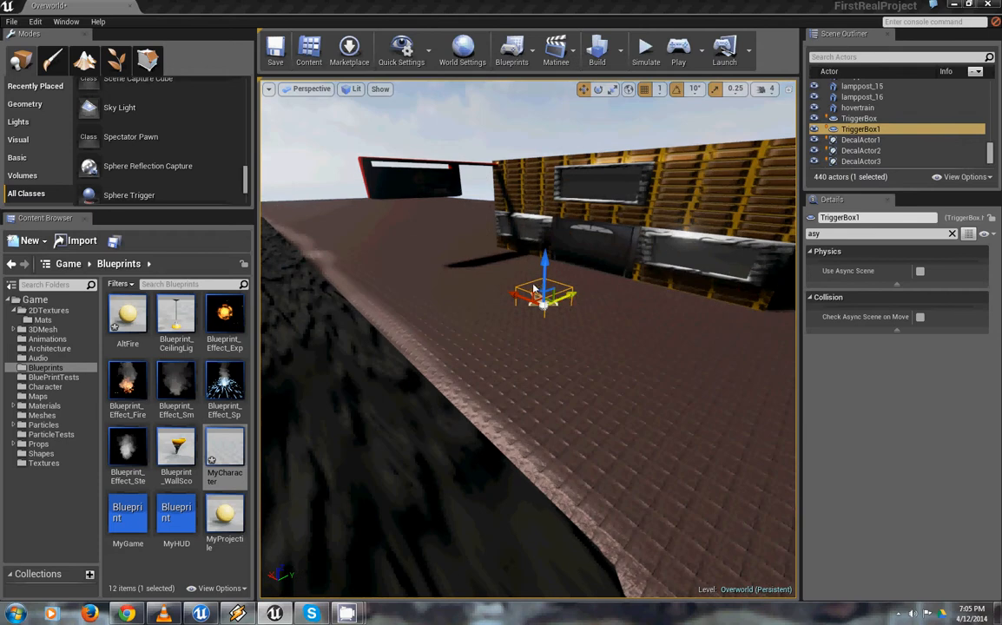
left_click_drag(544, 276, 550, 224)
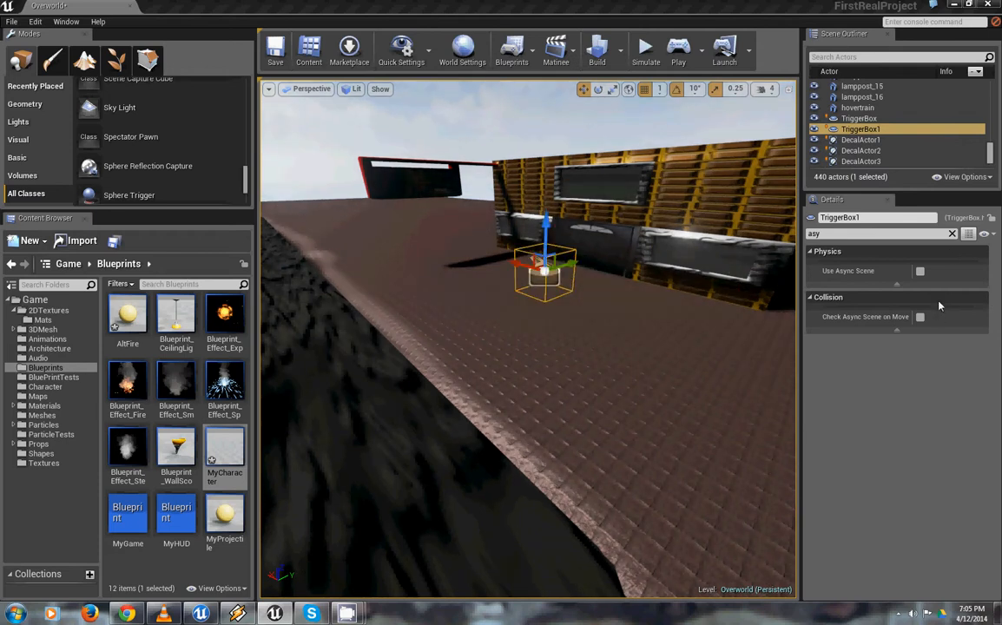
Filter the trigger box's properties by "visi" and switch its Visible option off and back on
left_click(896, 234)
type("visi")
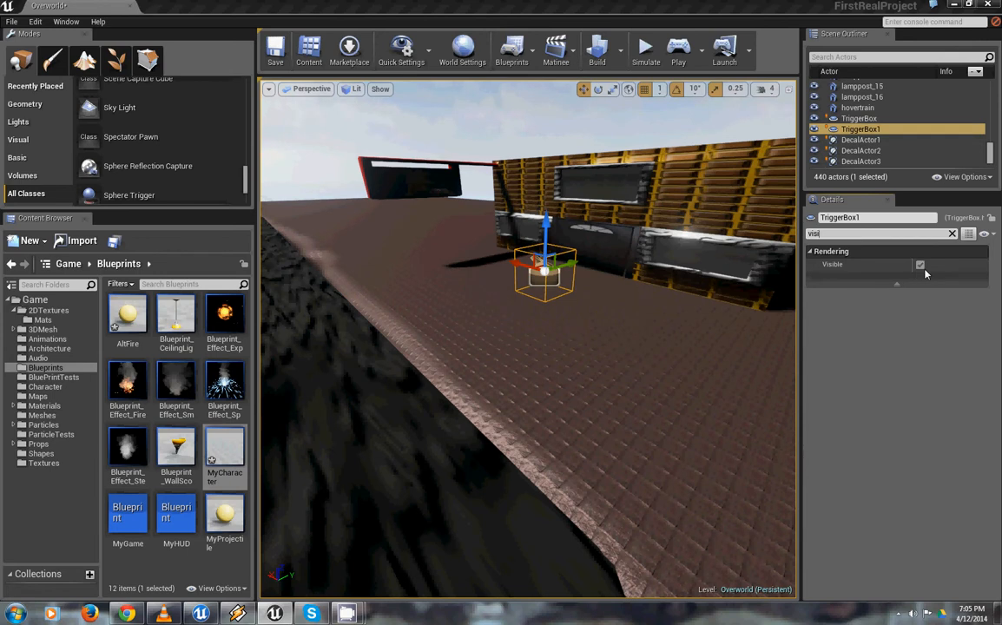
left_click(922, 266)
left_click(922, 266)
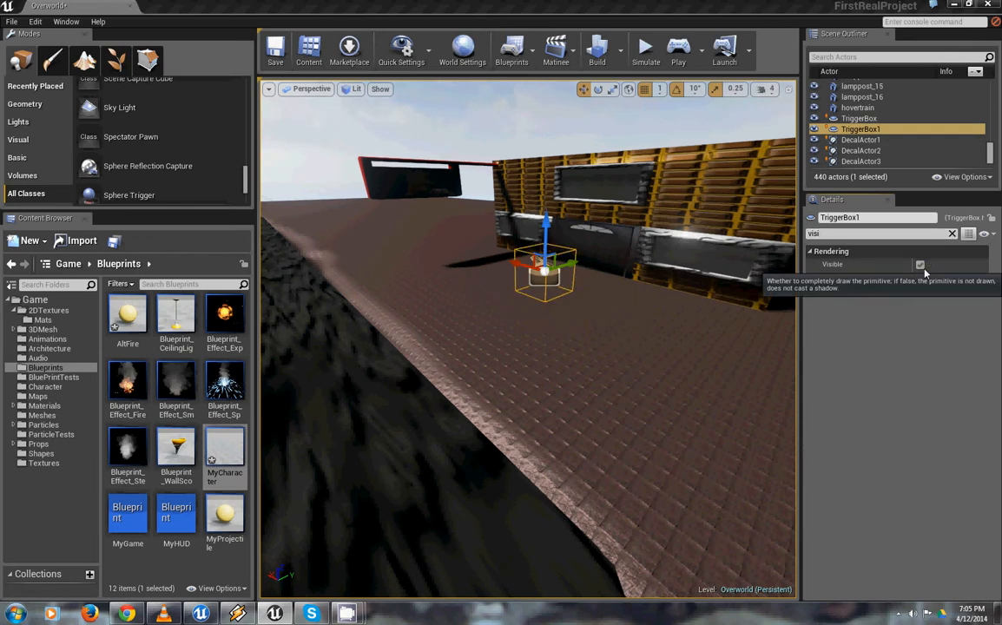
Open the Level Blueprint and add an OnActorBeginOverlap event for the selected trigger box to the event graph
mouse_move(532, 332)
left_mouse_down()
mouse_move(762, 338)
mouse_move(416, 192)
mouse_move(535, 331)
left_mouse_up()
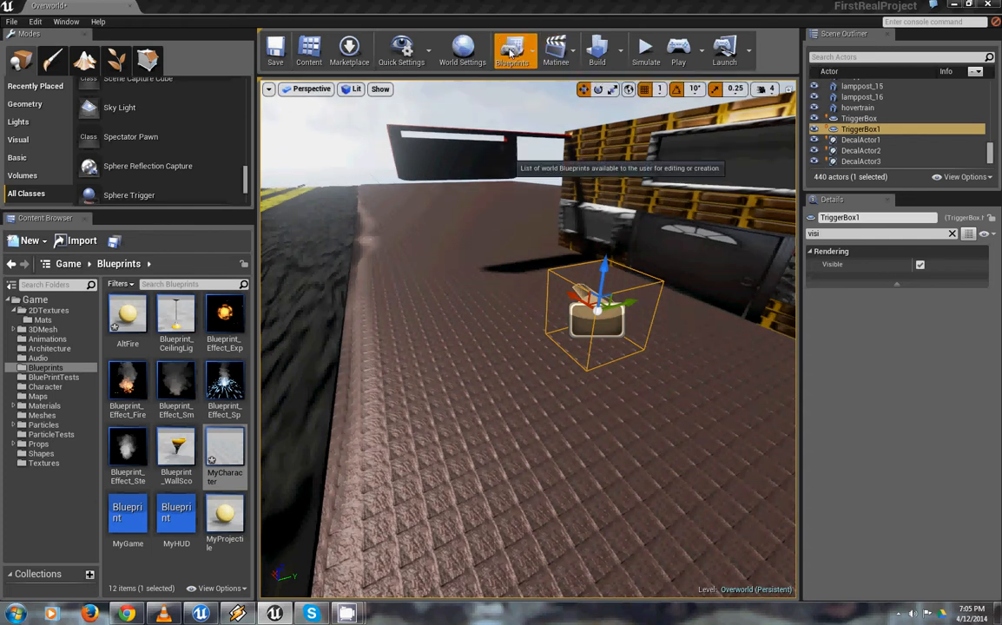
left_click(512, 50)
left_click(552, 84)
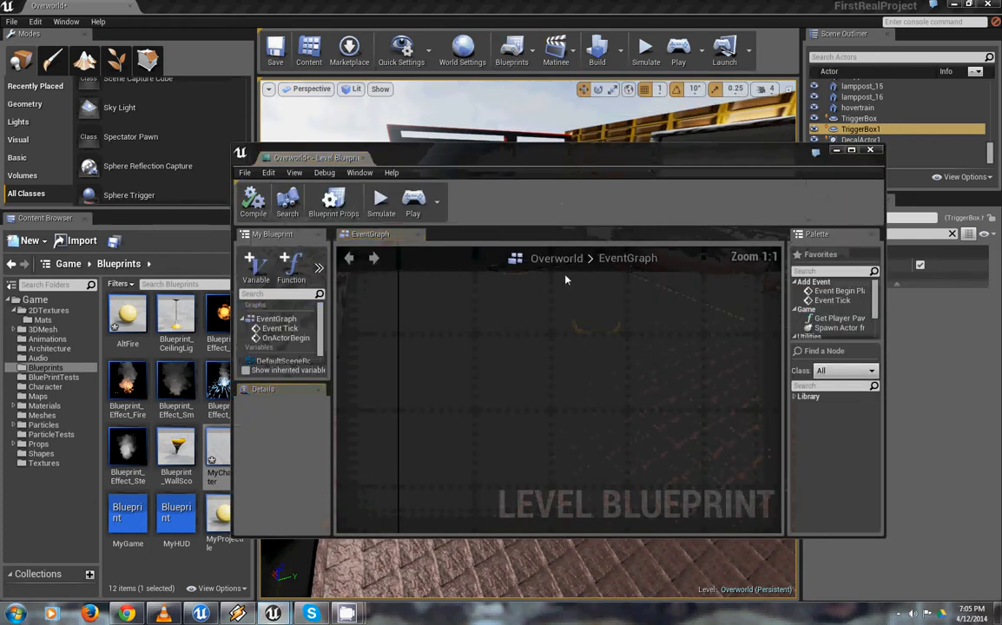
right_click_drag(586, 424, 562, 331)
scroll(513, 334, "up", 3)
right_click(497, 334)
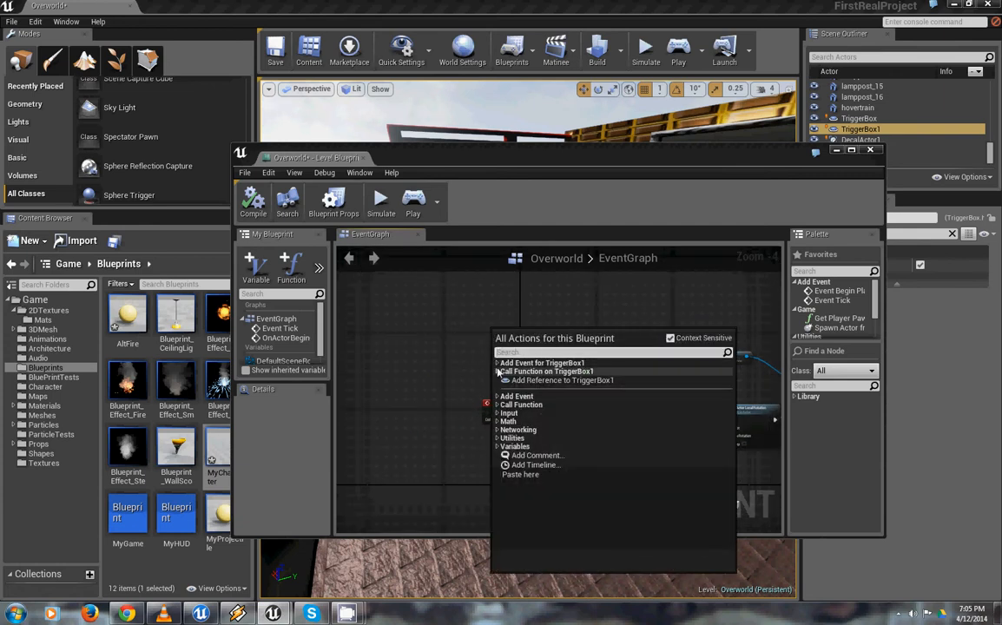
left_click(498, 364)
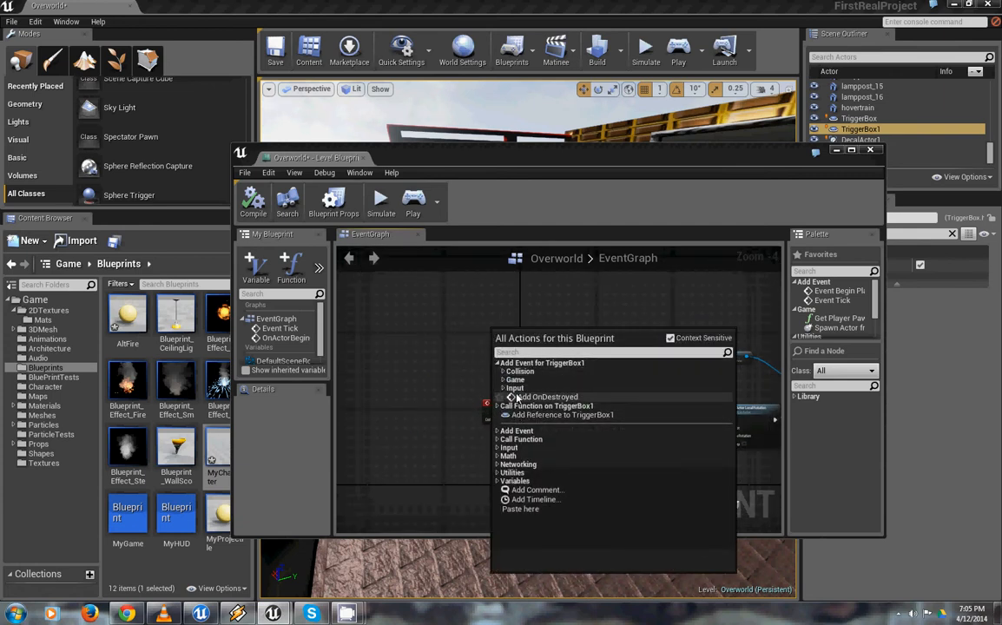
left_click(504, 374)
left_click(503, 372)
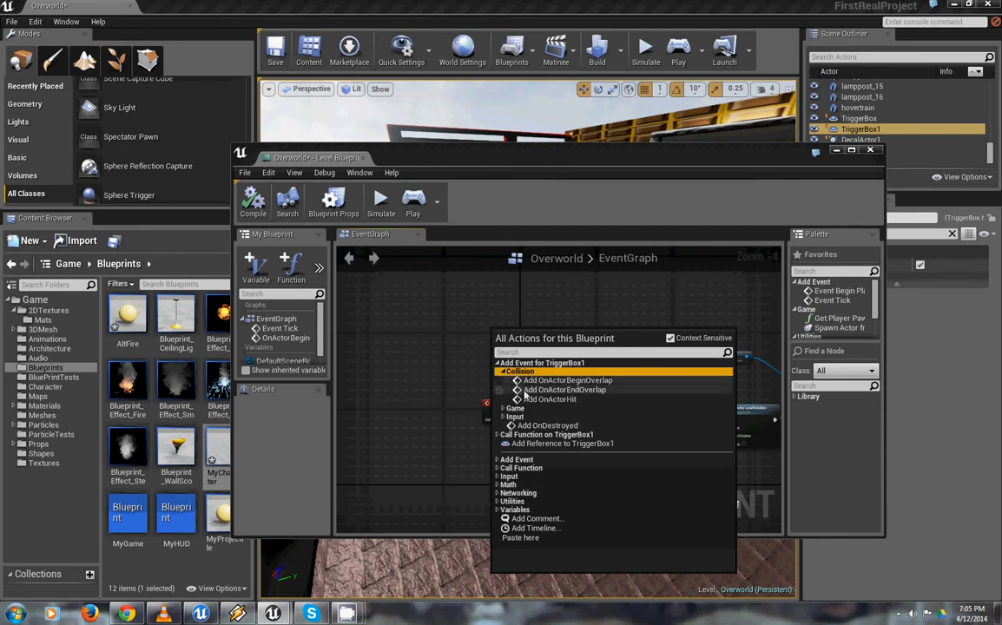
left_click(562, 388)
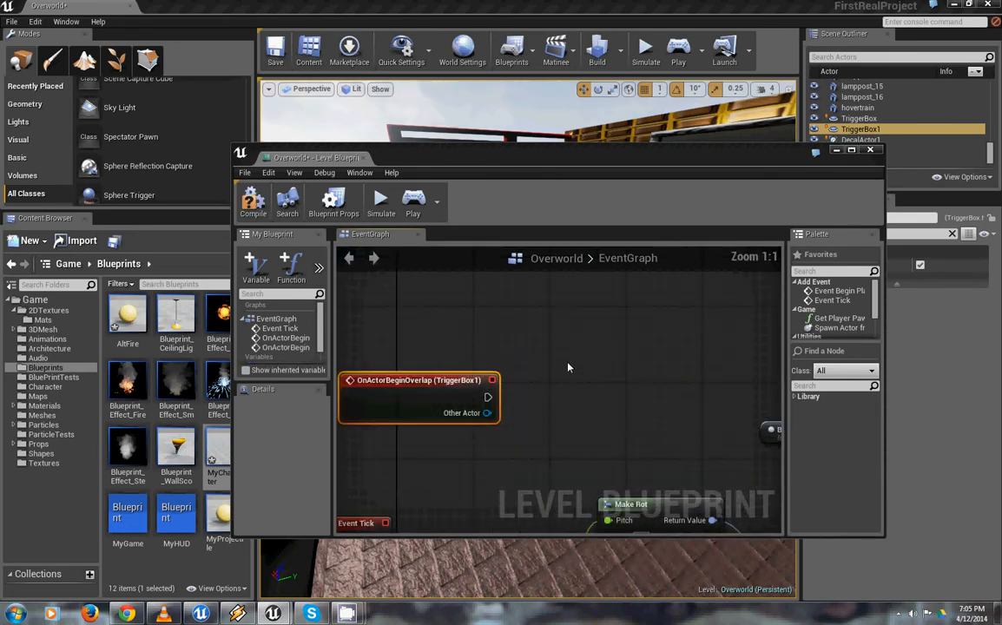
Add an Open Level node connected to the execution output of the trigger box's OnActorBeginOverlap event
left_click_drag(483, 371, 593, 355)
type("level")
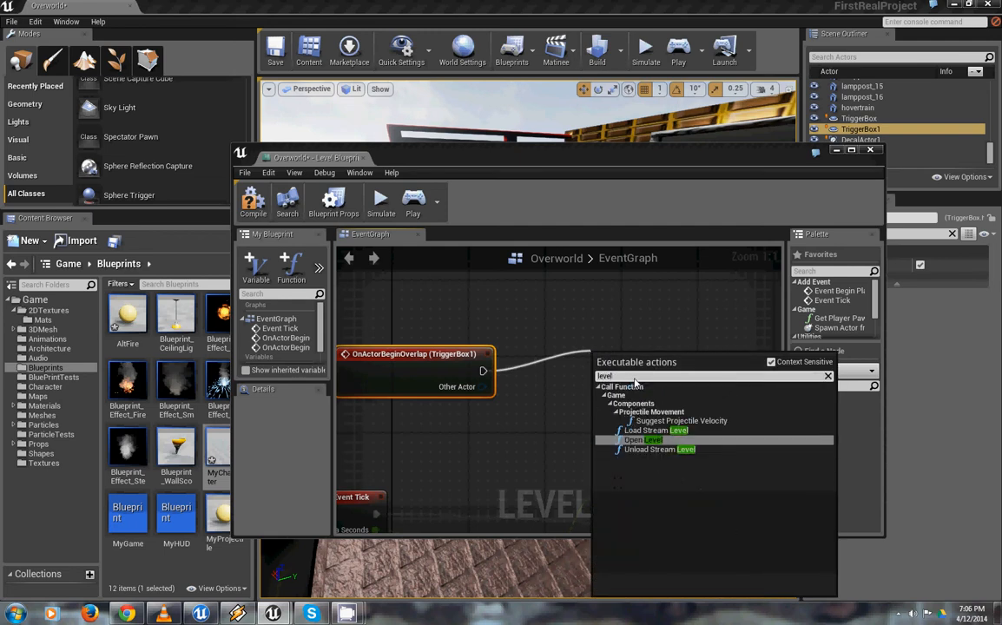
left_click(643, 440)
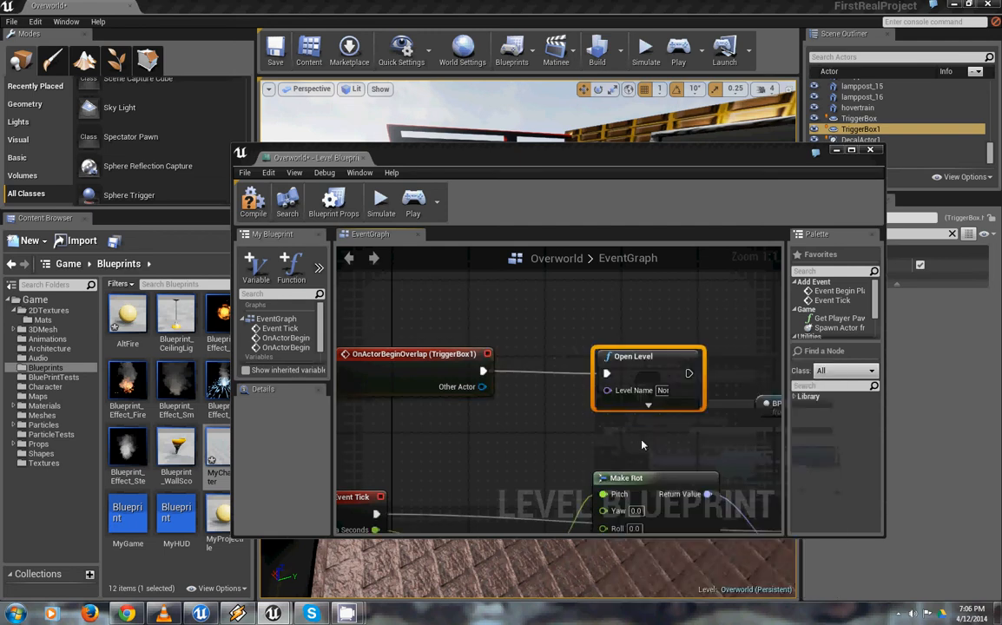
Set the Open Level node's level name to StarterMap, then compile and close the Level Blueprint
left_click(660, 388)
type("Start")
key("Return")
type("erM")
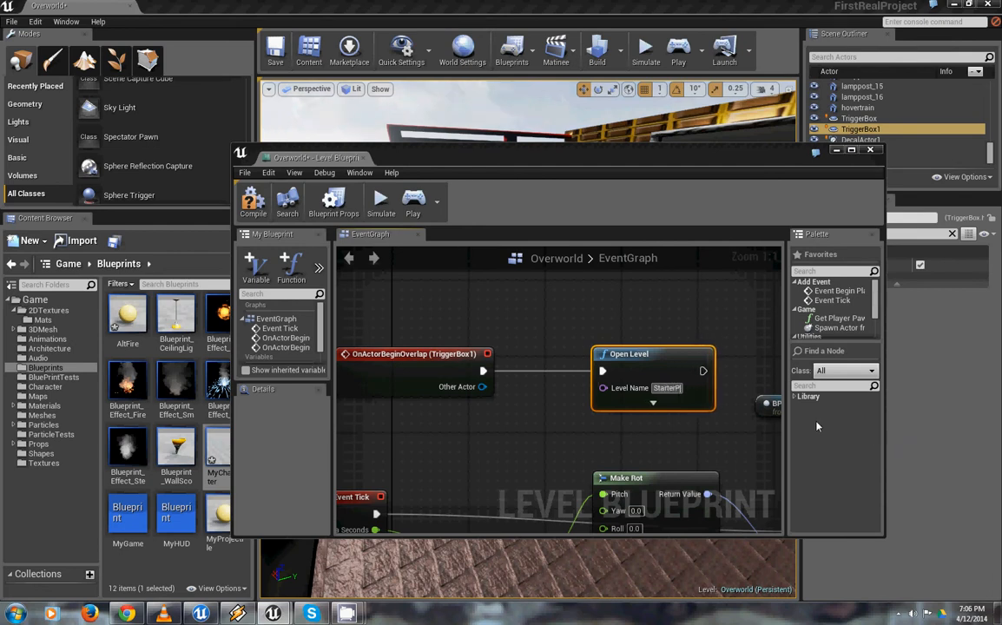
type("ap")
key("Return")
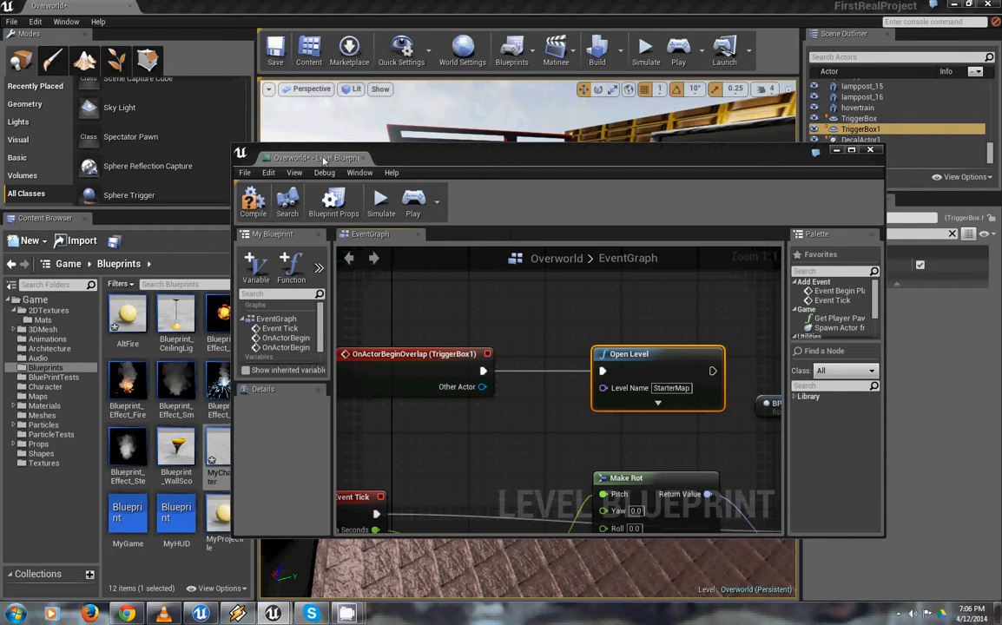
left_click(252, 201)
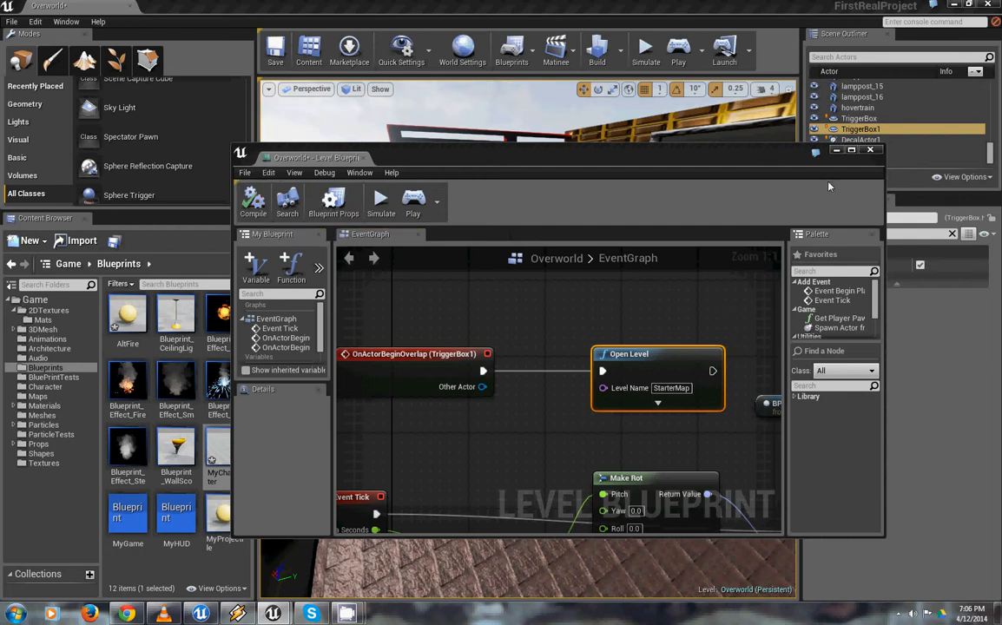
left_click(870, 151)
Play-test the level by firing projectiles and walking the character across the street to the brick-fronted building's door, then end the session
right_click_drag(462, 325, 263, 296)
left_click(646, 50)
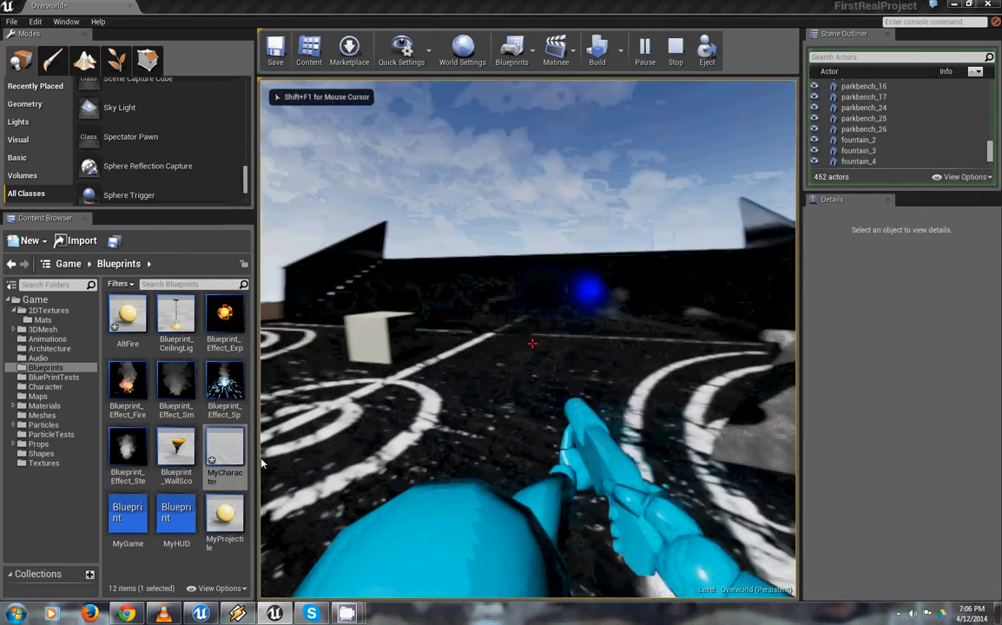
left_click(262, 463)
left_click(263, 463)
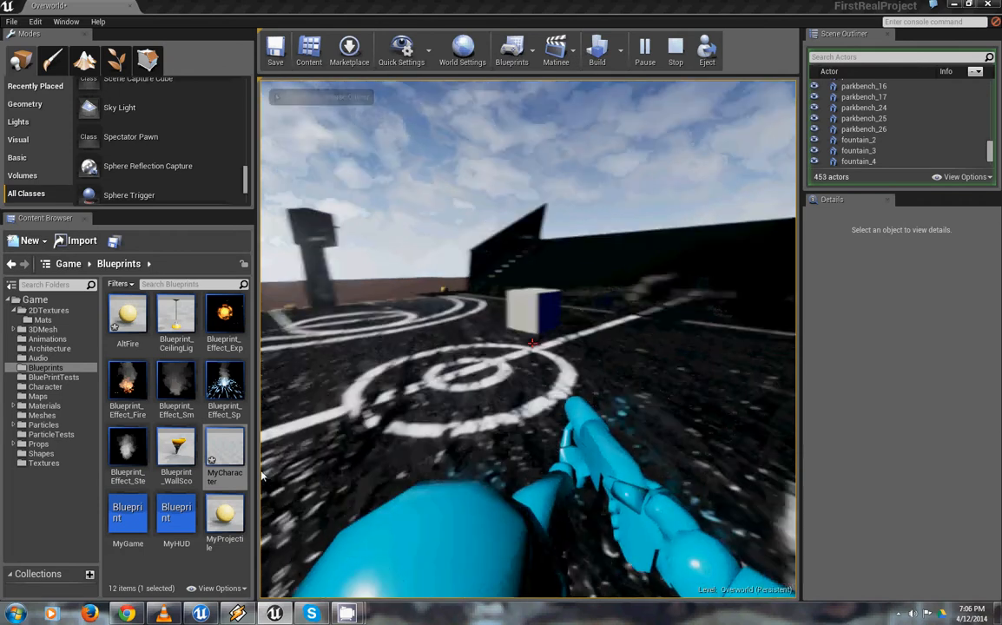
left_click(271, 457)
key("w")
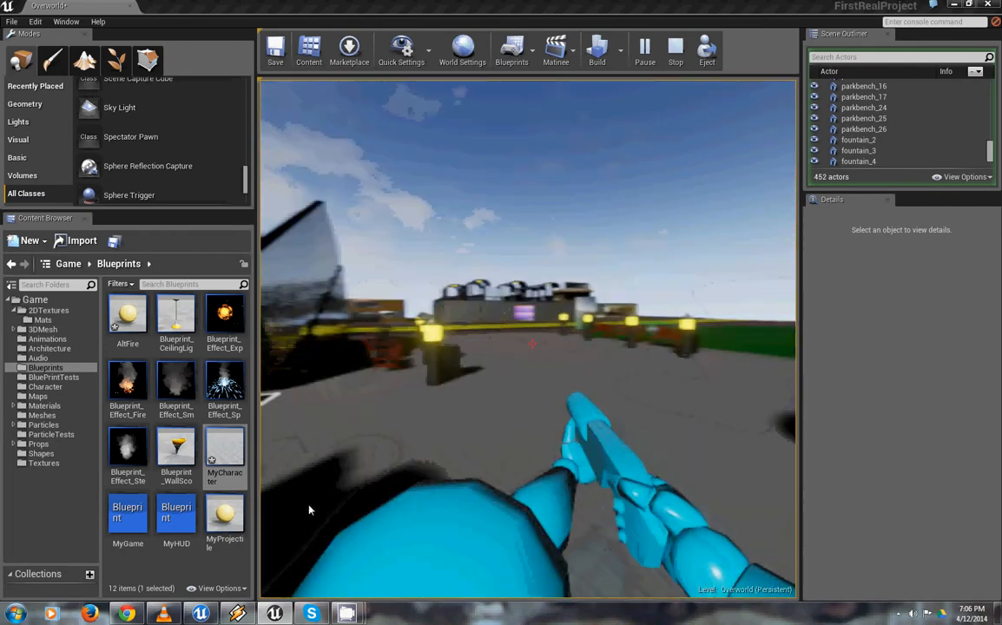
key("w")
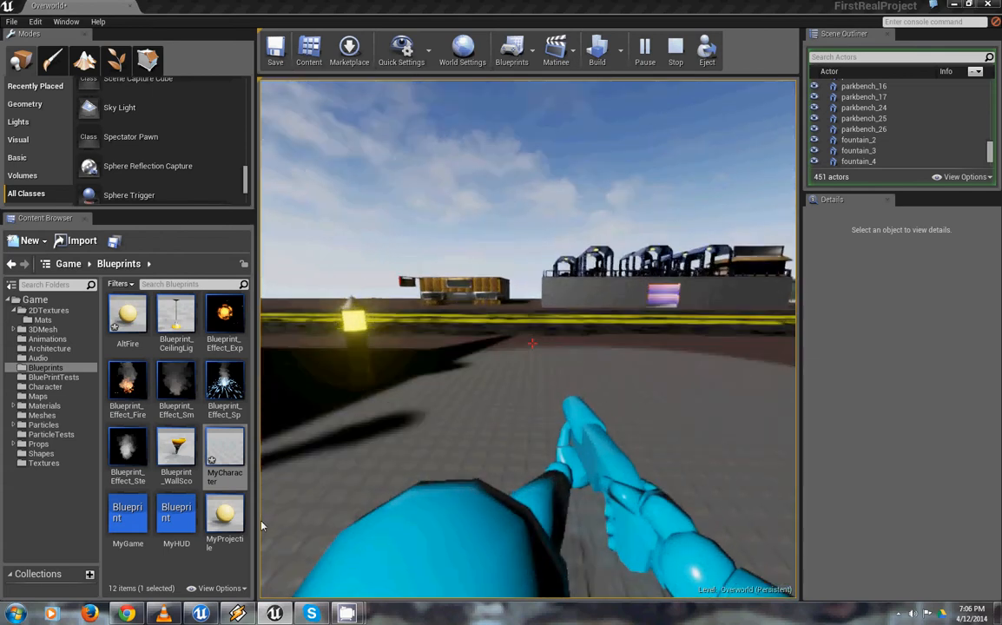
key("w")
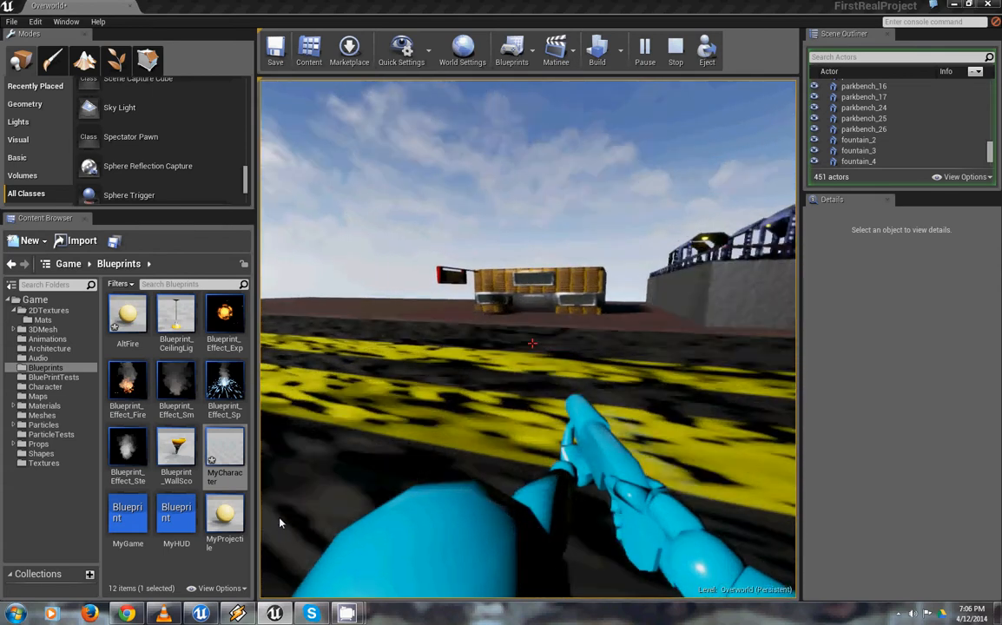
key("w")
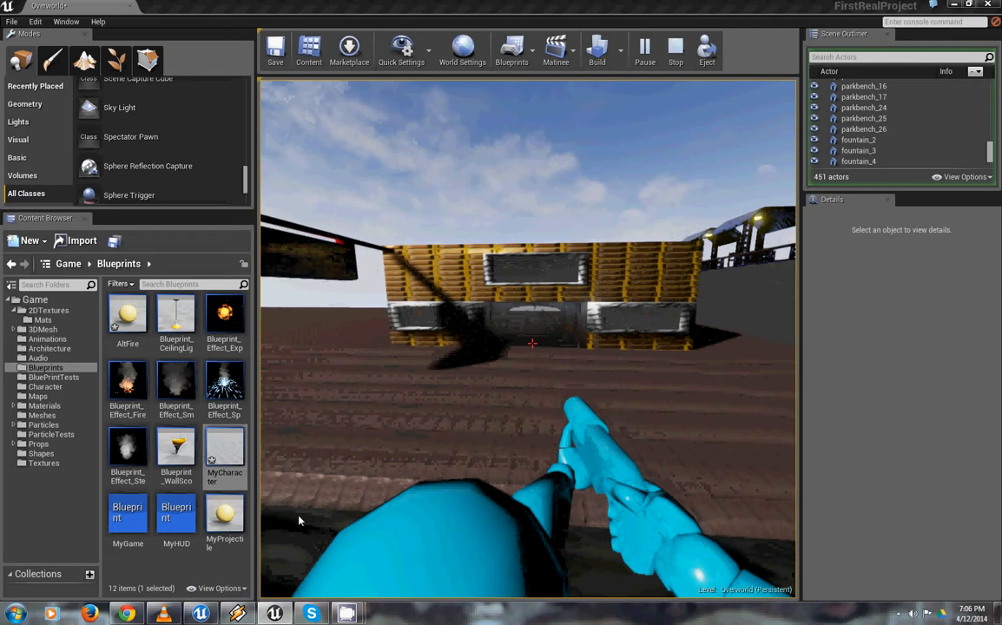
key("w")
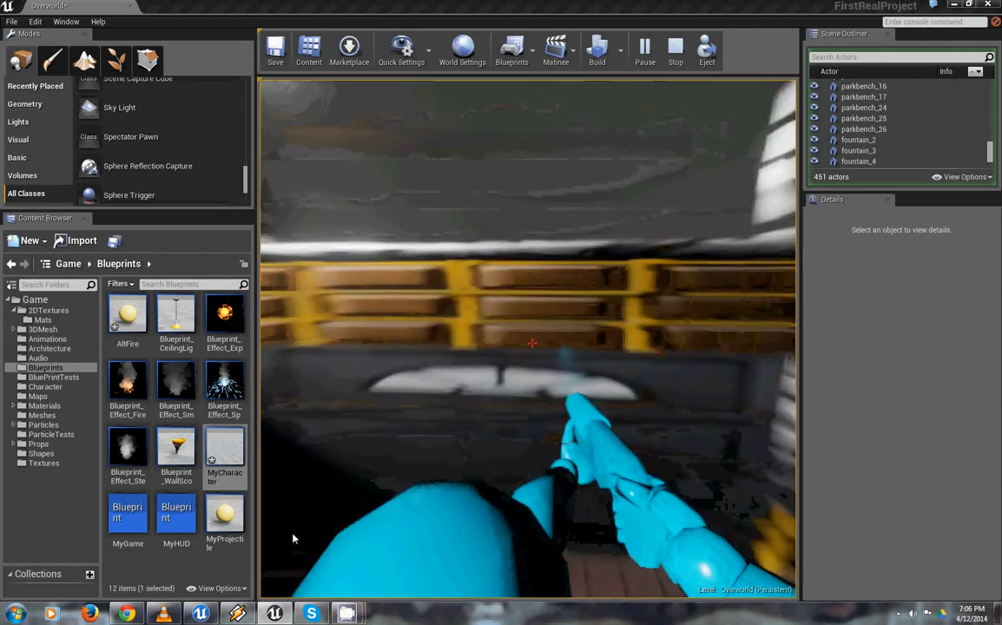
key("Escape")
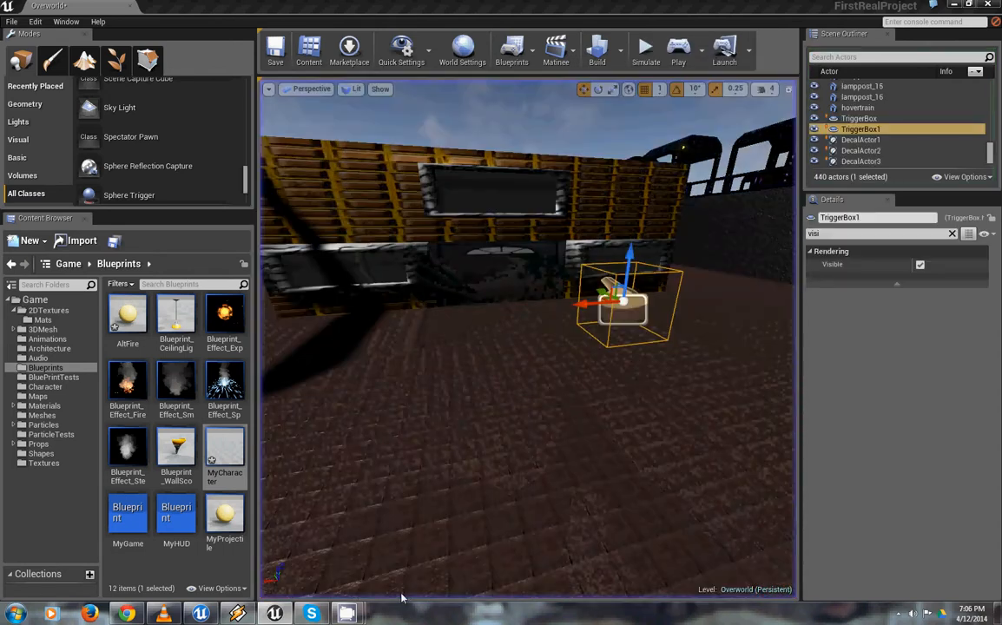
Move the trigger box sideways in front of the building's door and switch its Visible option off and back on
right_click_drag(568, 493, 631, 469)
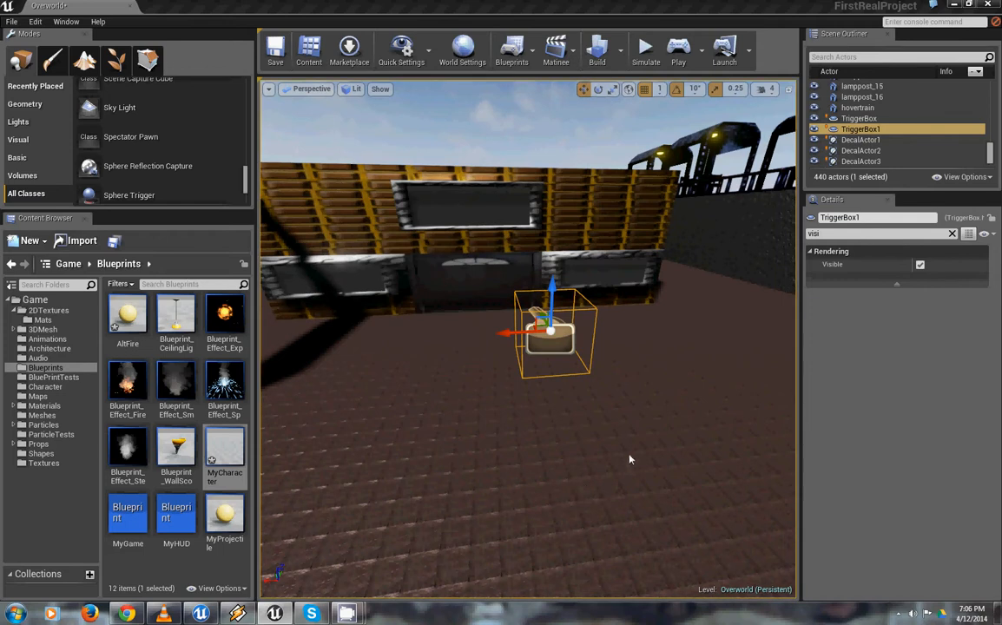
left_click_drag(549, 361, 466, 366)
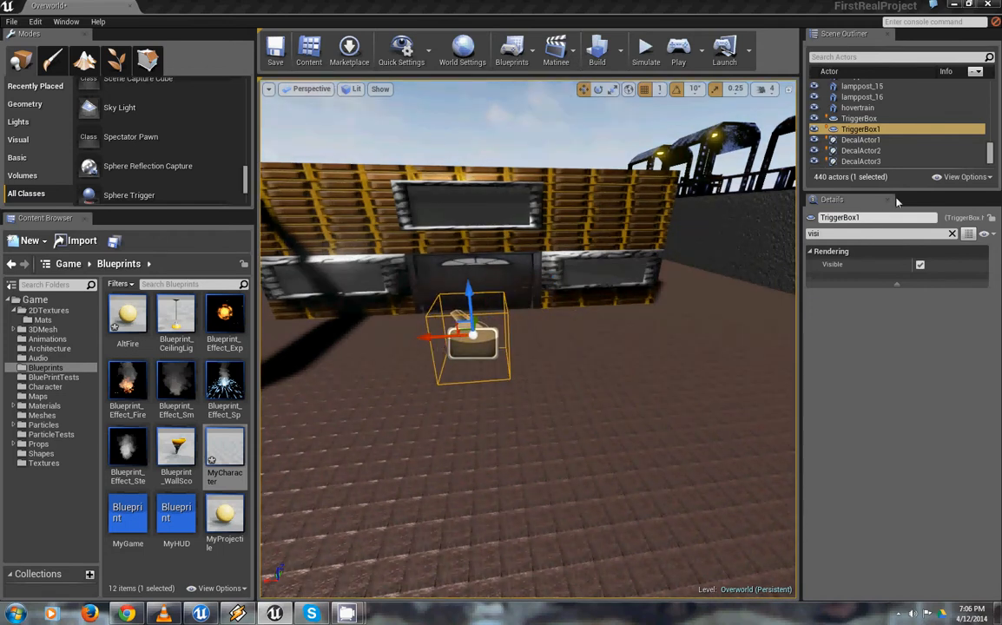
left_click(920, 264)
left_click(920, 264)
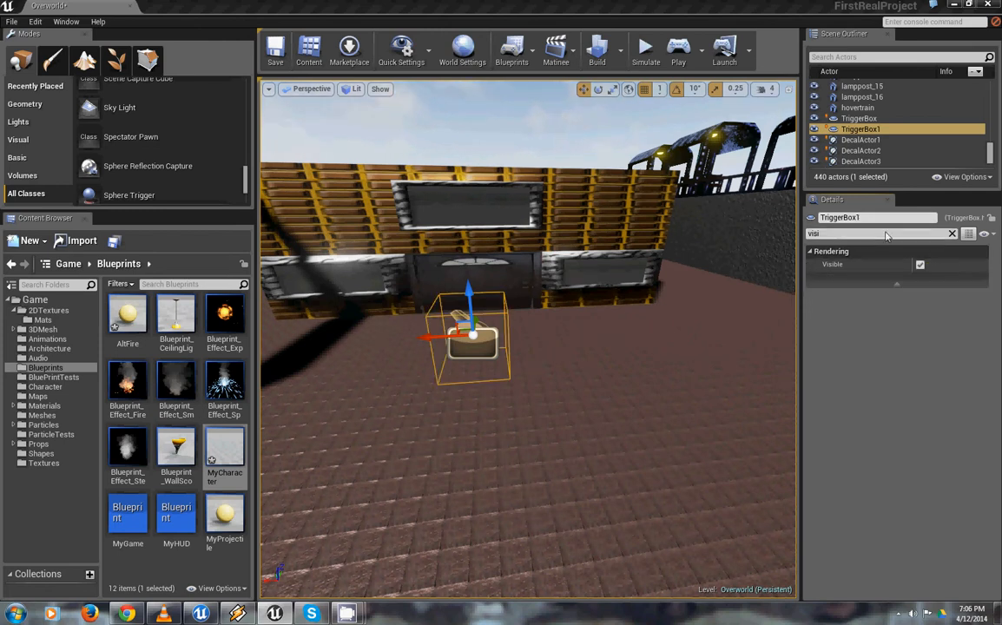
Clear the "visi" property filter and scale the trigger box up along its X and Y axes in front of the door
key("BackSpace")
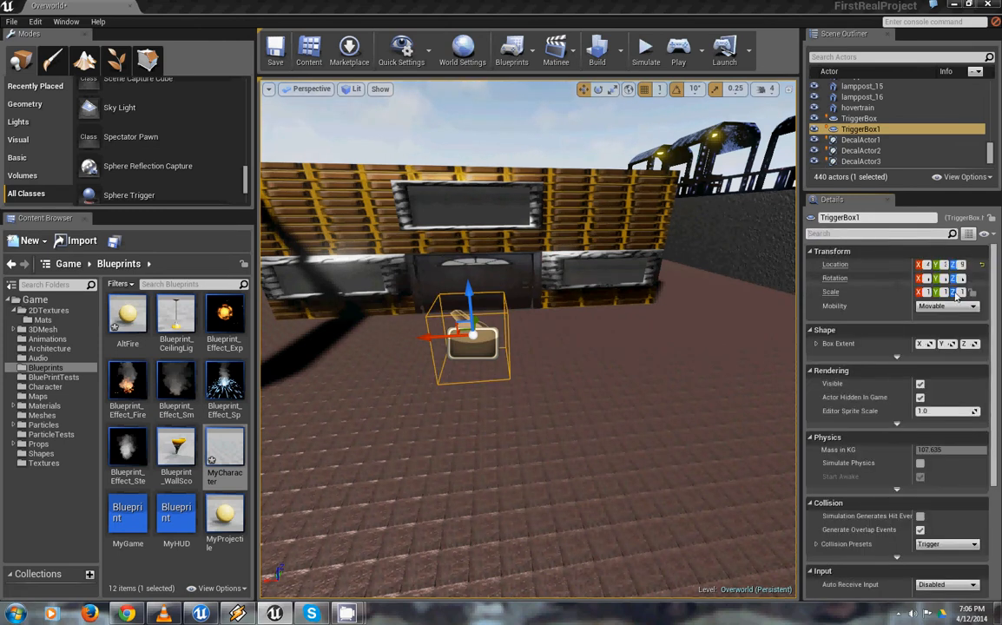
type("r")
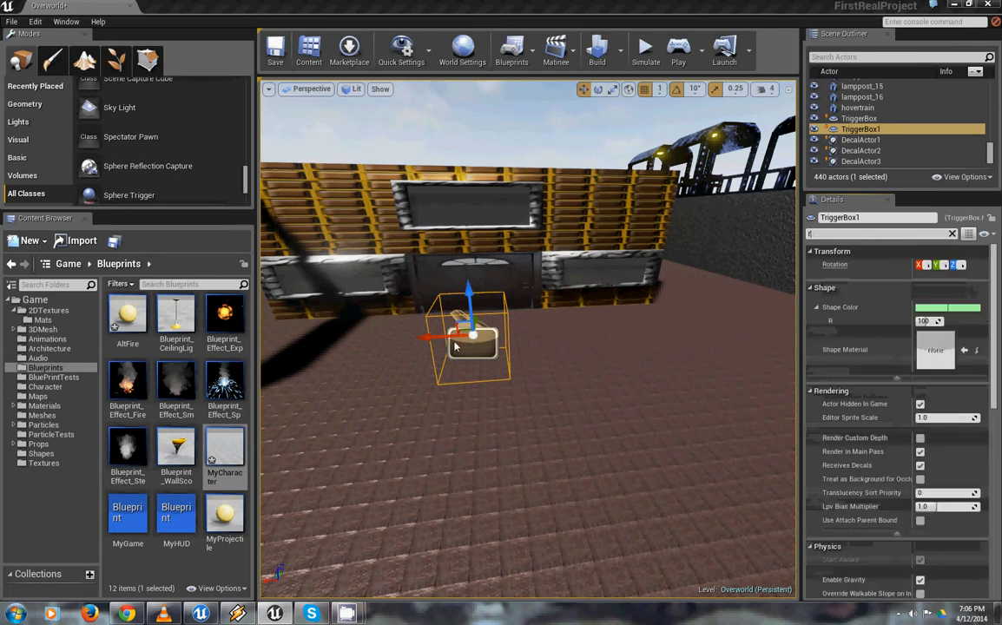
right_click_drag(667, 376, 634, 382)
key("r")
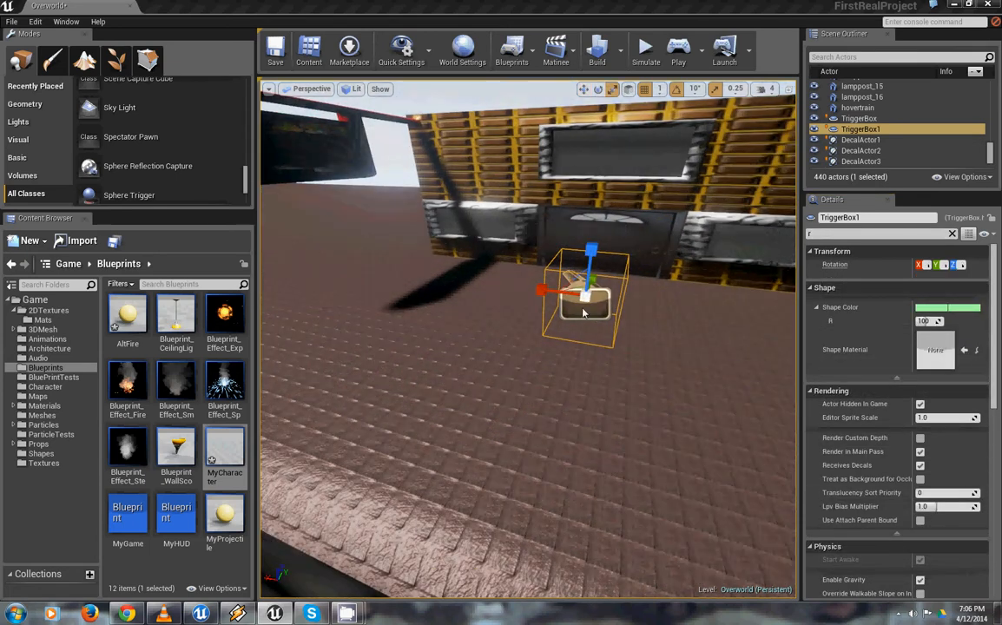
left_click_drag(545, 294, 645, 259)
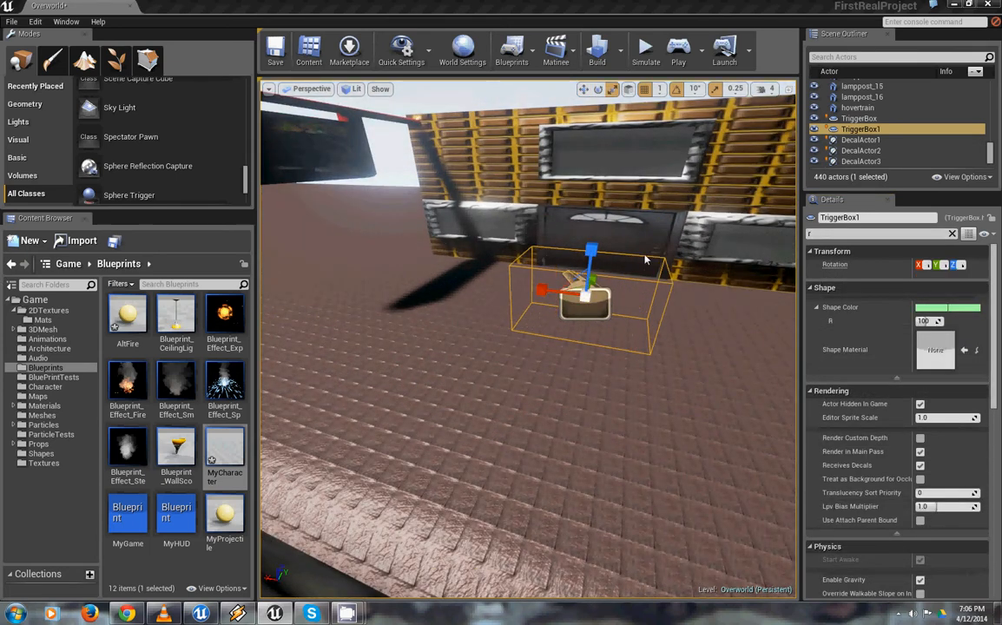
left_click_drag(592, 280, 649, 166)
Start a play session from the street and walk the character into the trigger box at the brick-fronted building's door
right_click_drag(650, 261, 560, 408)
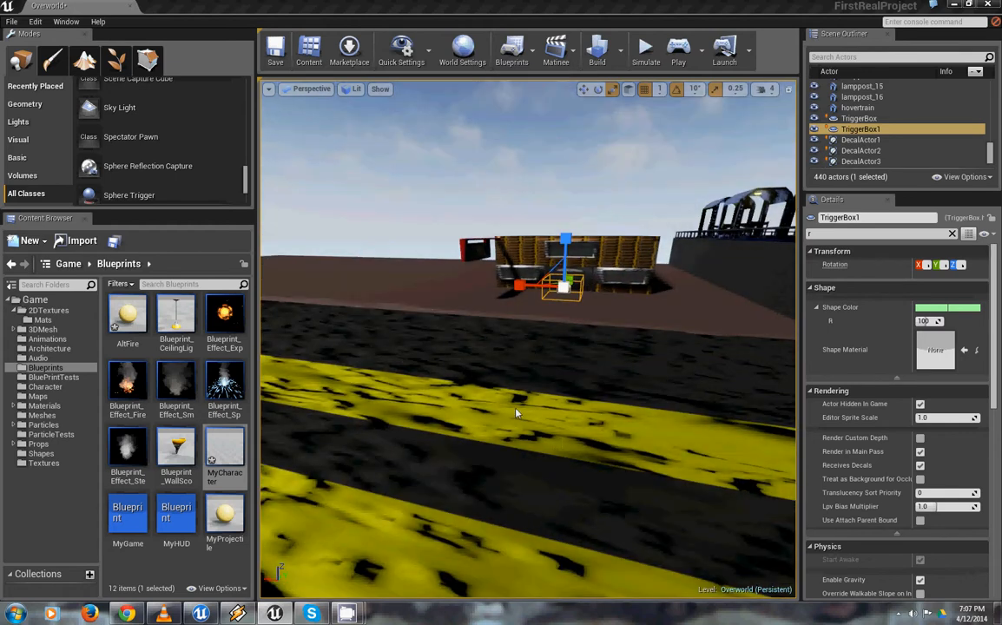
left_click(489, 401)
right_click(489, 401)
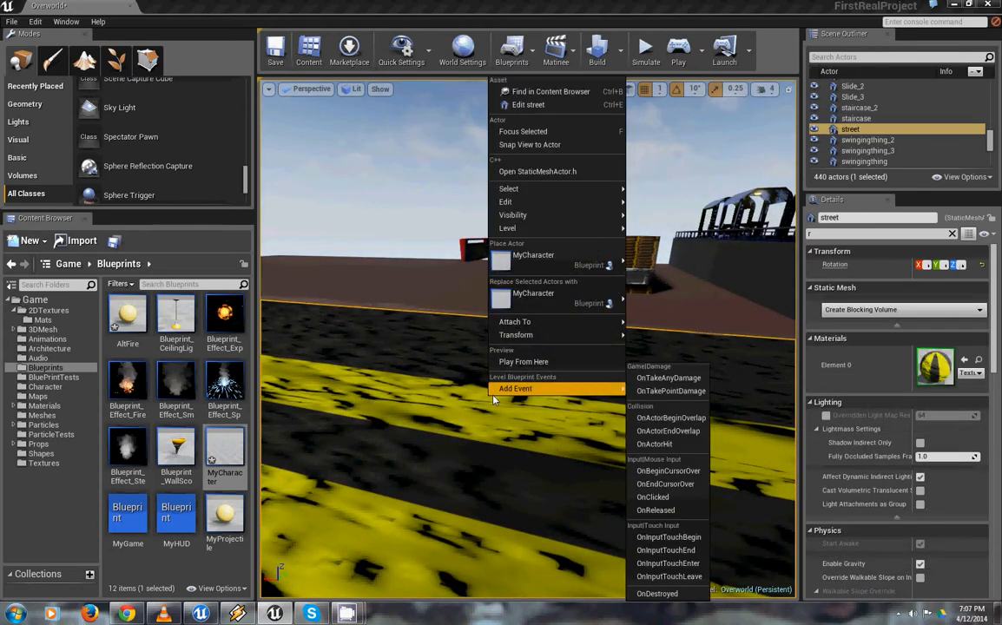
left_click(529, 363)
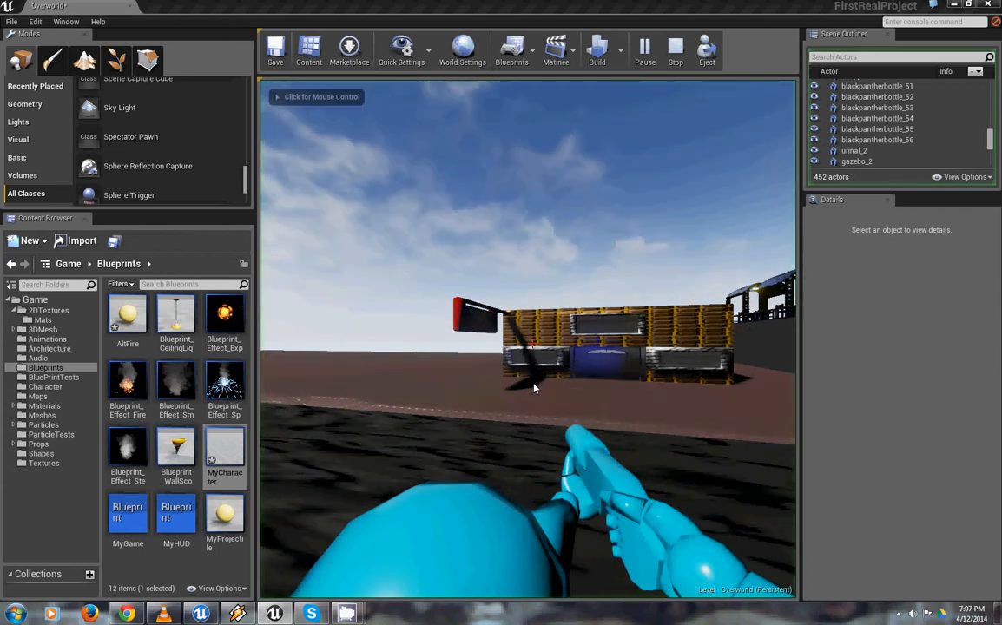
left_click(536, 387)
key("w")
key("w")
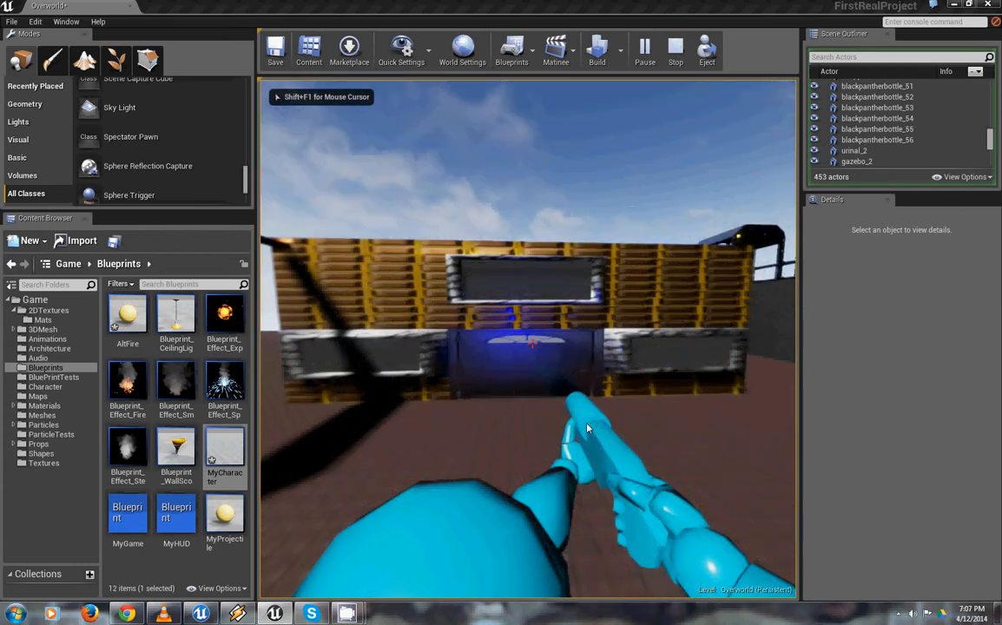
key("w")
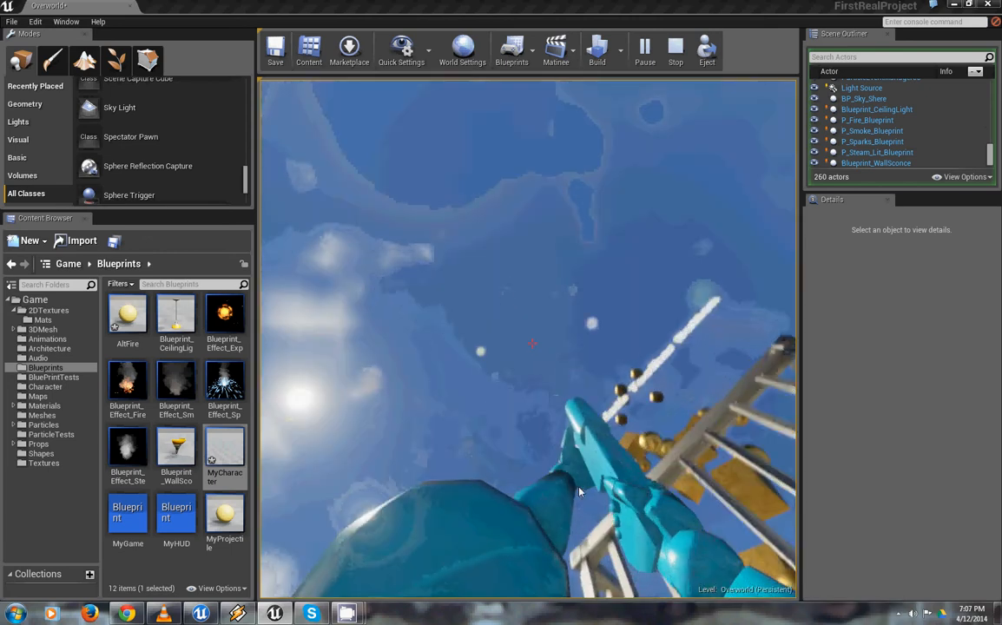
Walk the character through the loaded StarterMap level past the furnished room and material samples, and end the play session
key("w")
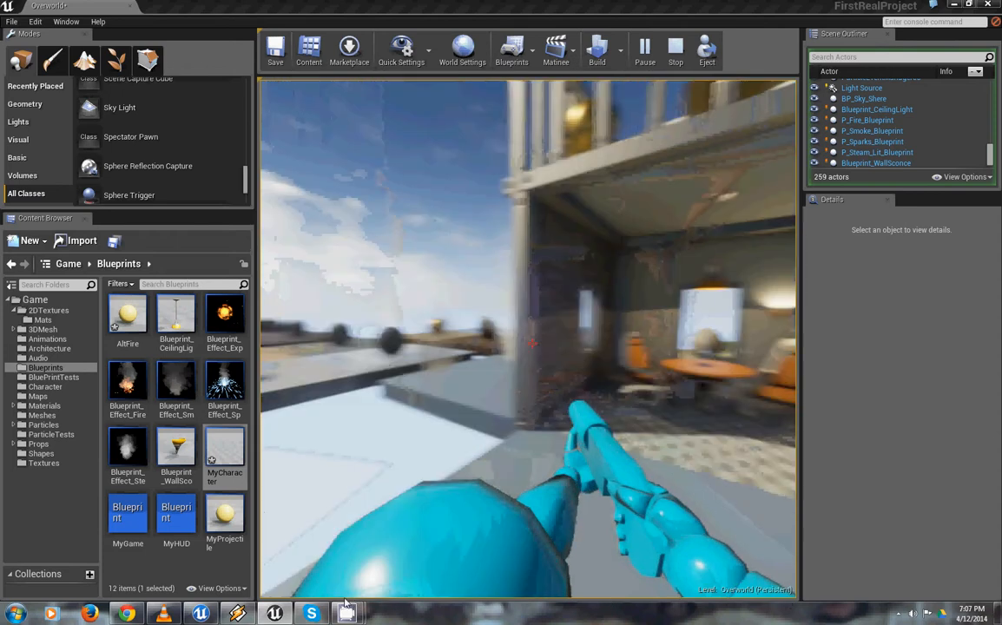
key("w")
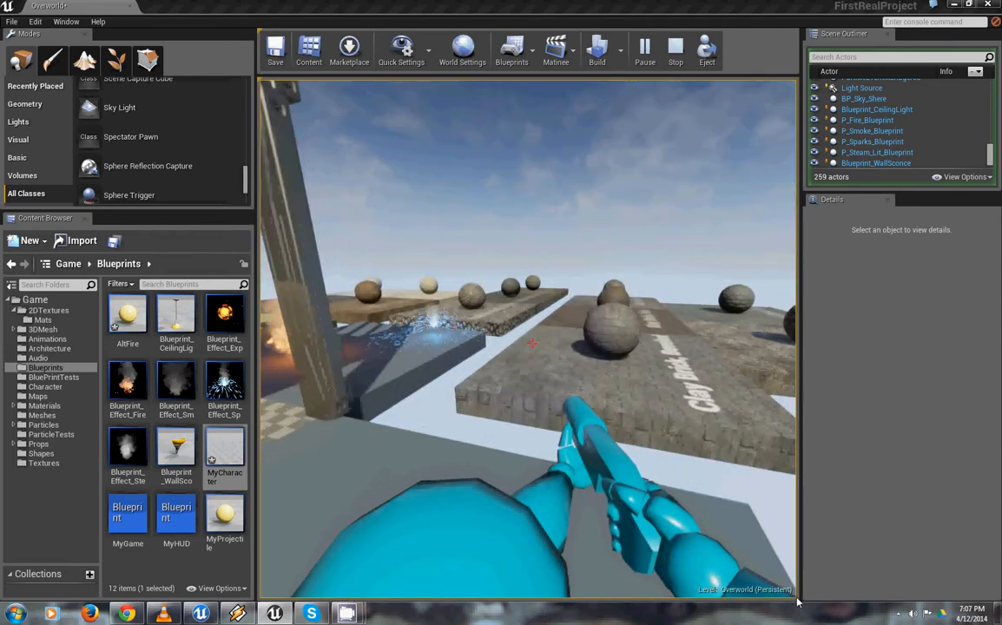
key("w")
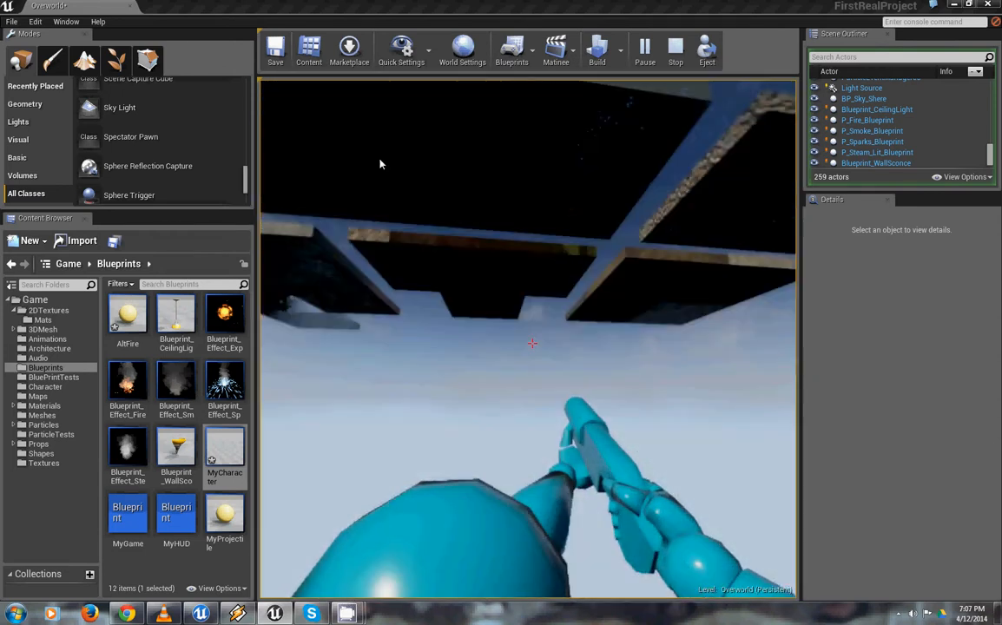
key("Escape")
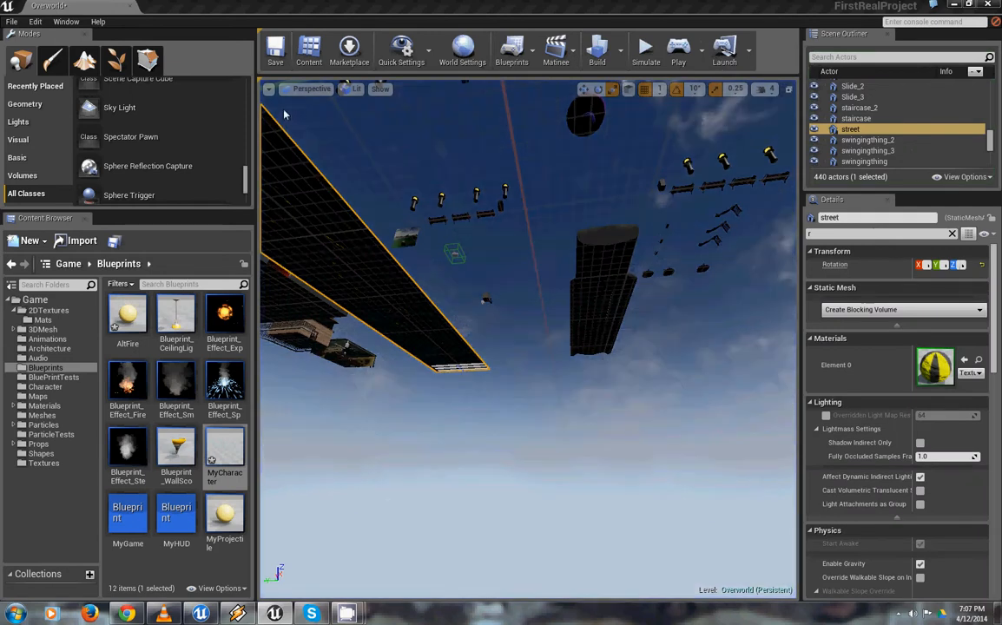
Inspect the plaza's fountain, selecting its cylinder brush, and look over the benches and lampposts beside it
key("w")
right_click_drag(479, 4, 297, 133)
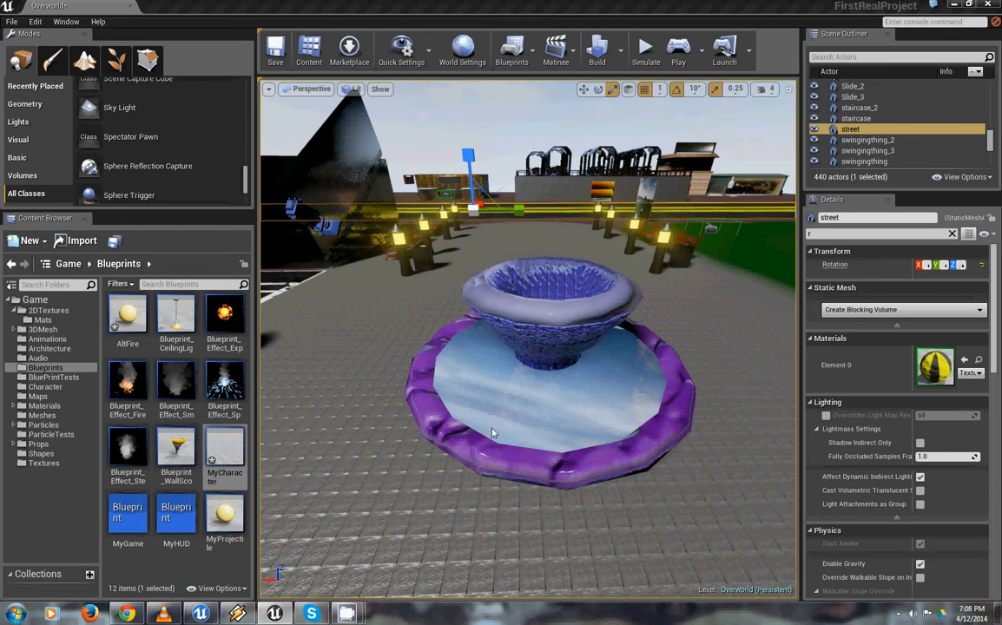
left_click(497, 422)
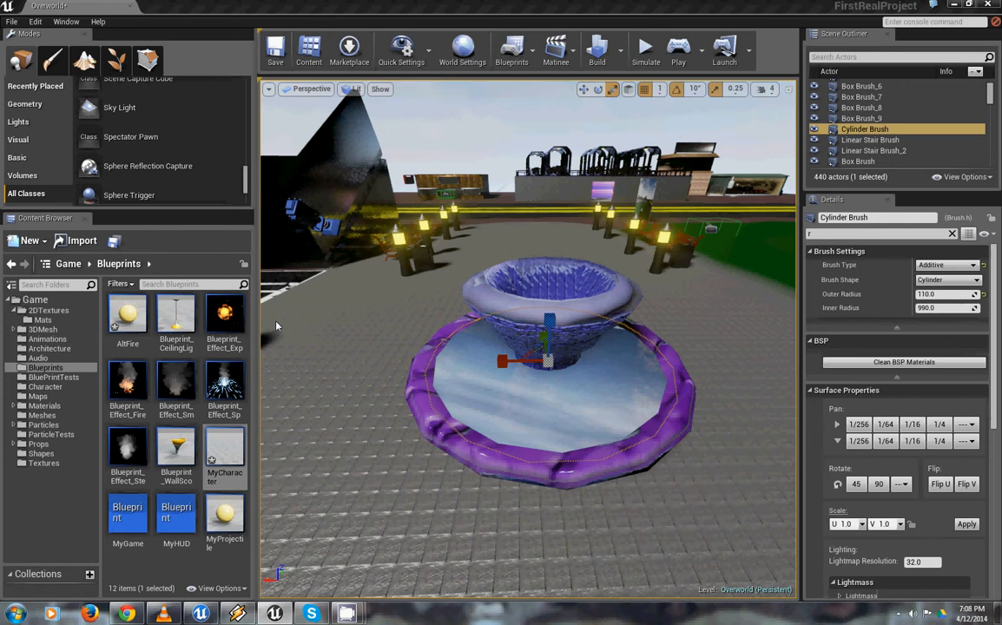
mouse_move(561, 160)
right_mouse_down()
mouse_move(583, 226)
mouse_move(566, 161)
mouse_move(556, 191)
mouse_move(538, 199)
right_mouse_up()
right_click_drag(365, 409, 390, 354)
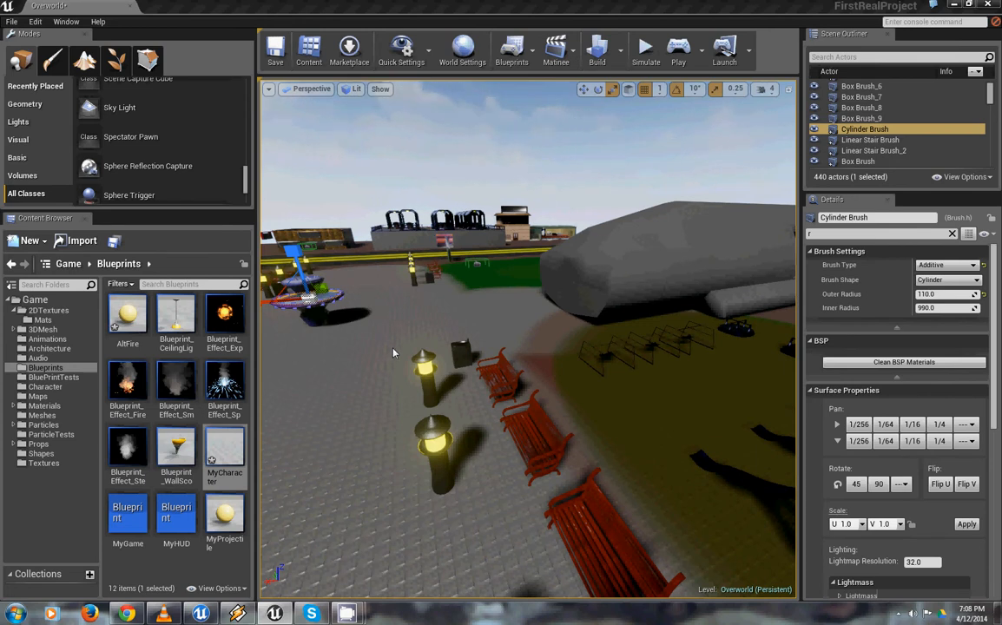
Select the hovertrain mesh by the grass and inspect it from around the plaza
left_click(563, 250)
left_click_drag(789, 252, 594, 231)
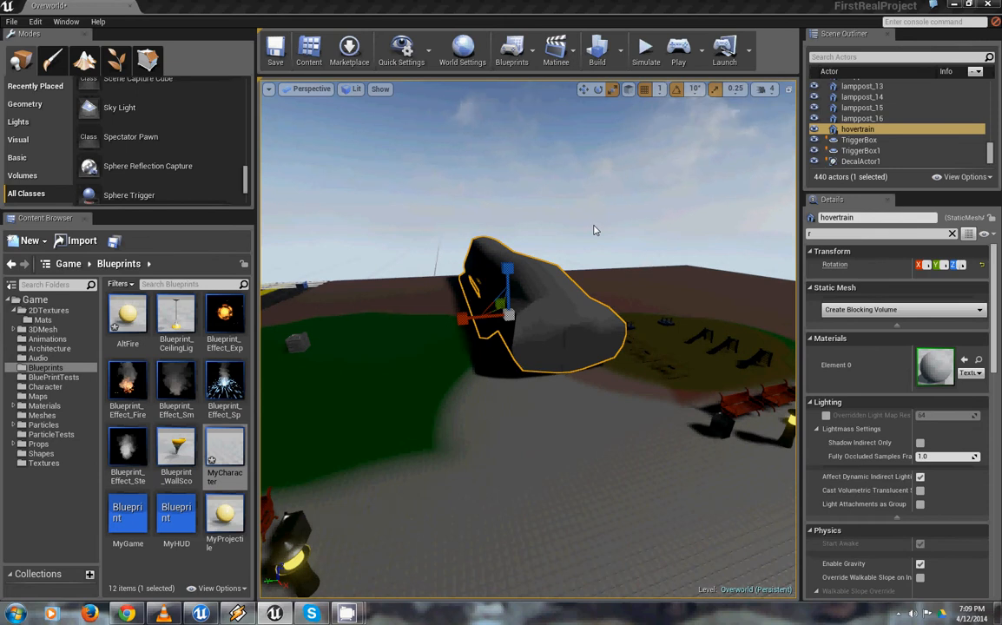
left_click_drag(662, 300, 483, 246)
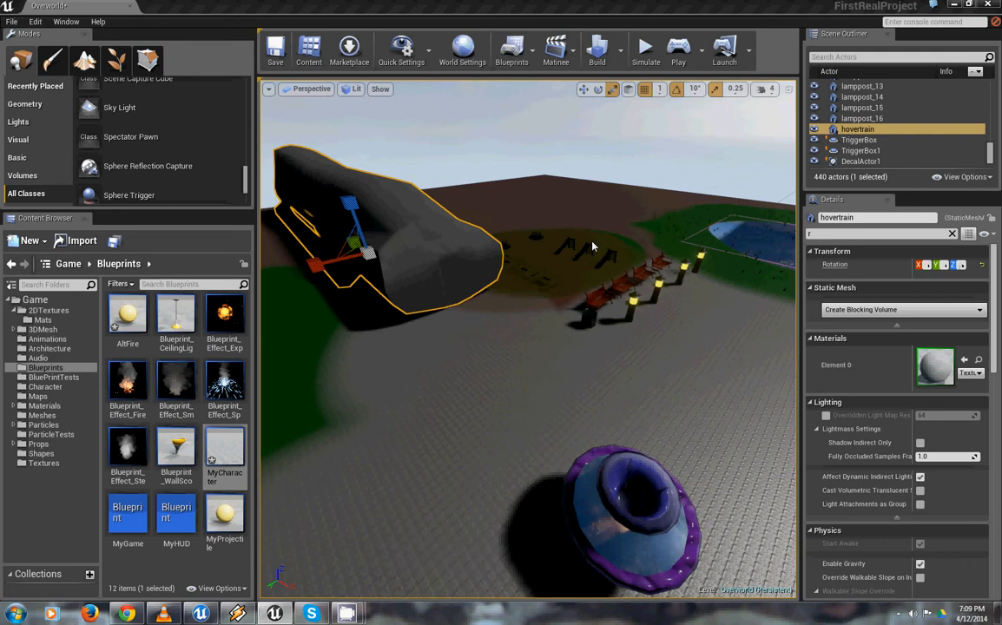
right_click_drag(403, 359, 518, 283)
Select the staircase beside the basketball court and open its stairs material to view the whole node graph
left_click(591, 364)
right_click_drag(592, 364, 469, 297)
double_click(936, 368)
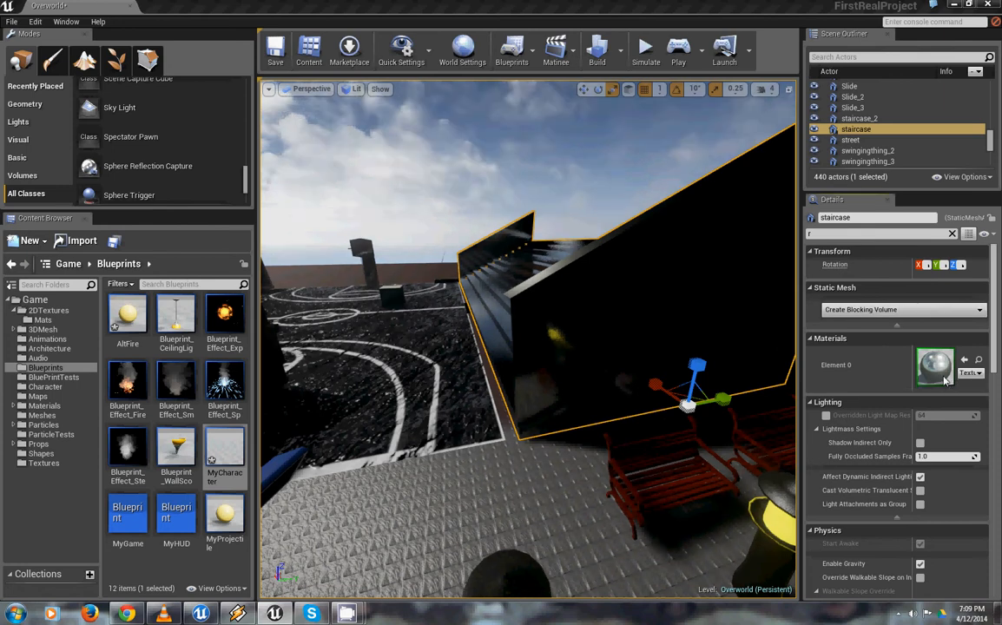
scroll(484, 361, "down", 2)
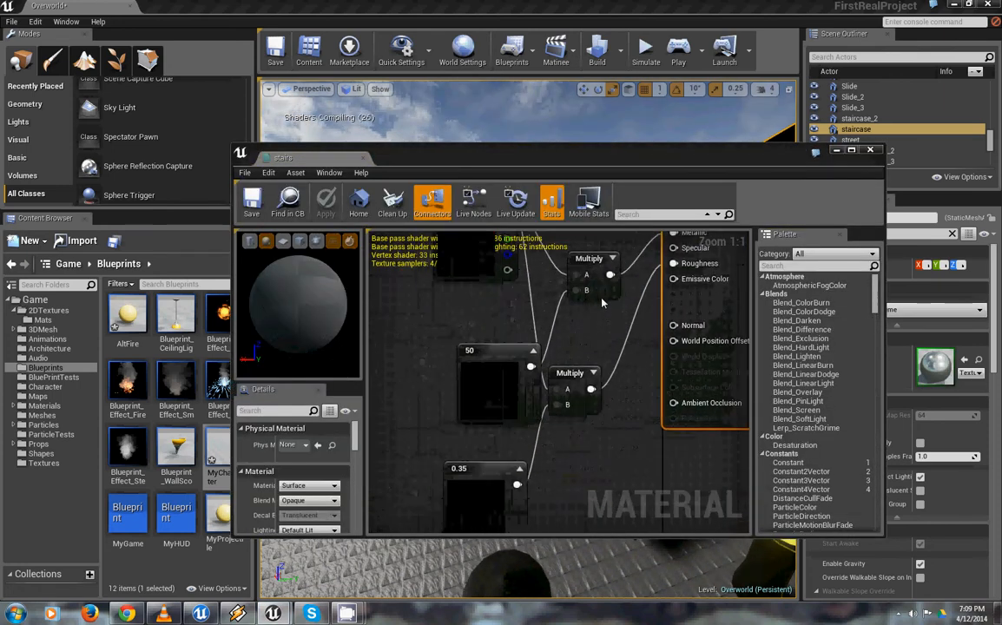
right_click_drag(543, 371, 568, 355)
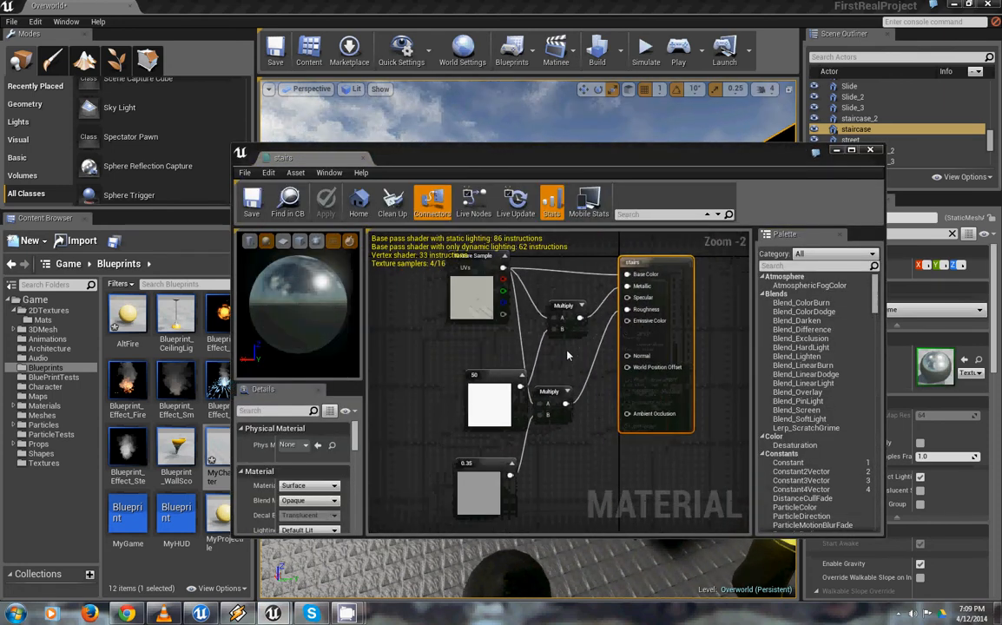
Reposition the 50 constant and Texture Sample nodes in the stairs material graph
left_click_drag(500, 392, 465, 380)
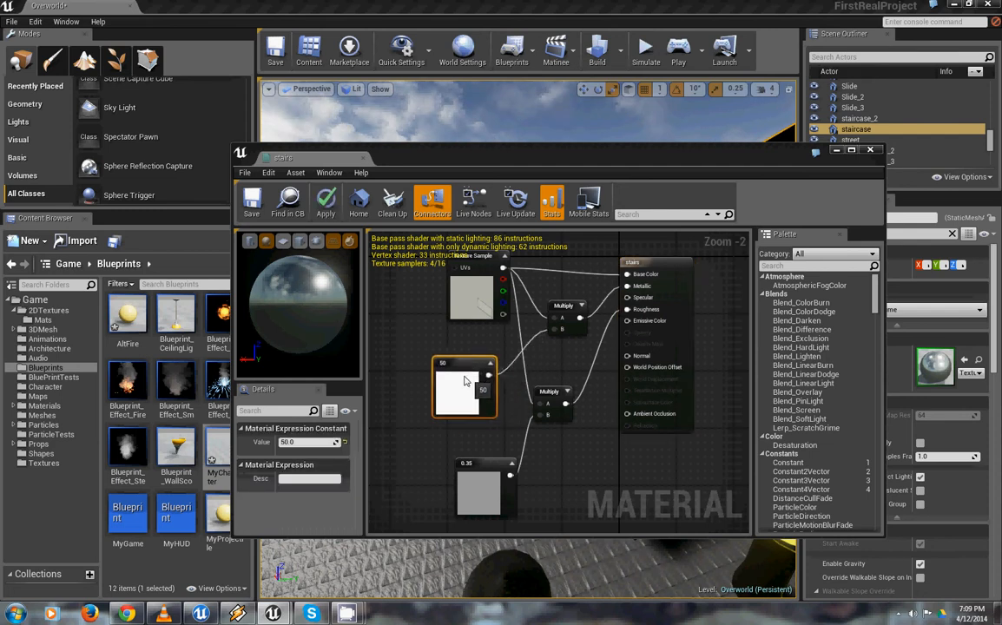
right_click_drag(564, 367, 576, 382)
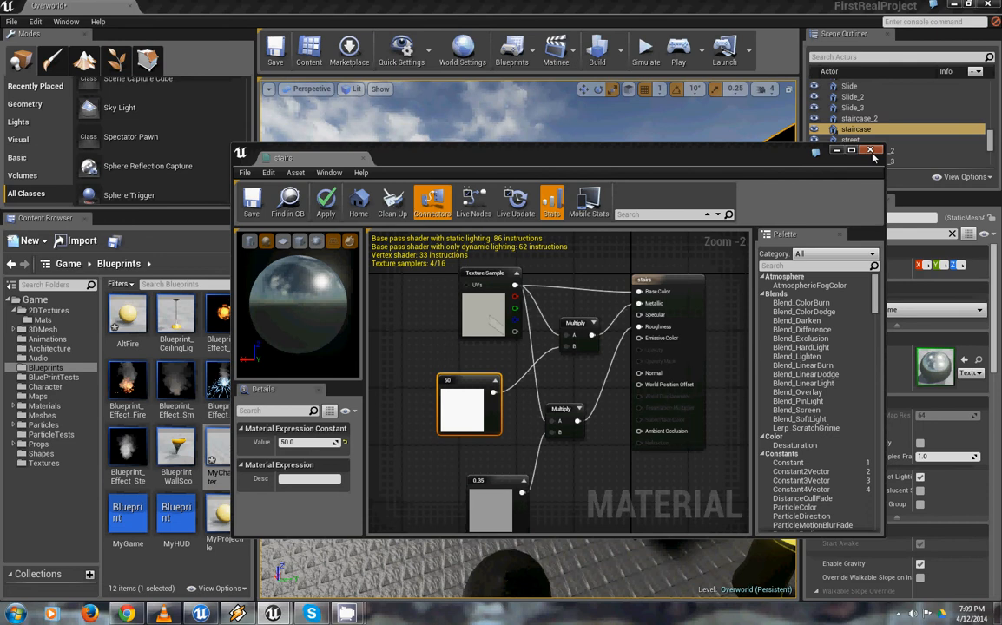
left_click_drag(488, 315, 700, 319)
right_click_drag(714, 318, 509, 372)
left_click_drag(508, 372, 571, 365)
right_click_drag(570, 364, 430, 367)
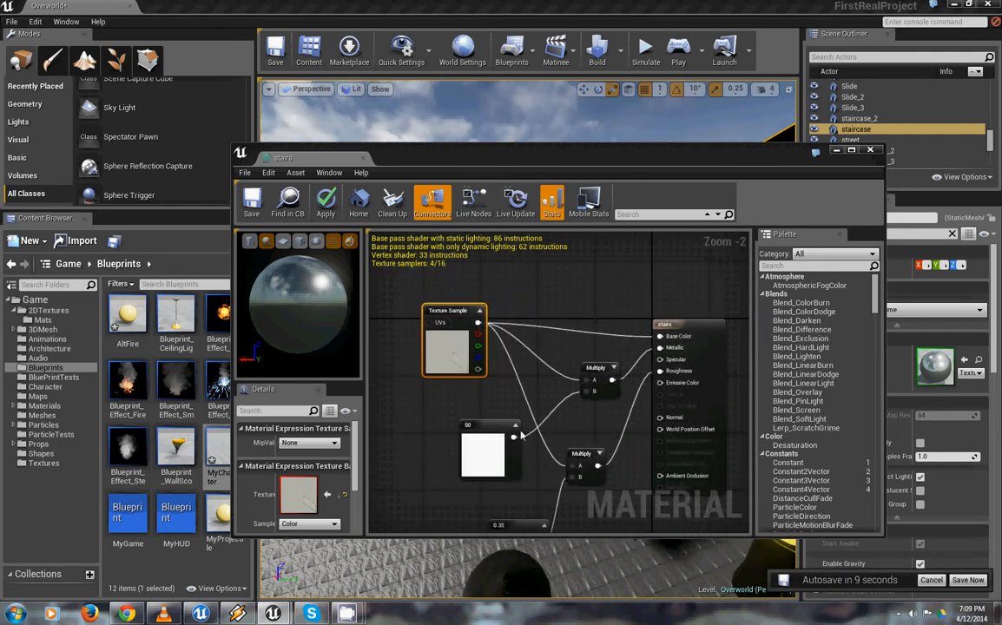
Inspect the 0.35 constant and upper Multiply nodes and the preview sphere, and close the stairs material without applying changes
left_click(492, 444)
right_click_drag(491, 445, 462, 375)
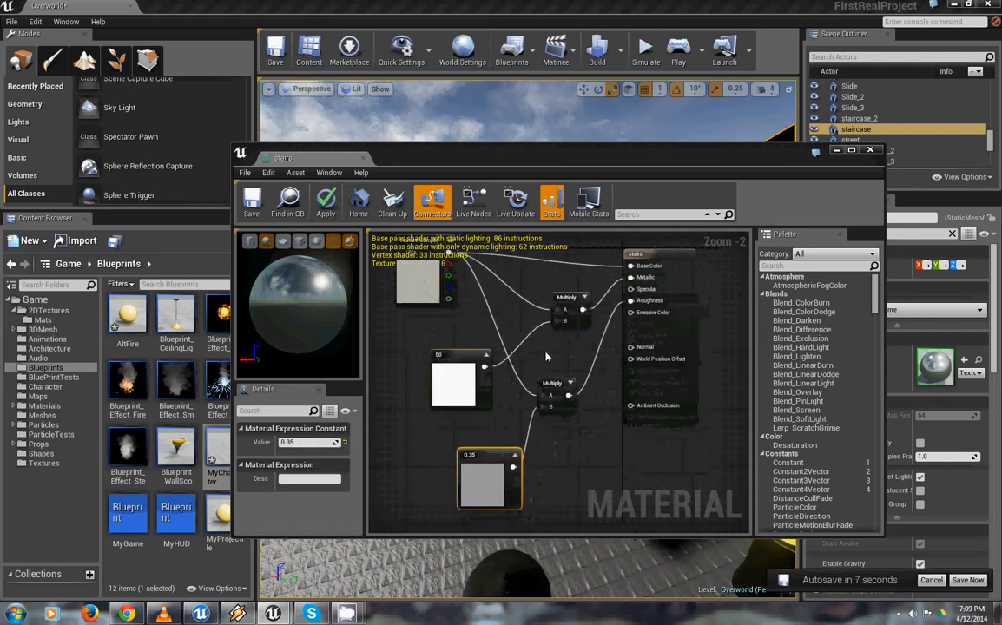
left_click(566, 307)
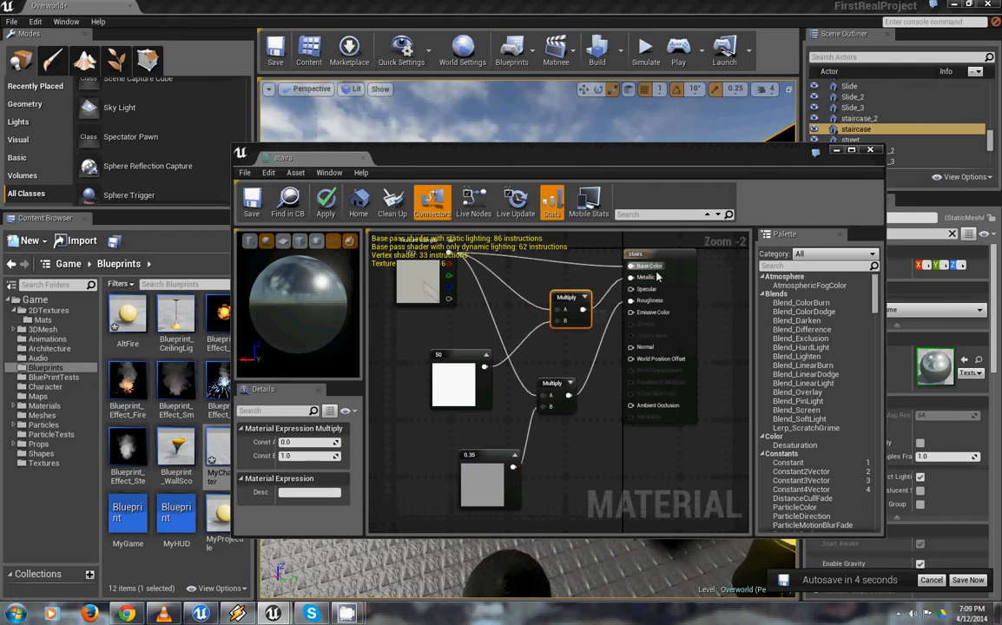
left_click(483, 461)
left_click_drag(294, 292, 170, 363)
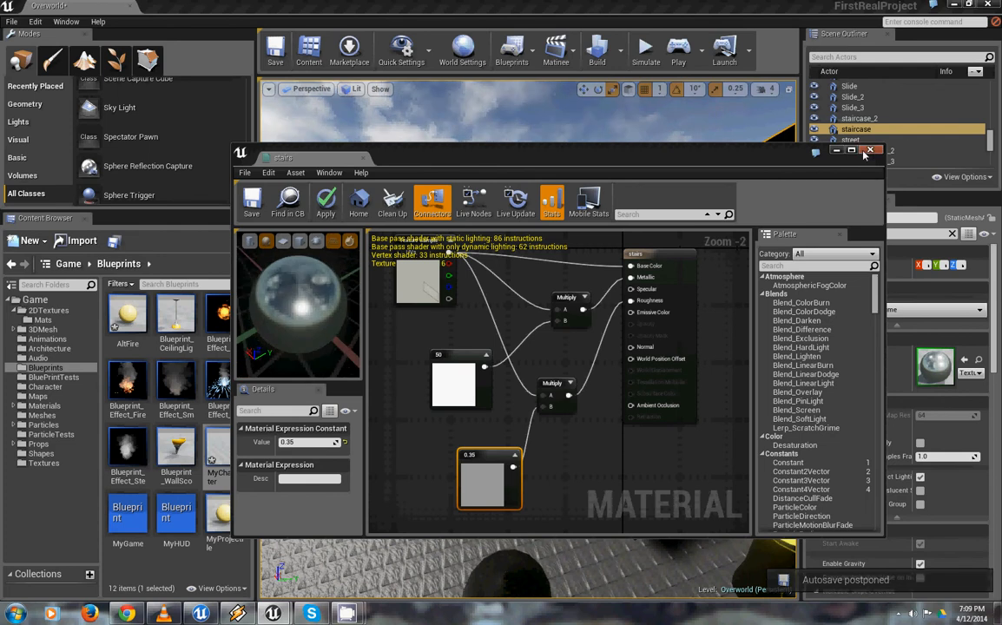
left_click(870, 150)
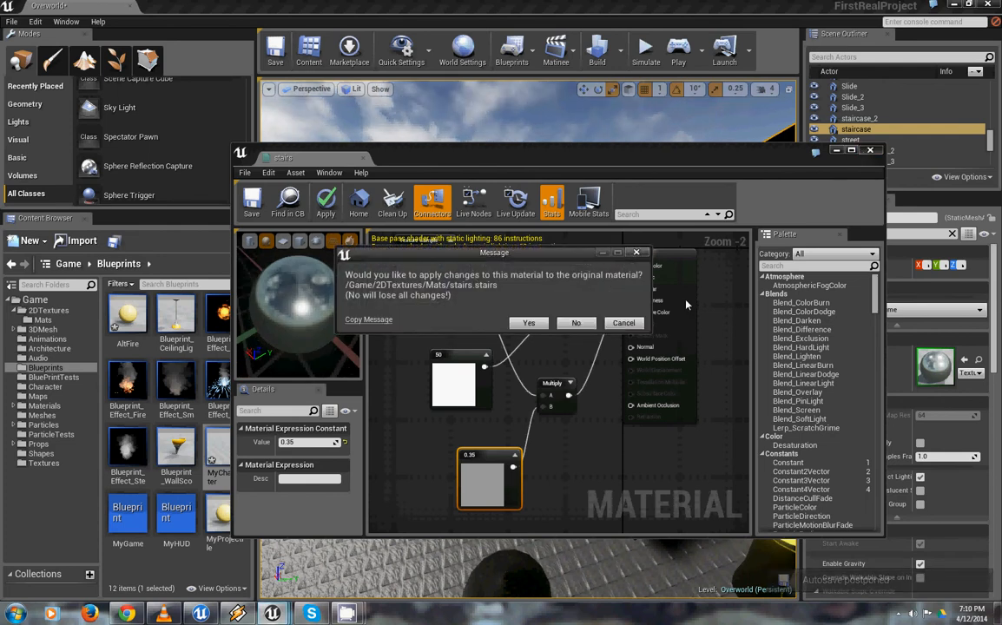
left_click(581, 324)
Play the level, look around the basketball court with the character, and end the play session
right_click_drag(536, 344, 579, 274)
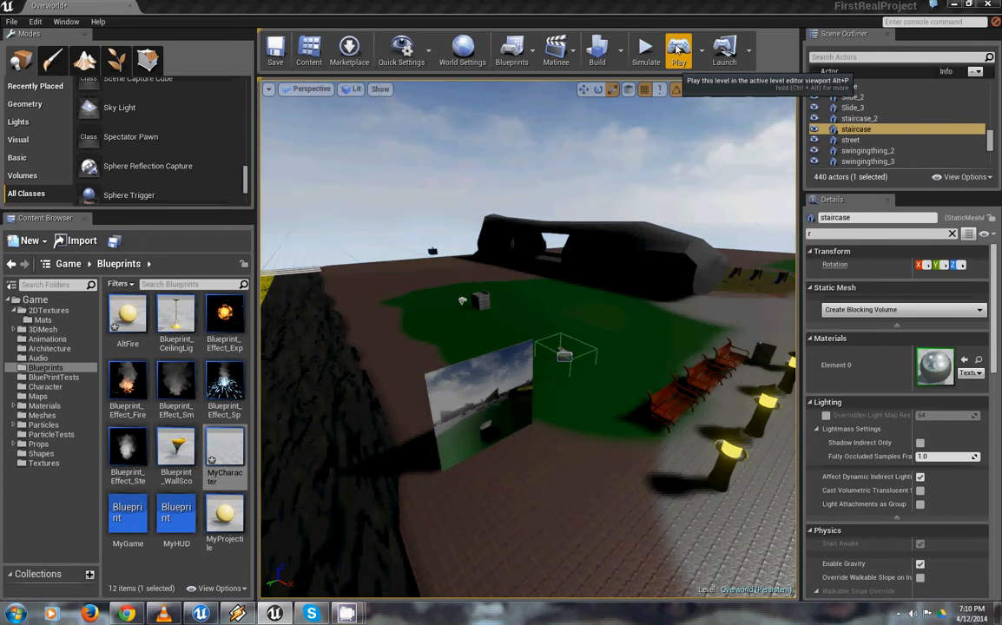
left_click(679, 50)
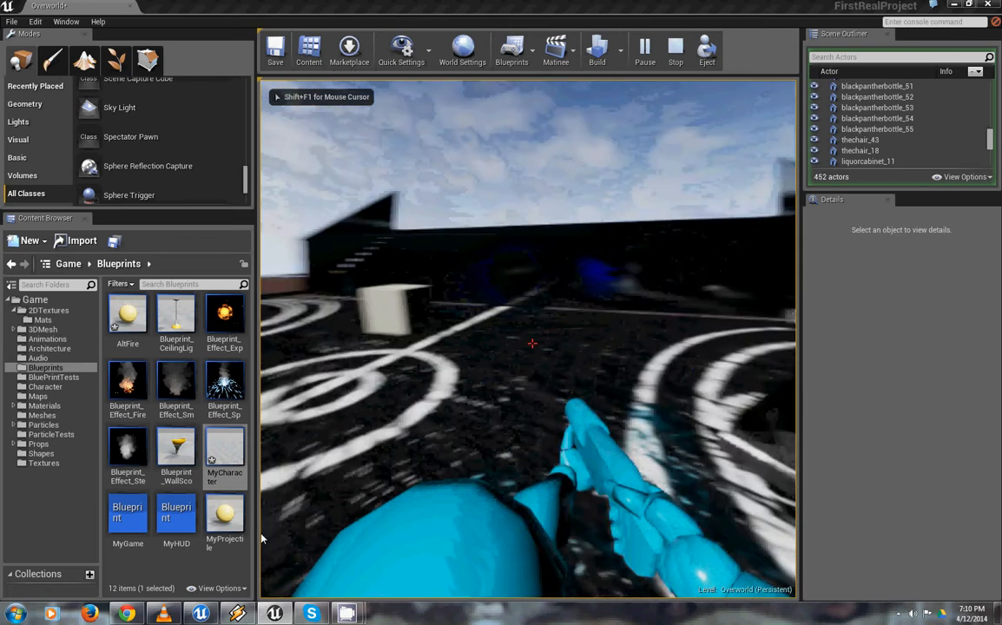
left_click(263, 523)
left_click(264, 522)
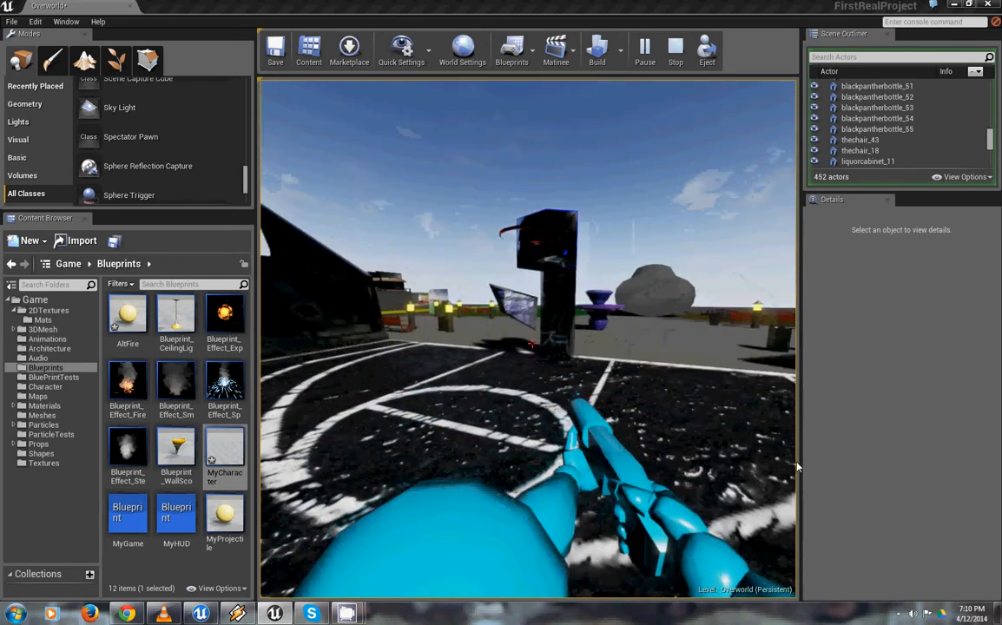
key("Escape")
Select the Explode actor beside the stove on the grass and inspect its surroundings
right_click_drag(858, 462, 859, 447)
right_click_drag(494, 395, 435, 534)
key("w")
key("w")
key("w")
left_click(446, 459)
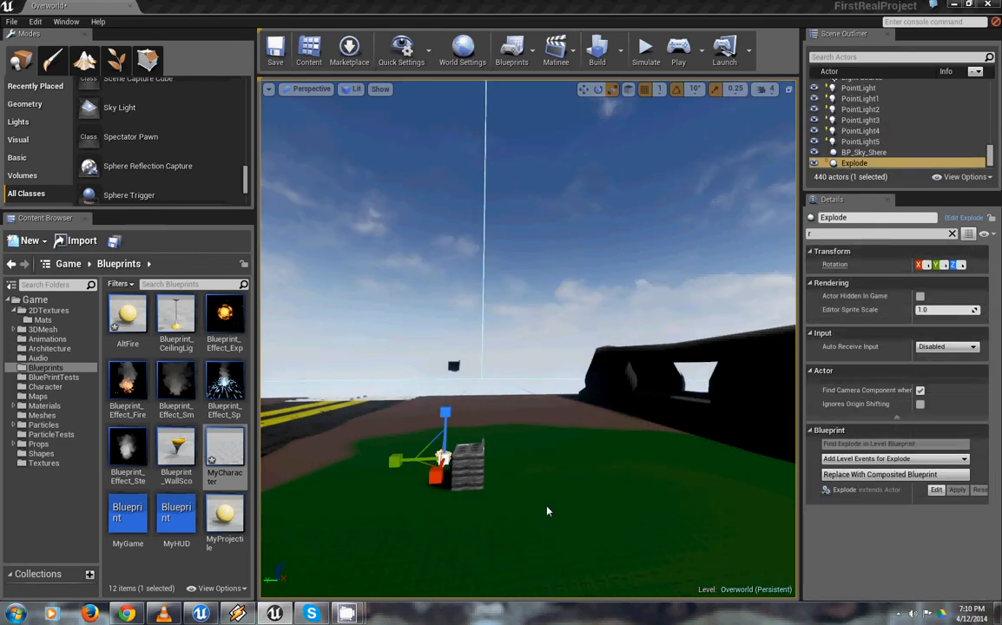
mouse_move(575, 498)
right_mouse_down()
mouse_move(504, 545)
mouse_move(535, 474)
mouse_move(569, 499)
right_mouse_up()
key("s")
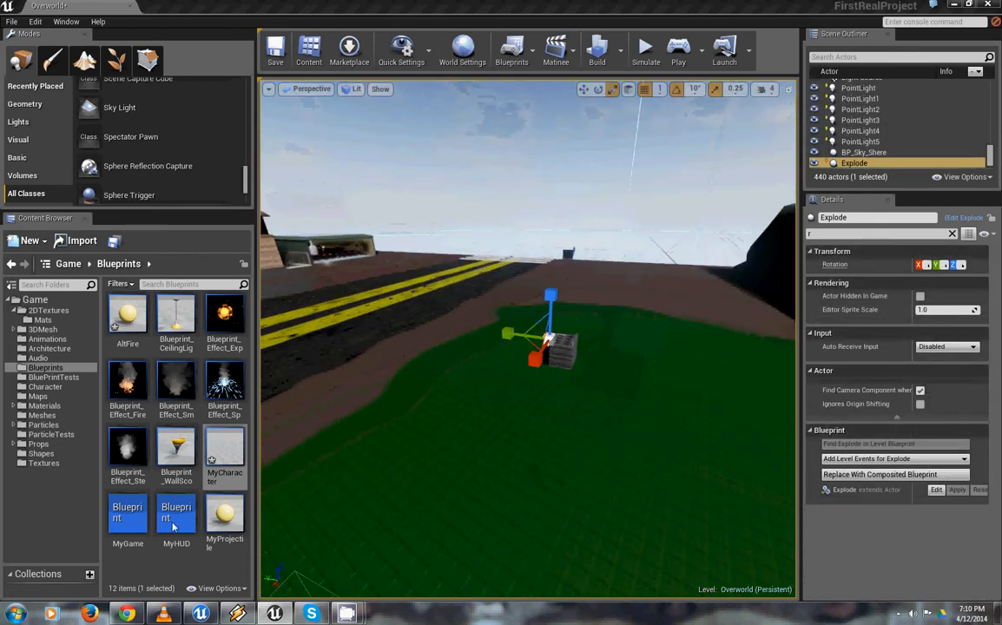
Open the Explode blueprint from the BluePrintTests folder and examine its Delay and Sequence nodes
left_click(69, 378)
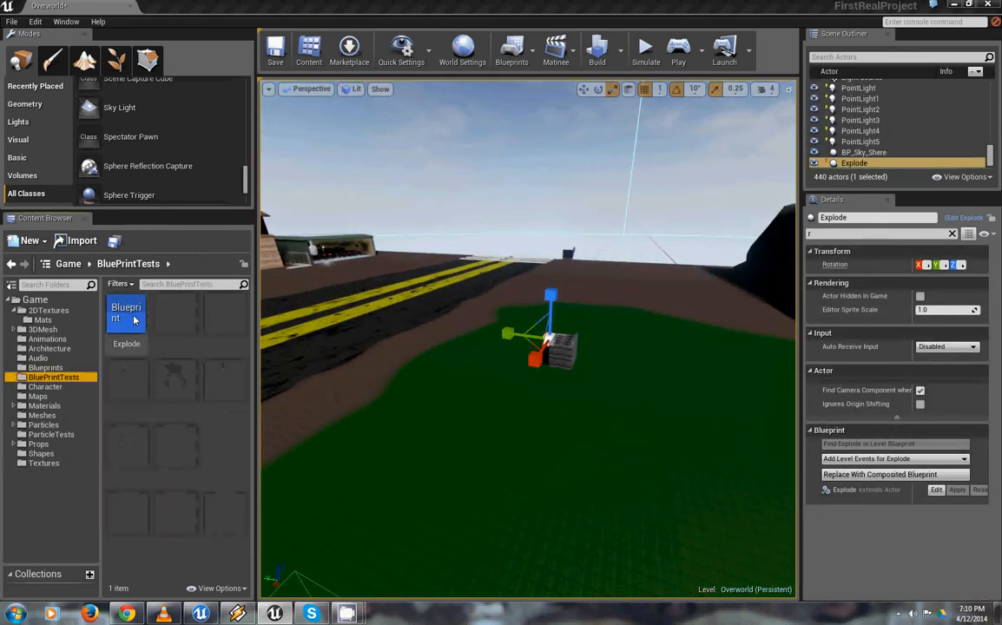
double_click(126, 320)
right_click_drag(598, 325, 549, 320)
left_click(552, 333)
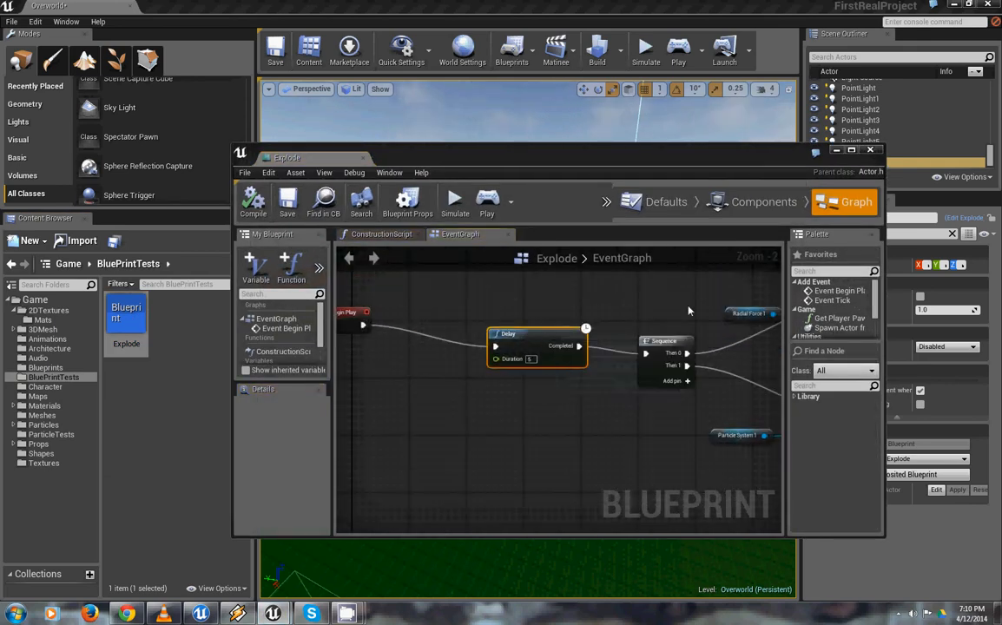
scroll(617, 346, "down", 2)
scroll(617, 346, "up", 3)
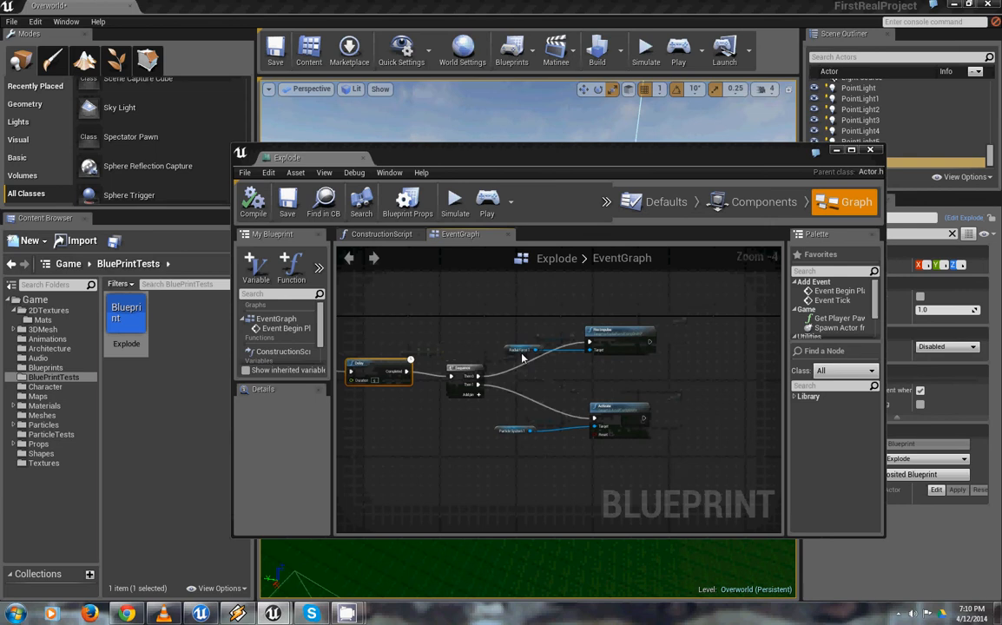
Examine the Radial Force, Fire Impulse, Particle System and Activate nodes and close the Explode blueprint
left_click(521, 347)
left_click(489, 422)
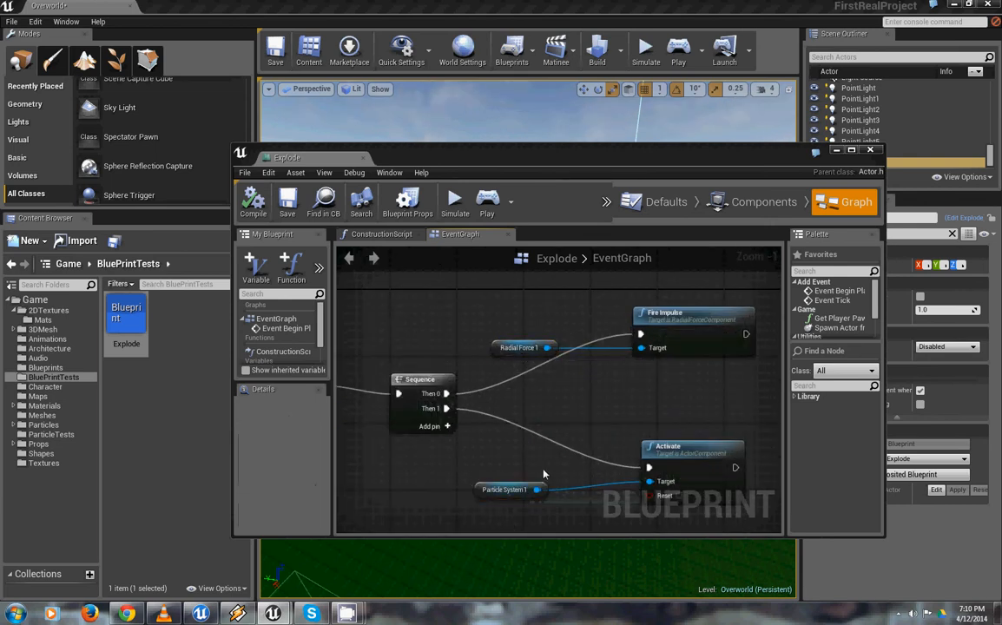
right_click_drag(605, 338, 590, 419)
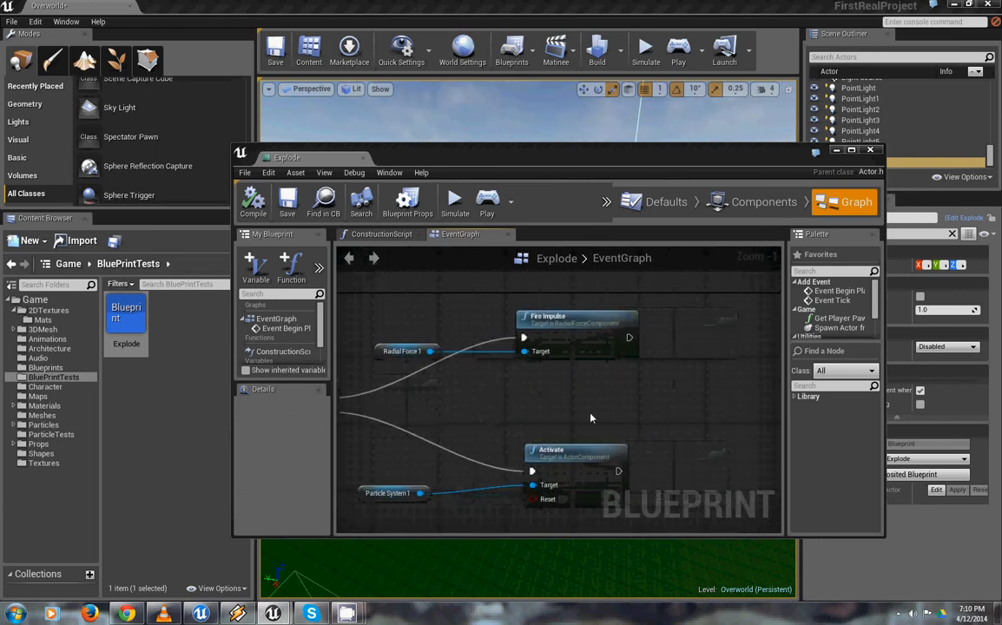
left_click(870, 151)
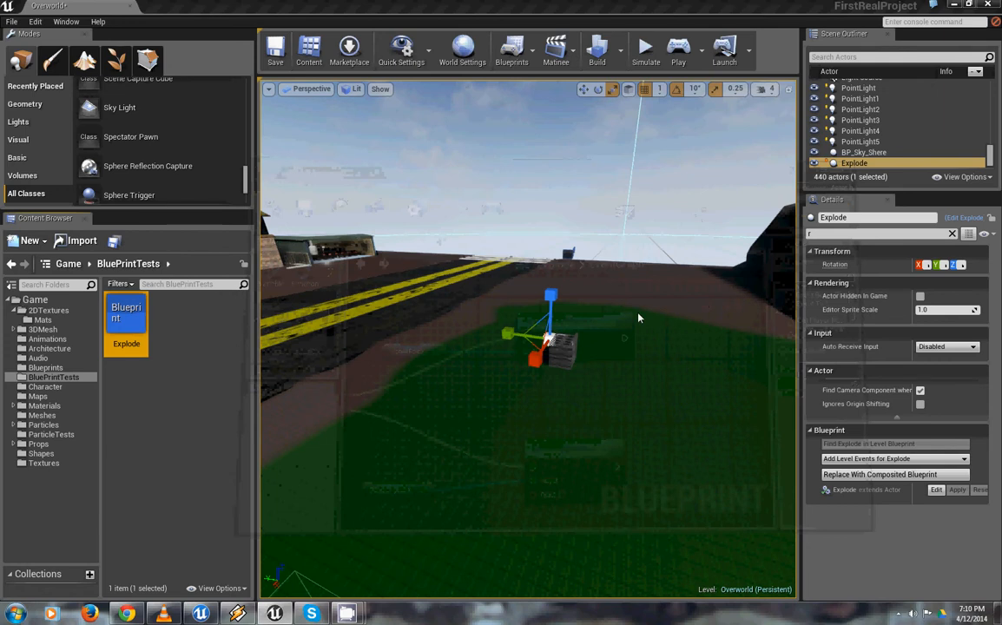
Start a play session from the grass near the stove and test the explosion and the gun there
right_click_drag(692, 387, 575, 371)
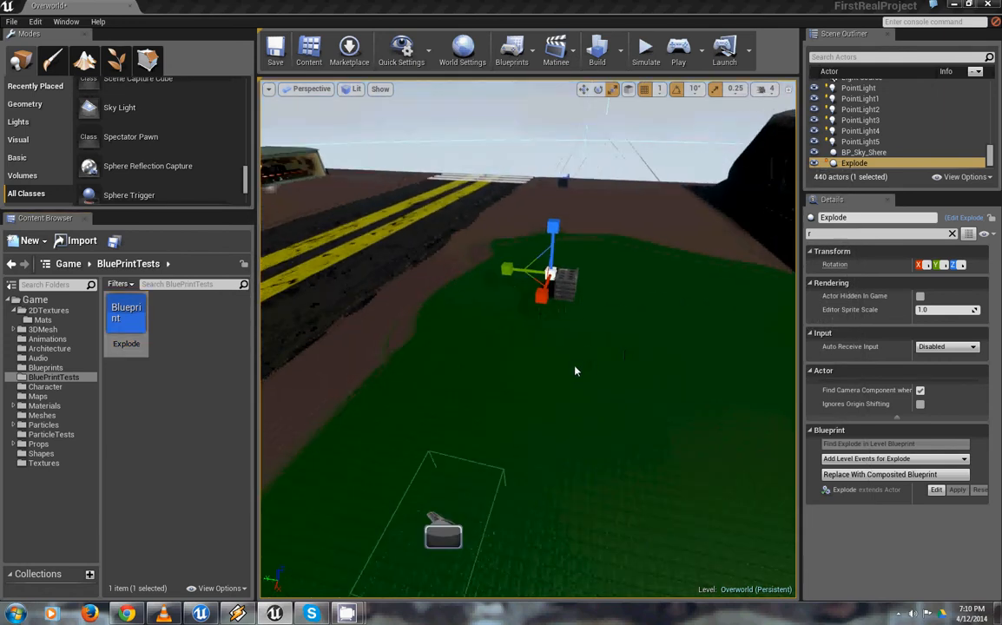
right_click(513, 370)
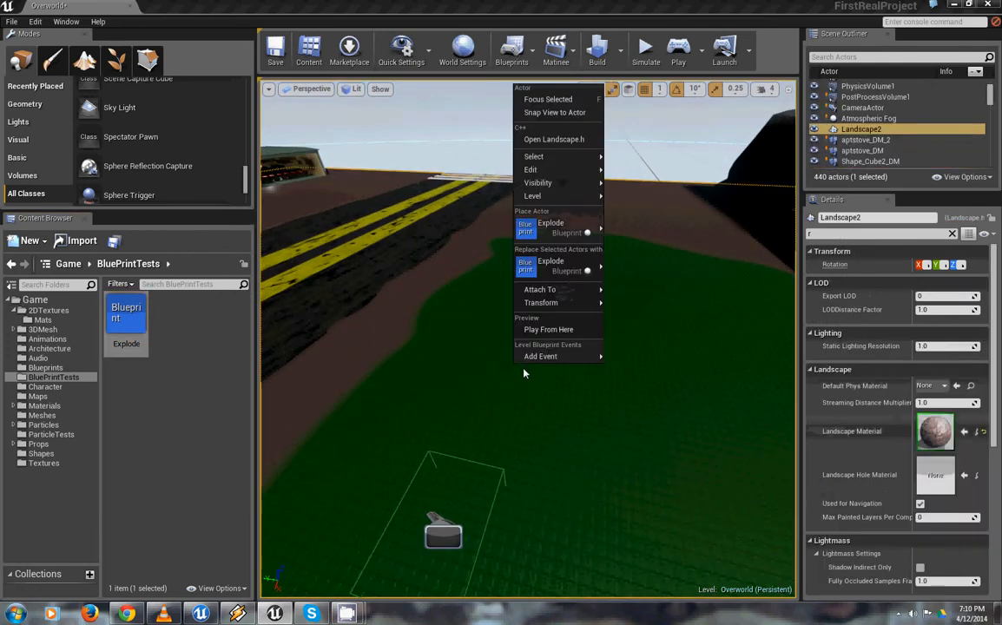
left_click(549, 330)
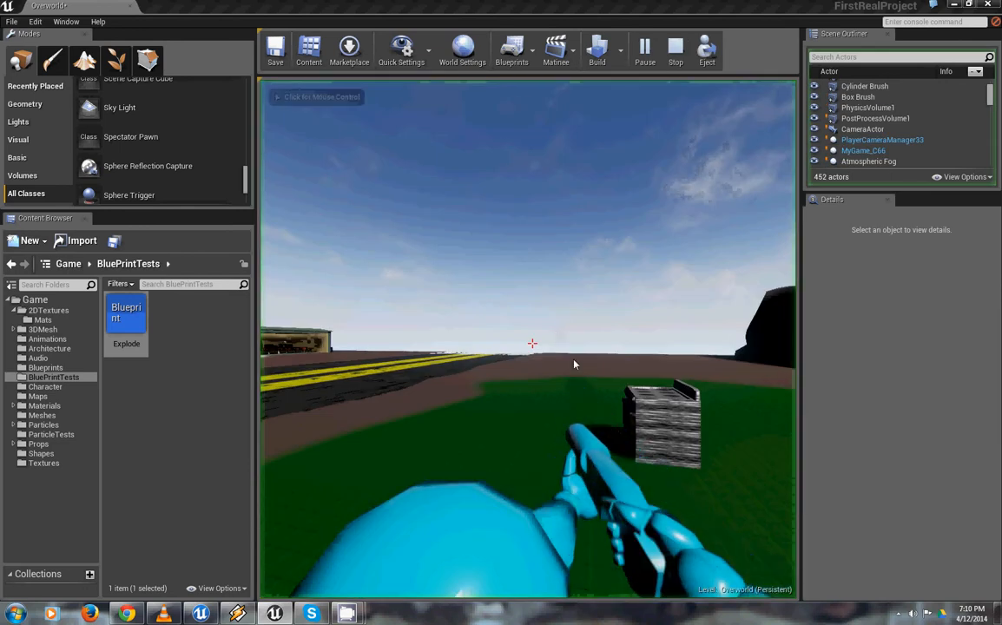
left_click(538, 366)
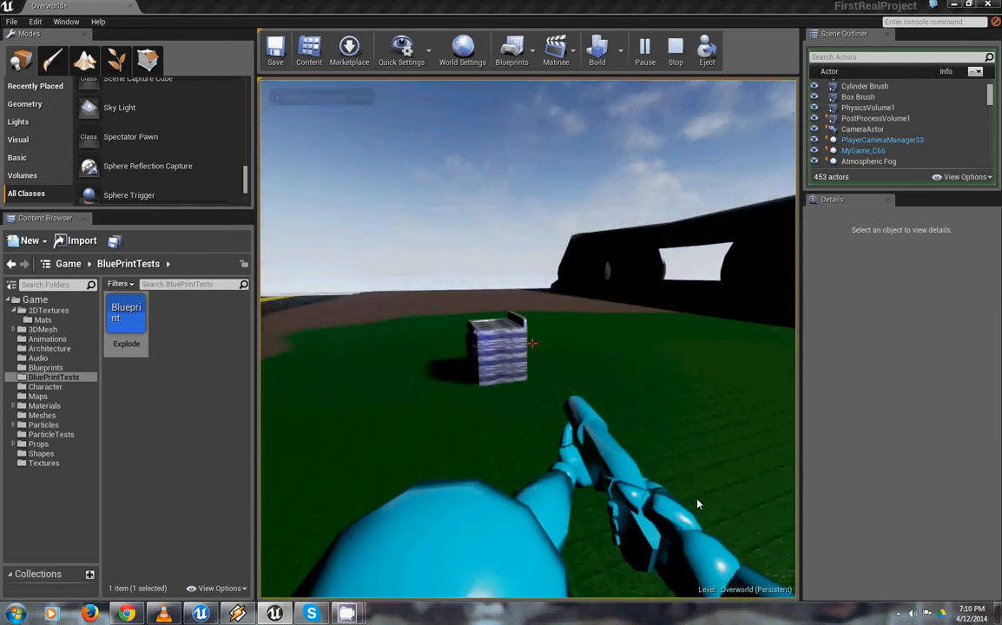
left_click(696, 505)
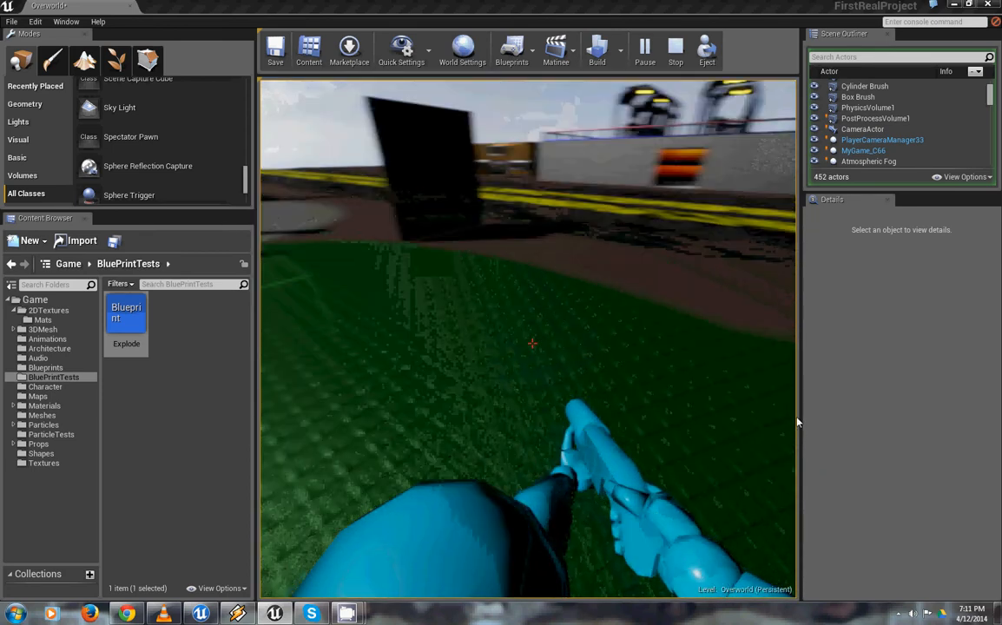
Walk the character past the large screen and the lampposts to view the dark orange-sky effect, and end the play session
key("w")
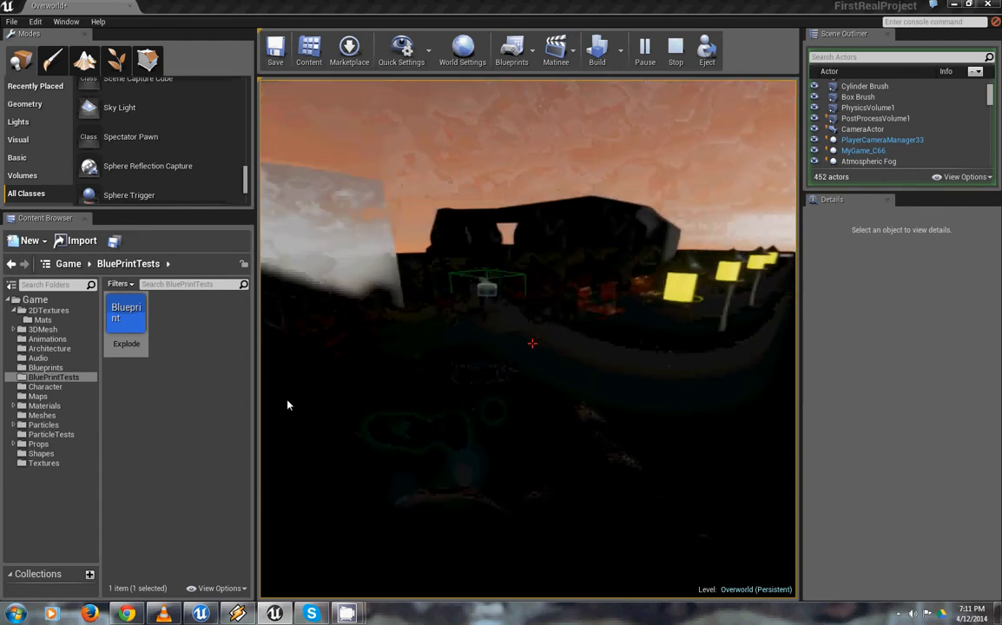
left_click(396, 339)
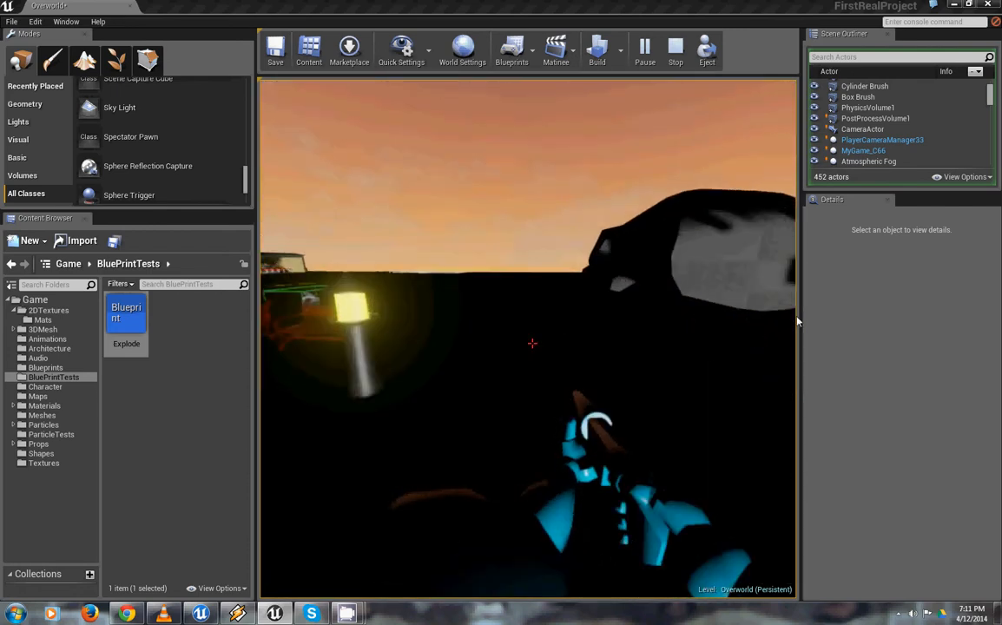
key("Escape")
Select the aptstove_DM destructible mesh on the grass and view it from farther around
right_click_drag(605, 316, 343, 4)
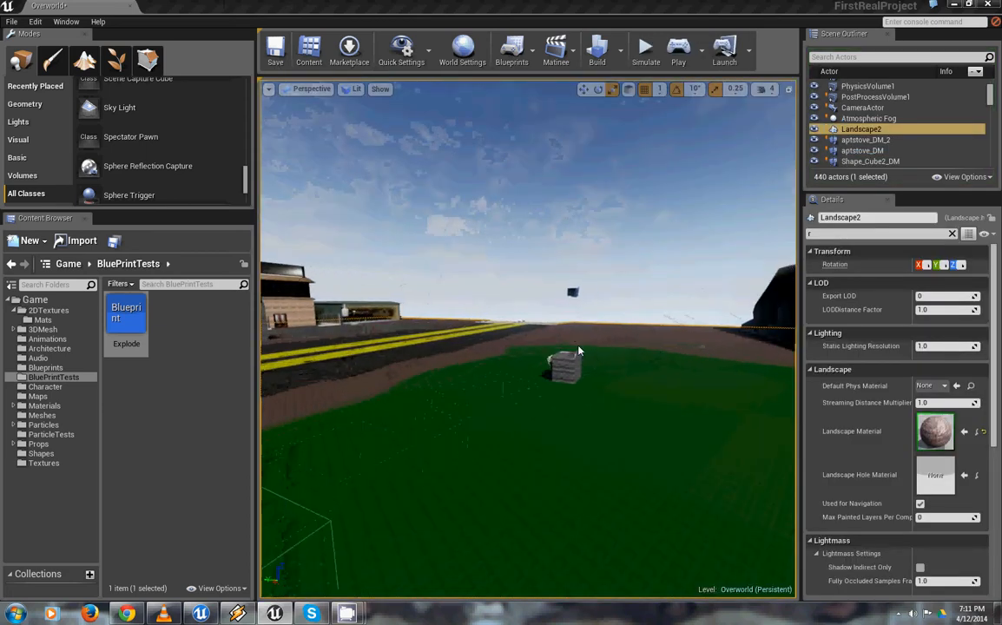
left_click(565, 373)
right_click_drag(599, 458, 671, 425)
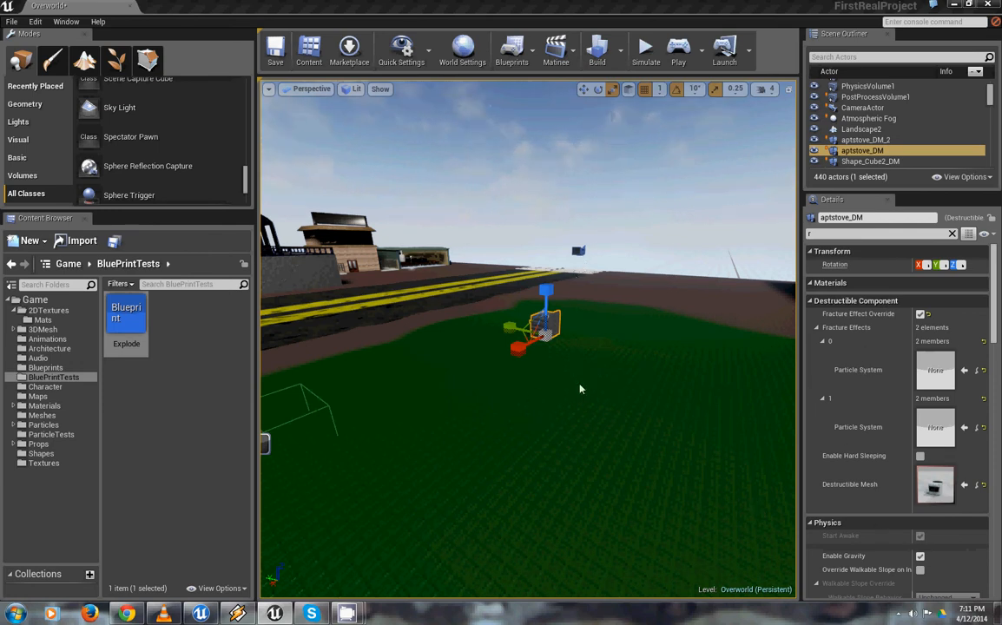
Filter the stove's details for "sim" and enable Simulate Physics and Simulation Generates Hit Events
left_click_drag(507, 480, 643, 507)
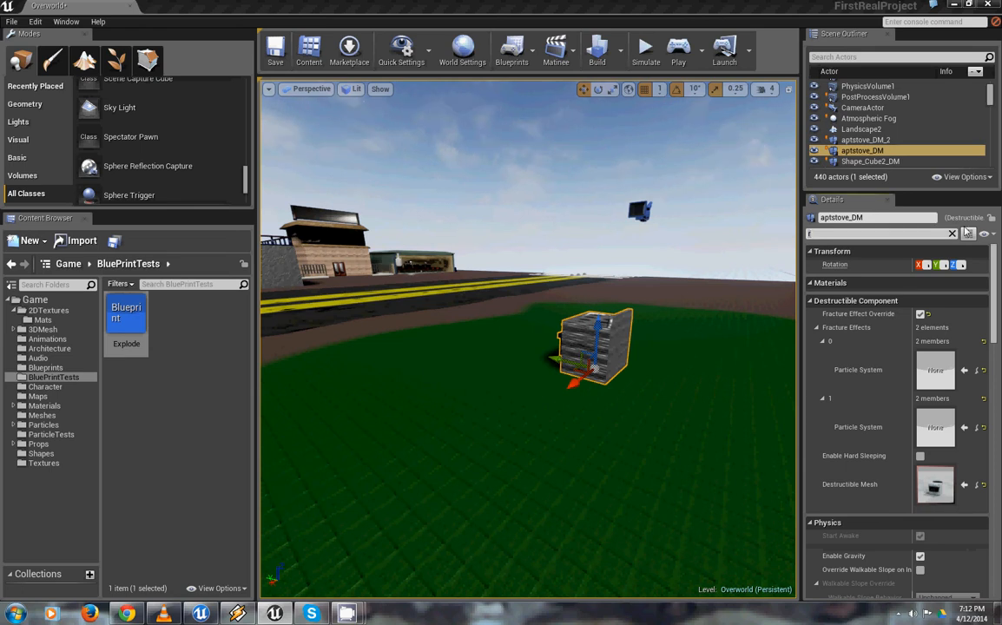
type("sim")
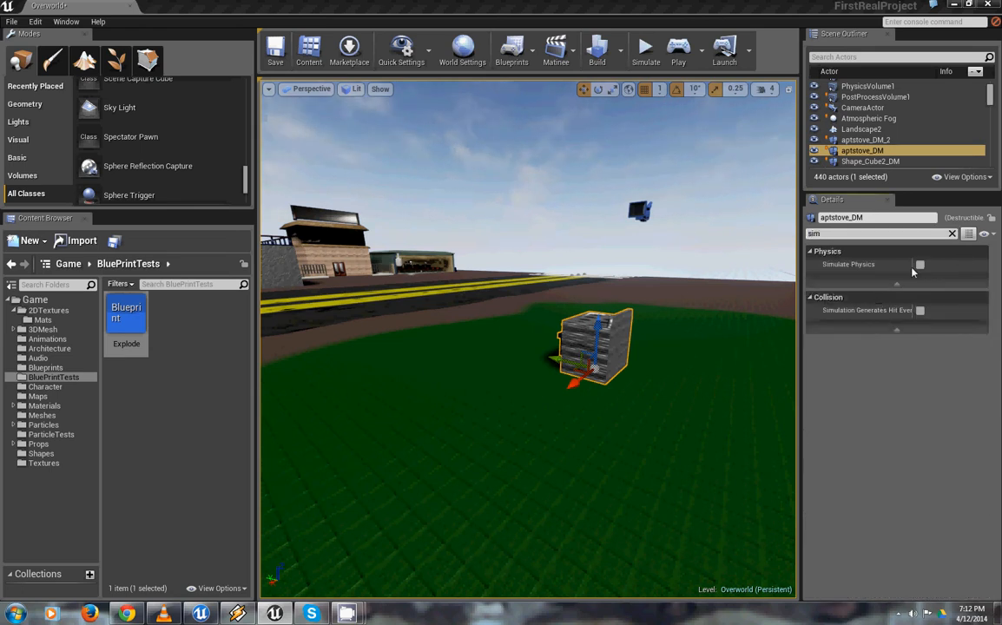
left_click(920, 265)
left_click(920, 310)
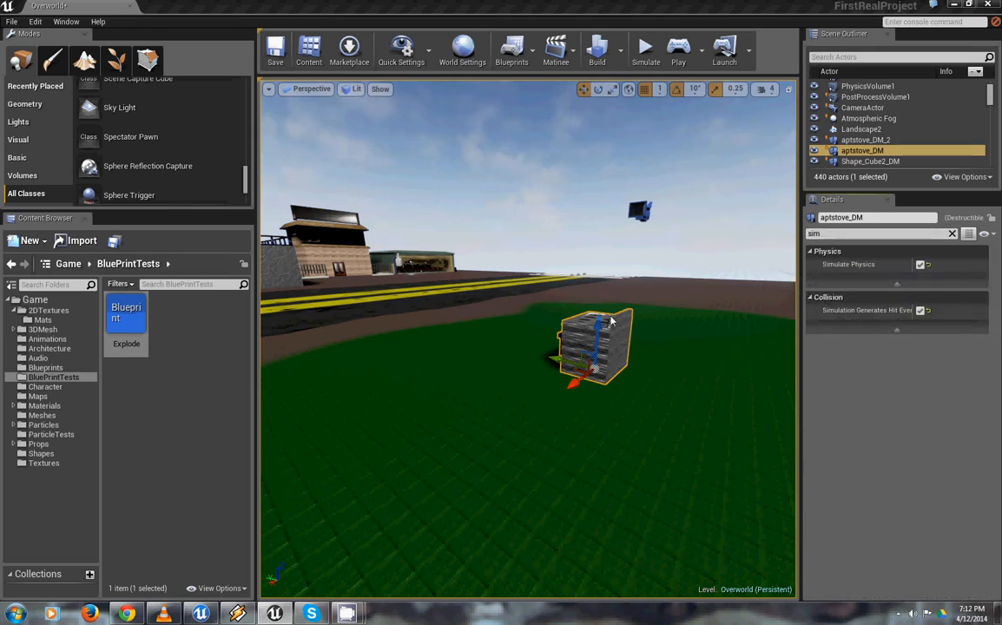
Raise the stove slightly above the grass, run a short play session from the grass, and end it
left_click_drag(596, 338, 599, 295)
right_click(537, 409)
mouse_move(566, 395)
left_click(579, 369)
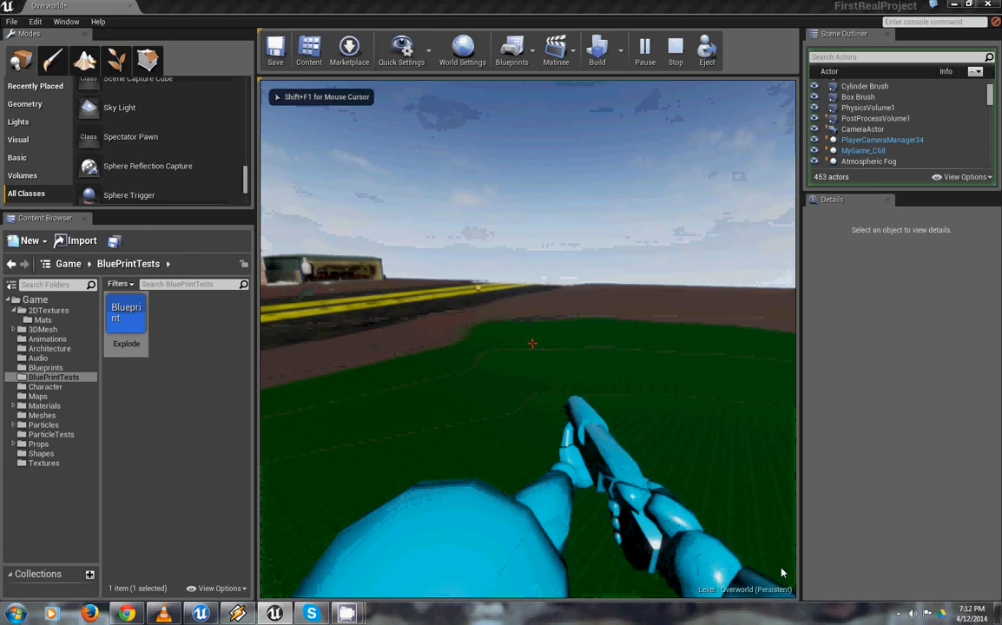
key("Escape")
Select the aptstove_DM mesh from a new viewpoint and lift it high above the grass
right_click_drag(607, 364, 646, 443)
left_click_drag(646, 443, 646, 513)
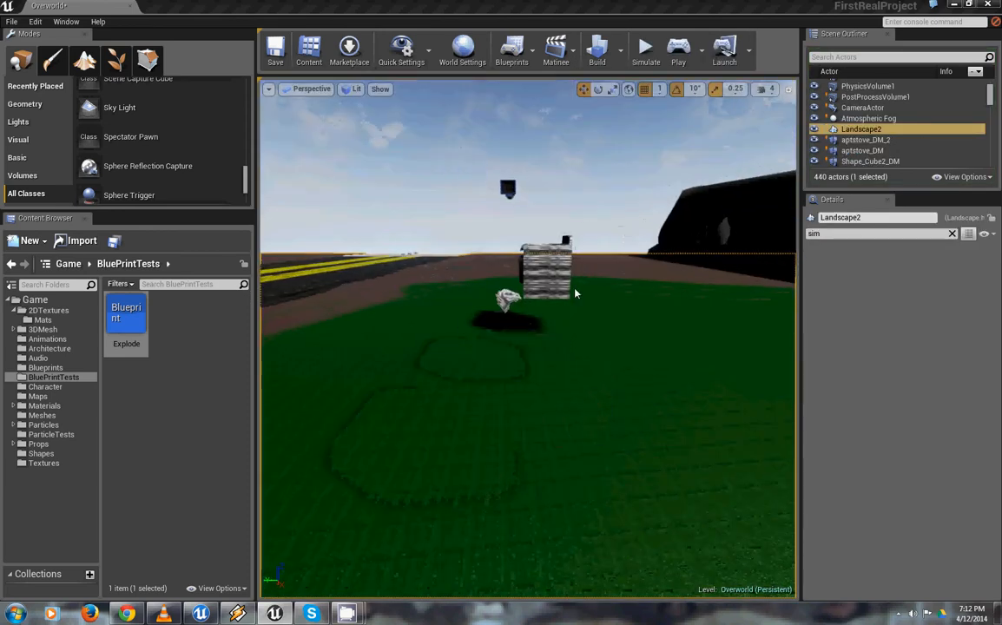
left_click(557, 274)
left_click_drag(549, 163, 538, 28)
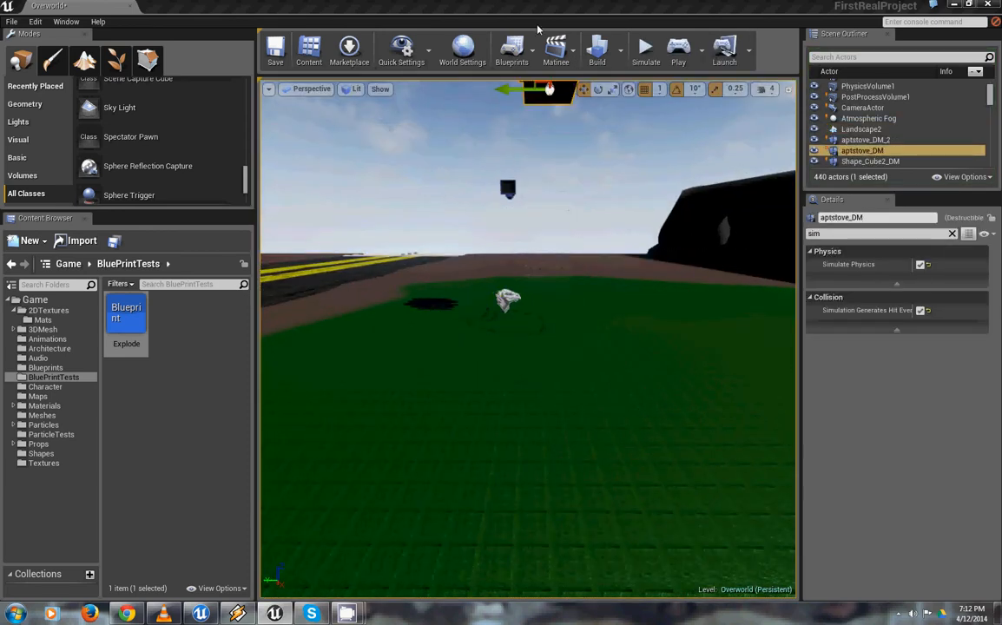
Start a play session from the grass facing the raised stove, test its fall and the gun, and end the session
mouse_move(563, 482)
right_mouse_down()
mouse_move(551, 463)
mouse_move(562, 488)
right_mouse_up()
left_click(557, 462)
right_click(557, 463)
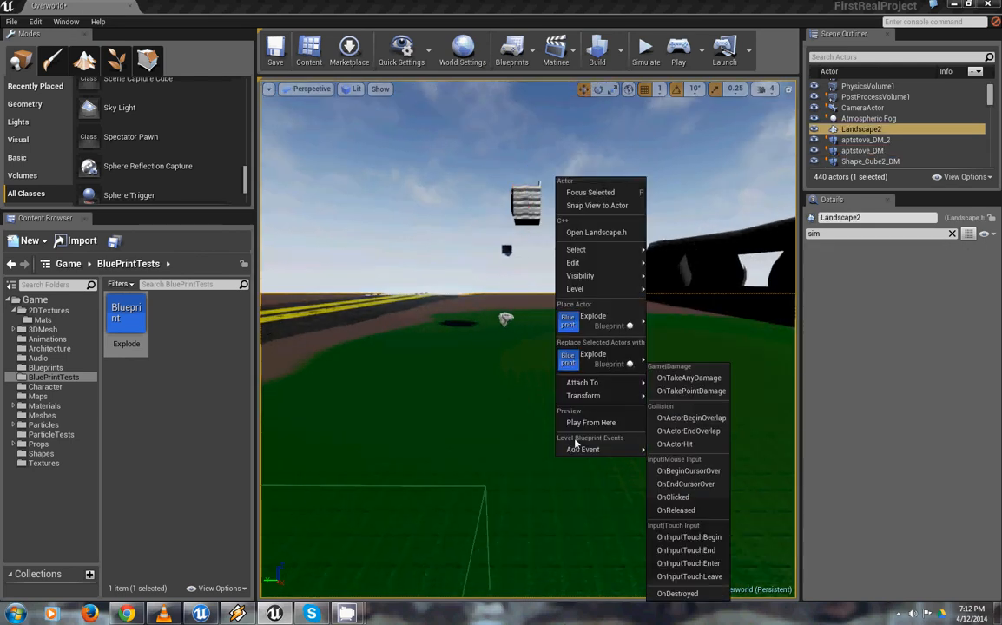
left_click(587, 423)
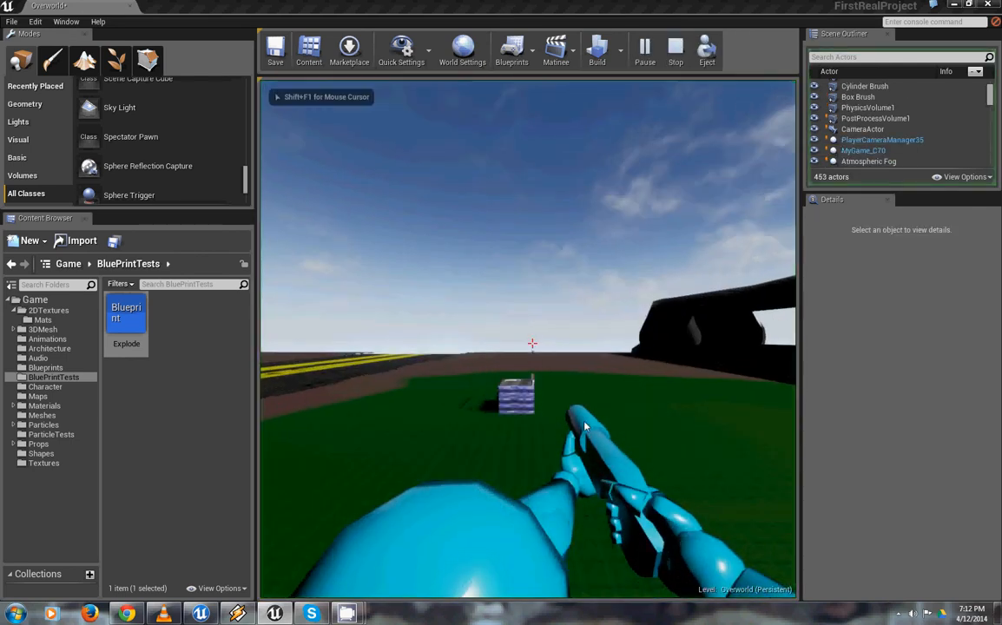
left_click(569, 550)
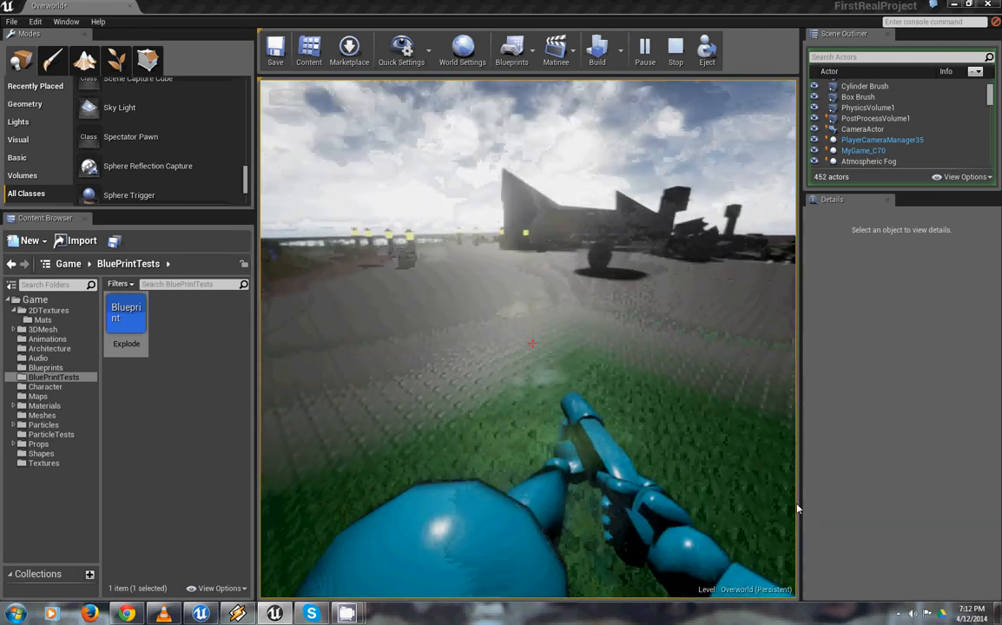
key("Escape")
Select the bballcourt static mesh and examine the basketball court before returning to the grass
left_click_drag(805, 352, 916, 5)
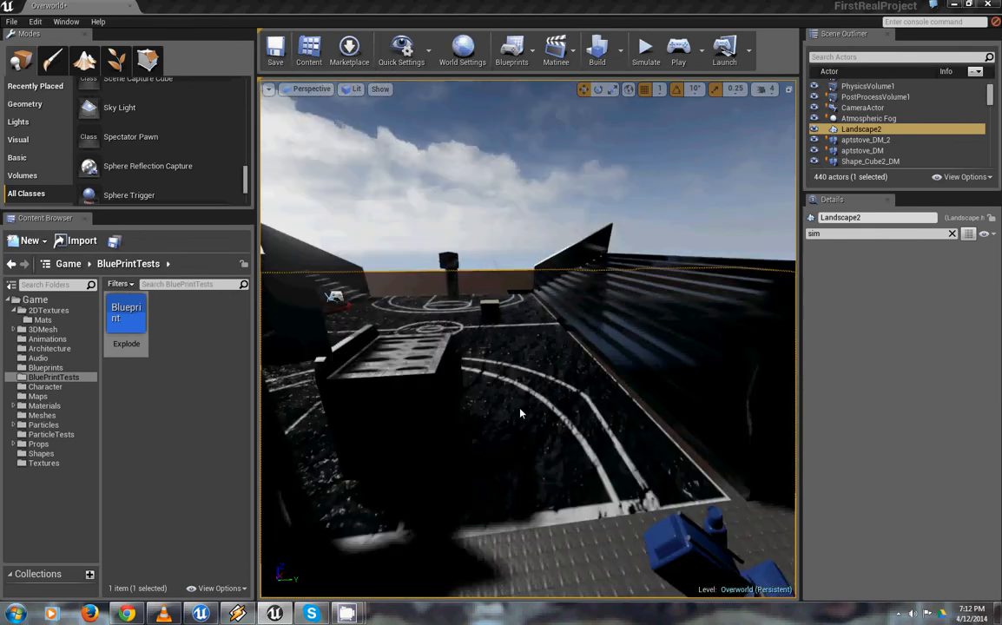
left_click(521, 413)
left_click_drag(521, 413, 326, 186)
left_click_drag(779, 415, 113, 261)
left_click_drag(528, 347, 701, 4)
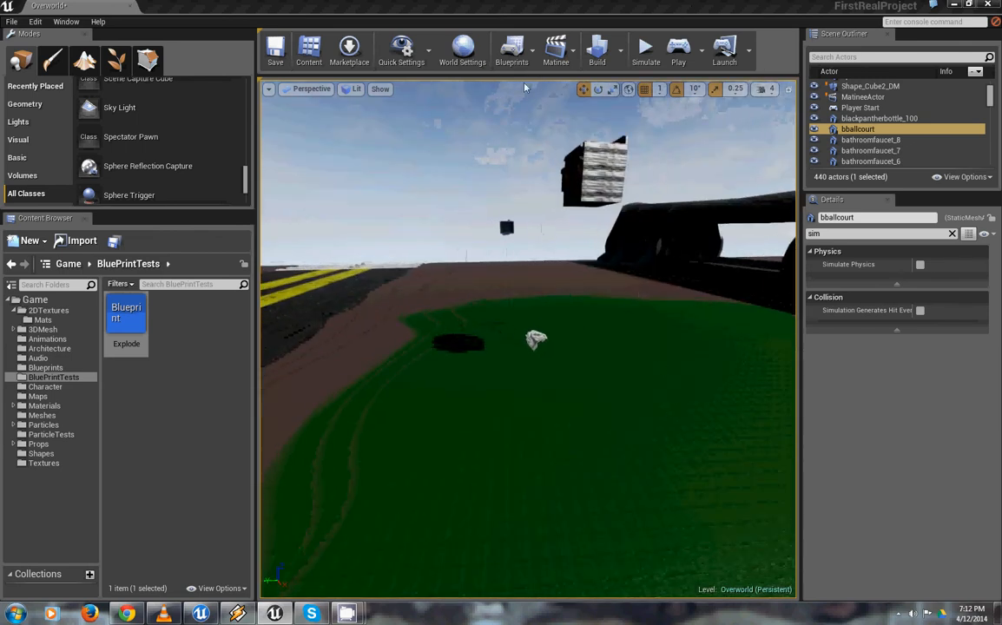
Drop the aptstove_DM mesh onto the grass and disable its Simulate Physics and Simulation Generates Hit Events options
left_click(585, 170)
key("End")
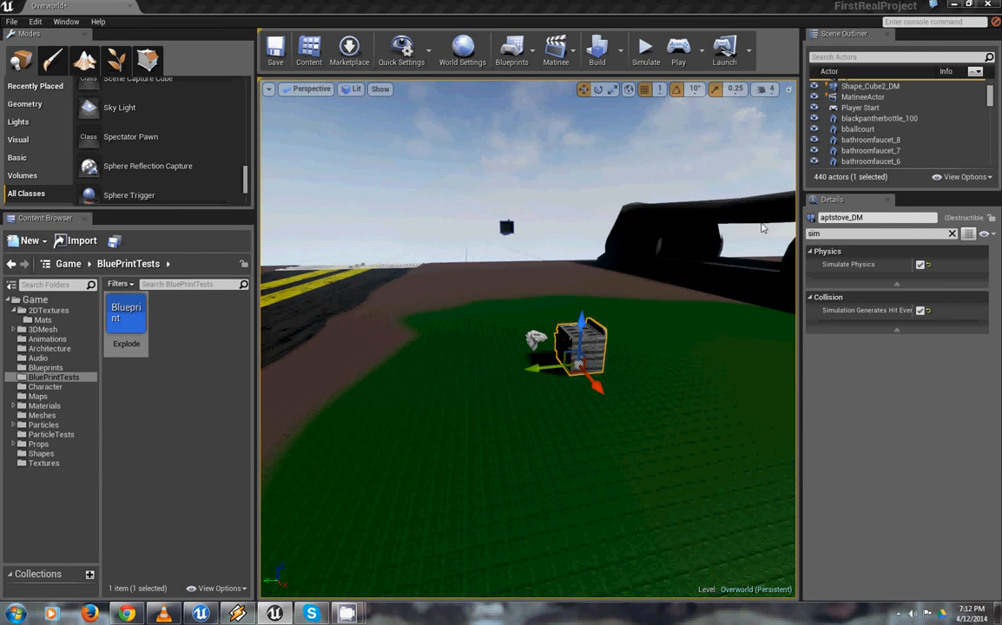
left_click(920, 264)
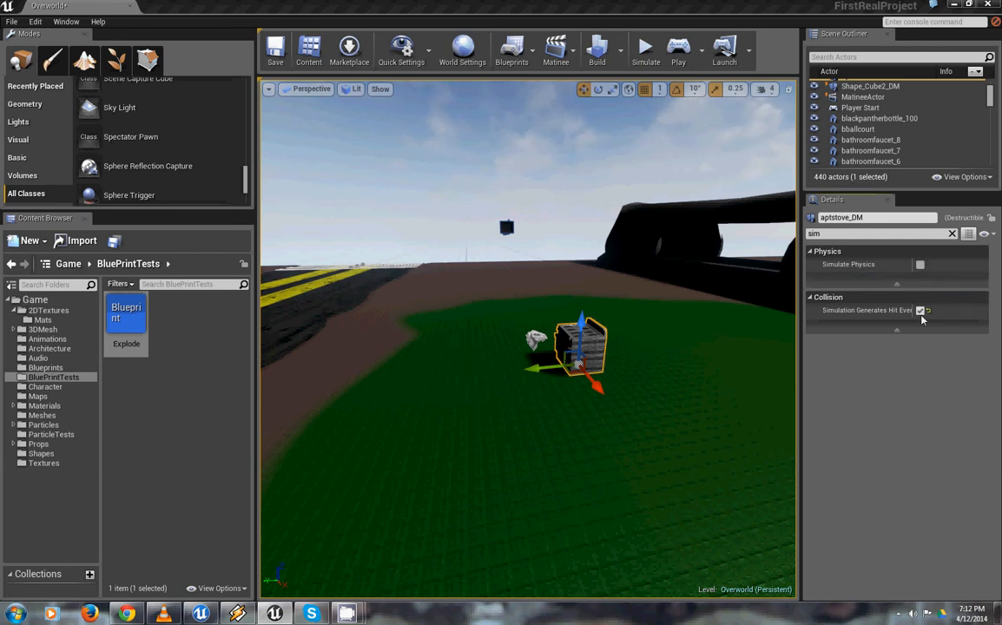
left_click(920, 310)
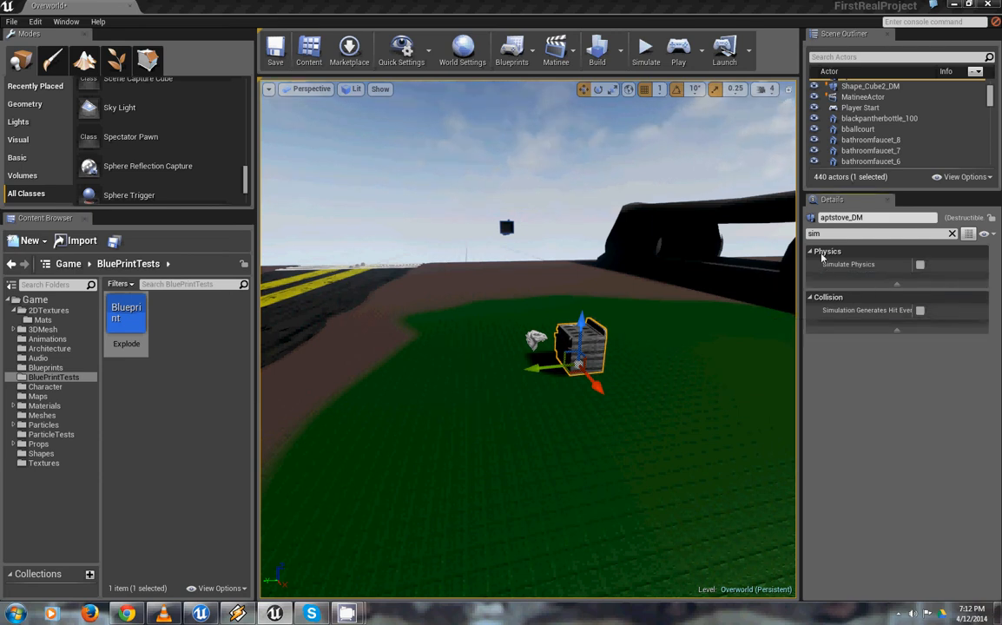
Clear the details filter and set the stove's collision preset to PhysicsActor
left_click(845, 251)
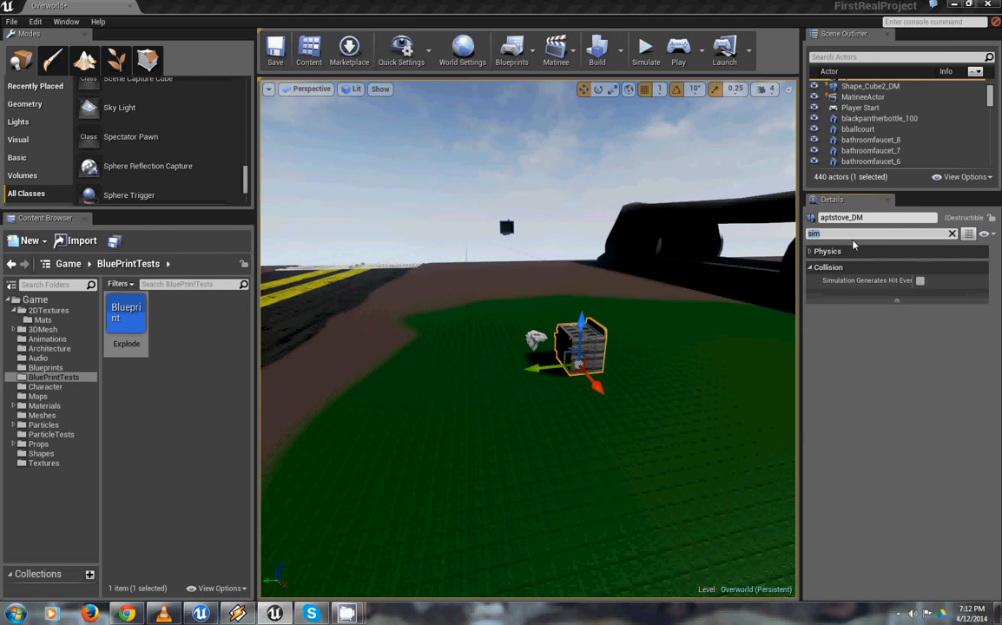
key("BackSpace")
scroll(886, 387, "down", 8)
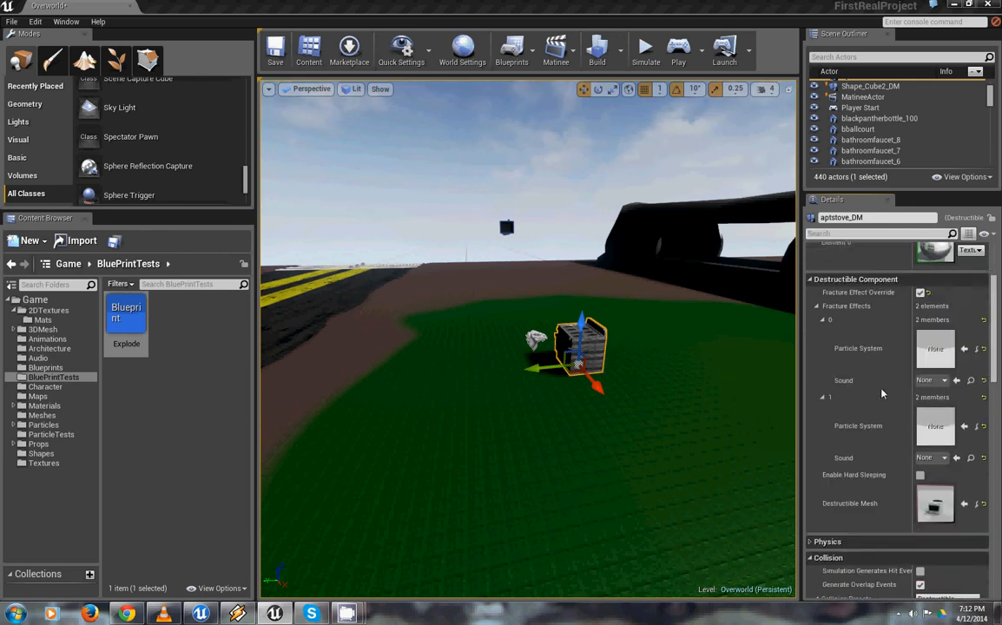
left_click(948, 332)
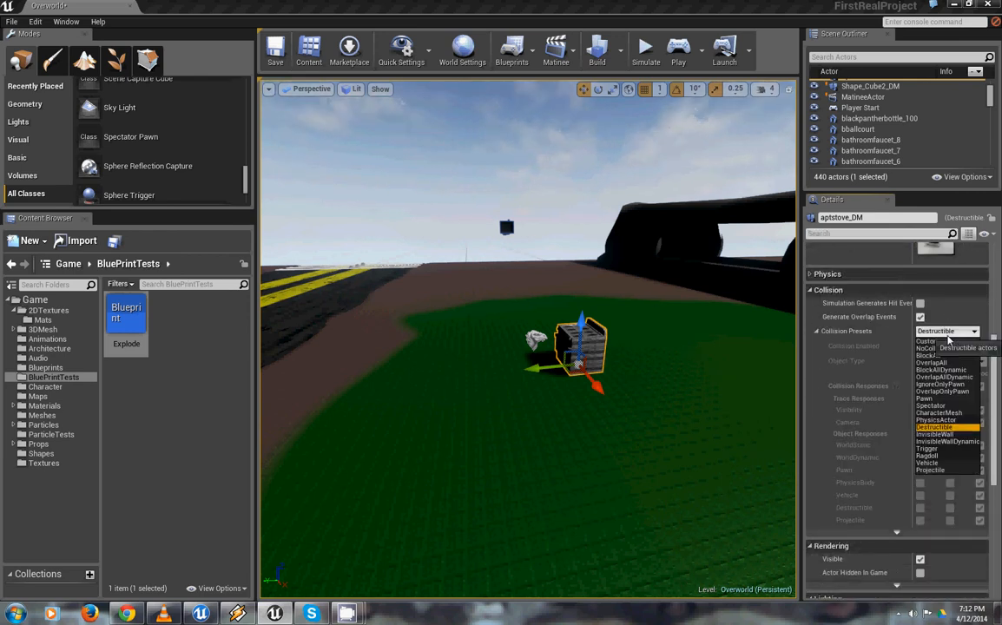
left_click(958, 420)
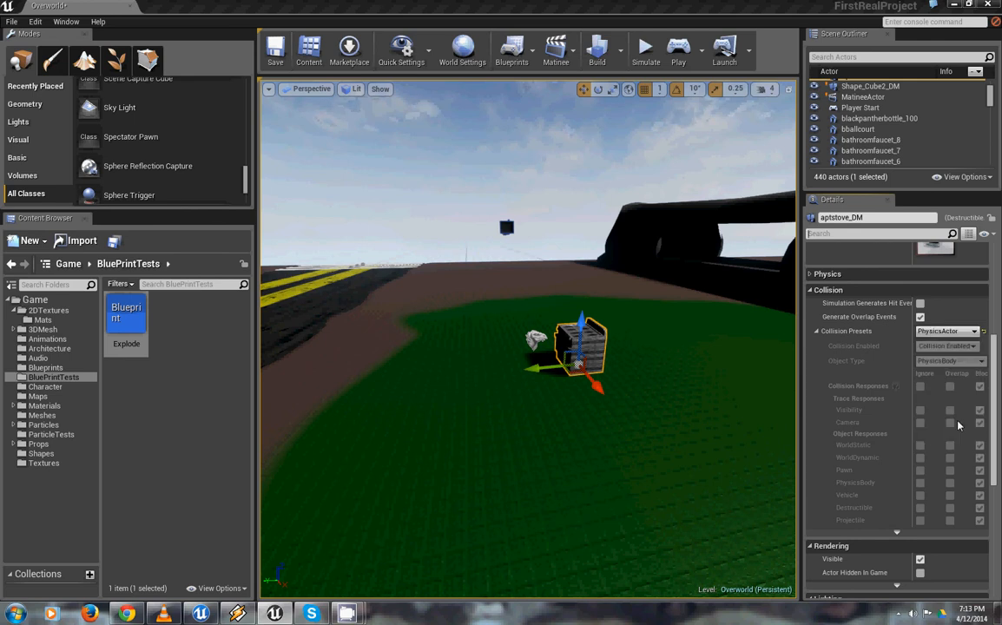
View the stove, the large screen and the benches around the grass from several sides
right_click_drag(682, 387, 722, 380)
left_click_drag(723, 381, 652, 273)
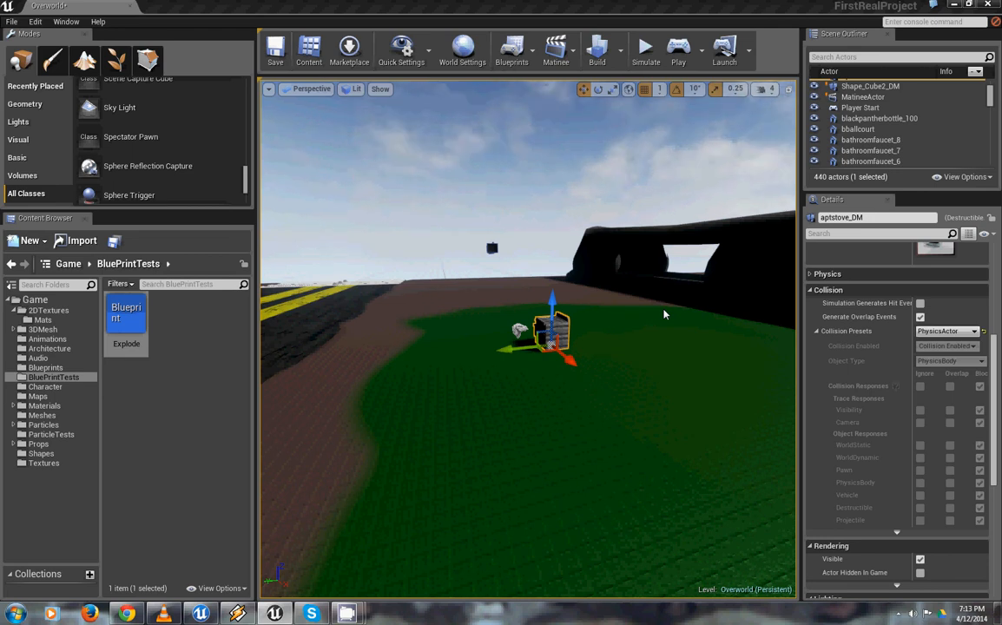
right_click_drag(729, 308, 486, 477)
left_click_drag(486, 477, 639, 343)
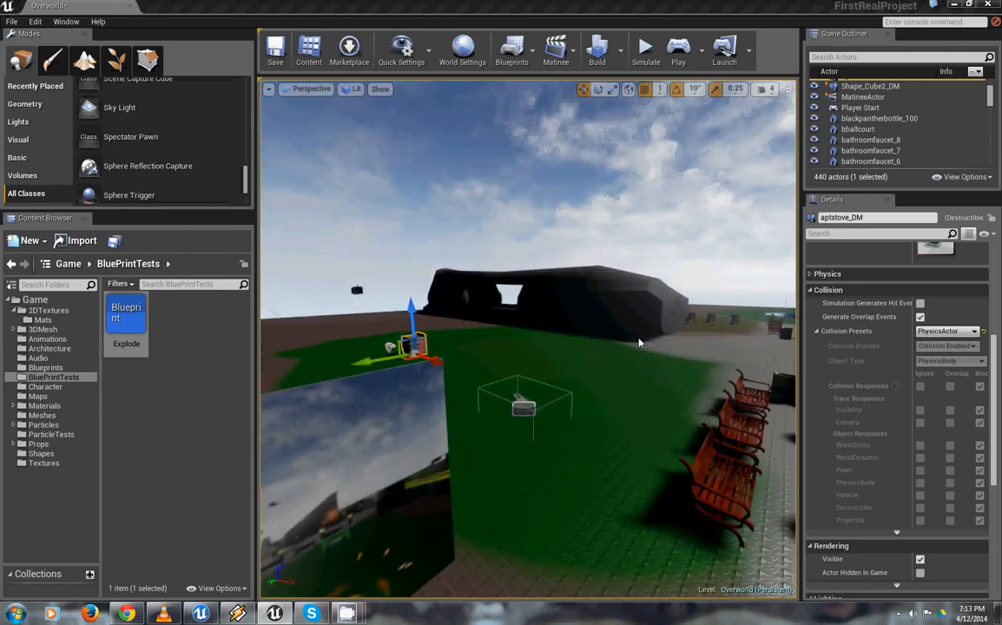
left_click_drag(518, 434, 539, 433)
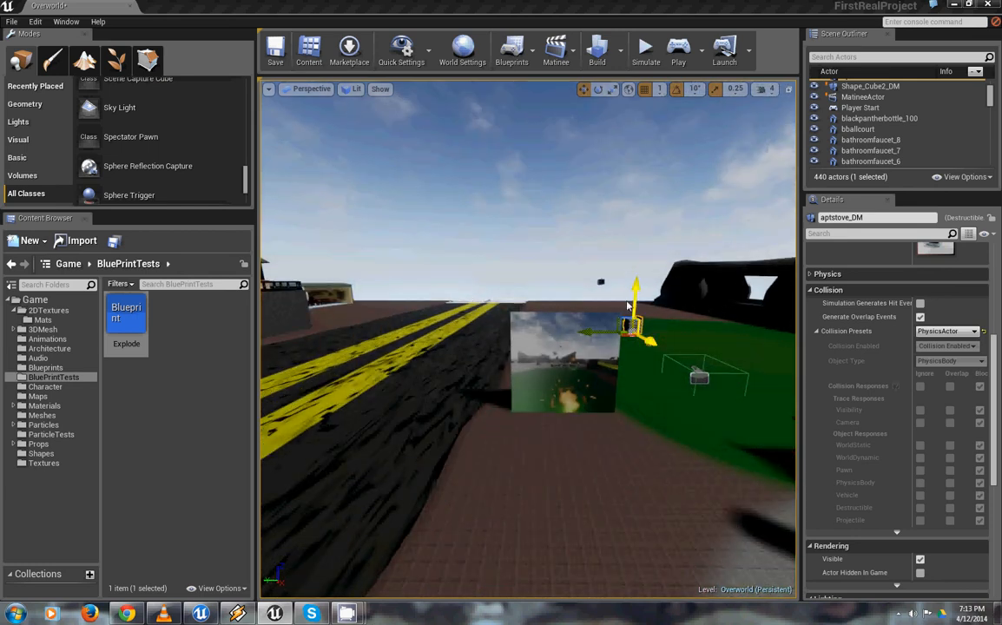
Select the SceneCapture2D1 camera floating beyond the stove and view it and the lamppost plaza
left_click(601, 284)
left_click_drag(540, 294, 616, 330)
right_click_drag(615, 325, 775, 330)
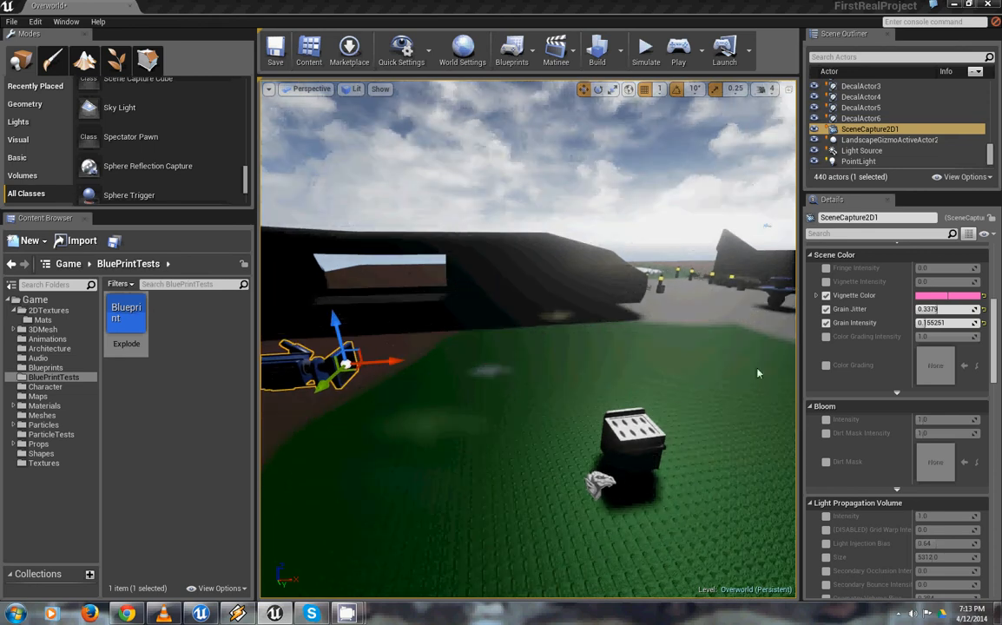
right_click_drag(850, 347, 678, 396)
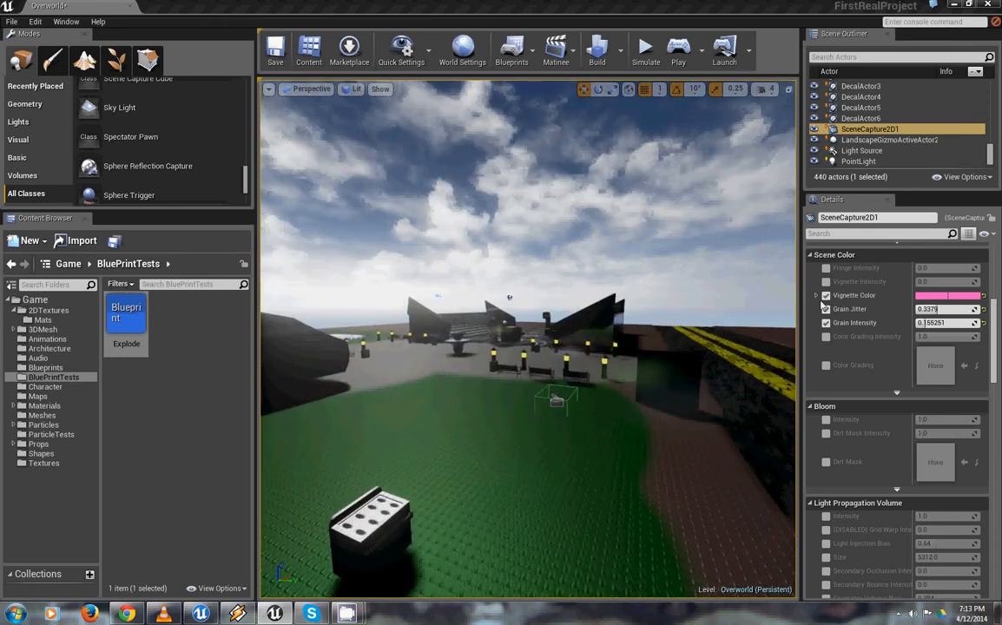
right_click_drag(596, 393, 722, 299)
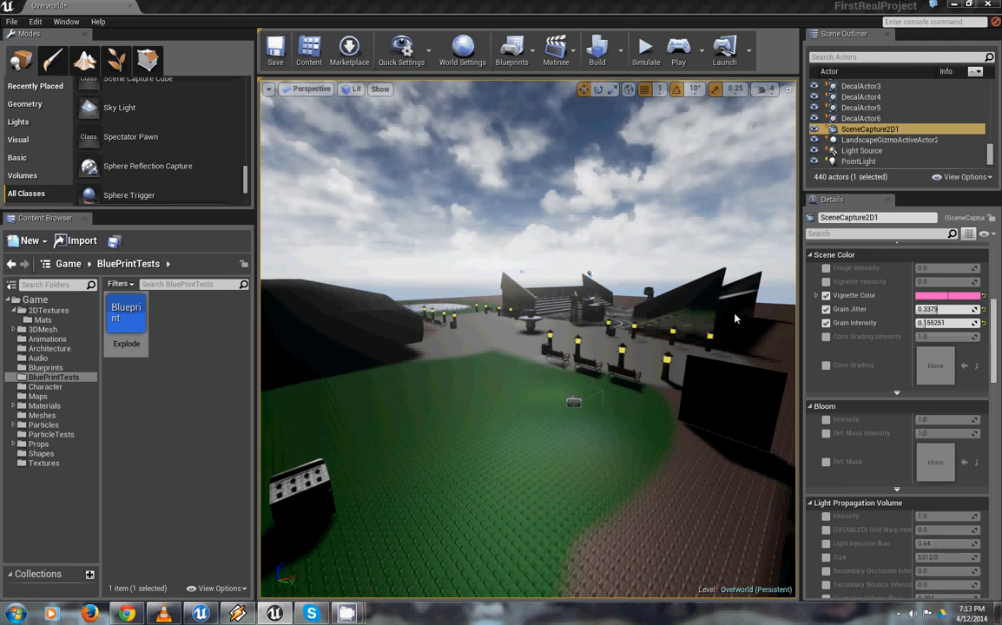
mouse_move(348, 613)
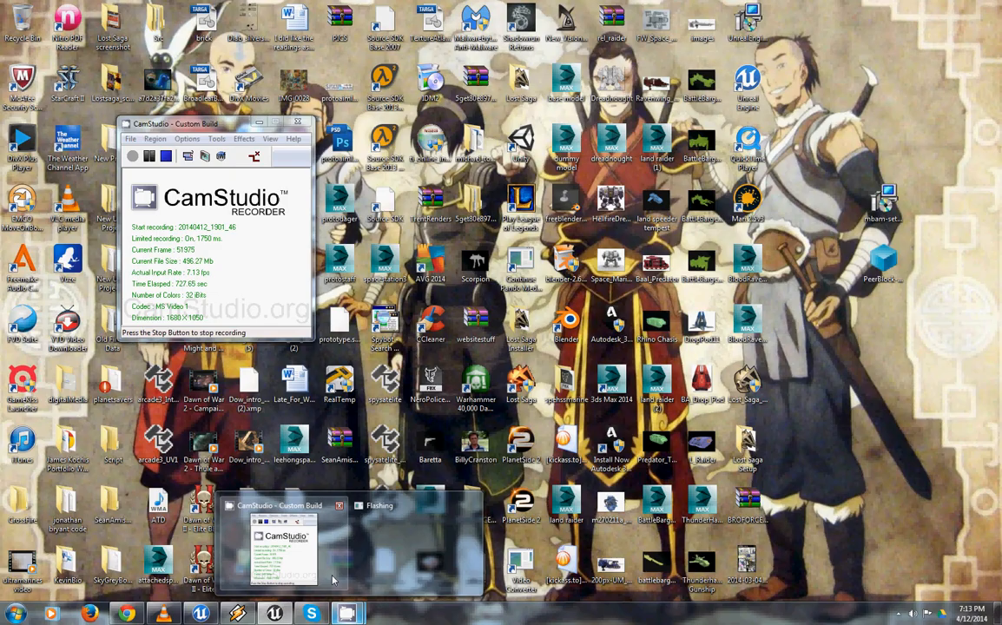
left_click(284, 545)
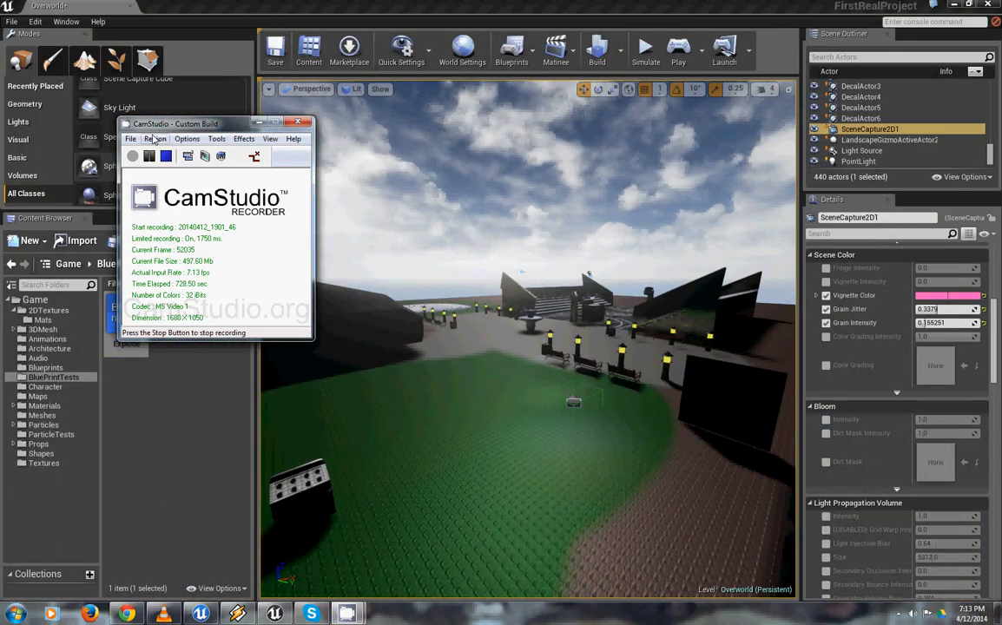